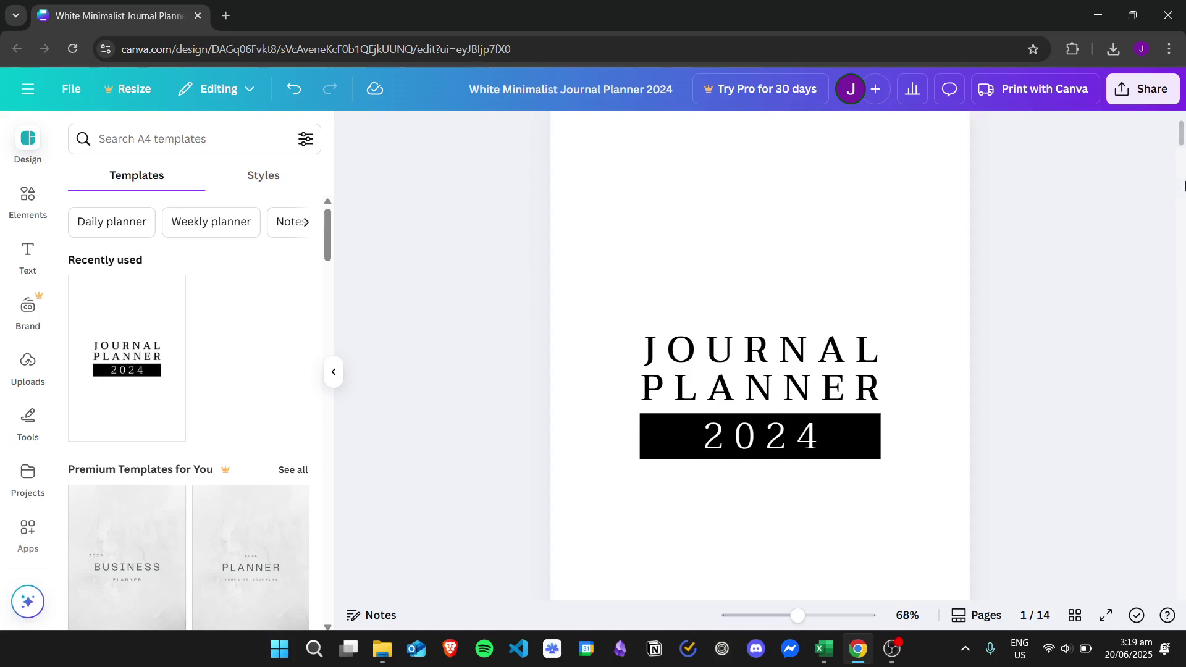
scroll(1182, 132, "up", 1)
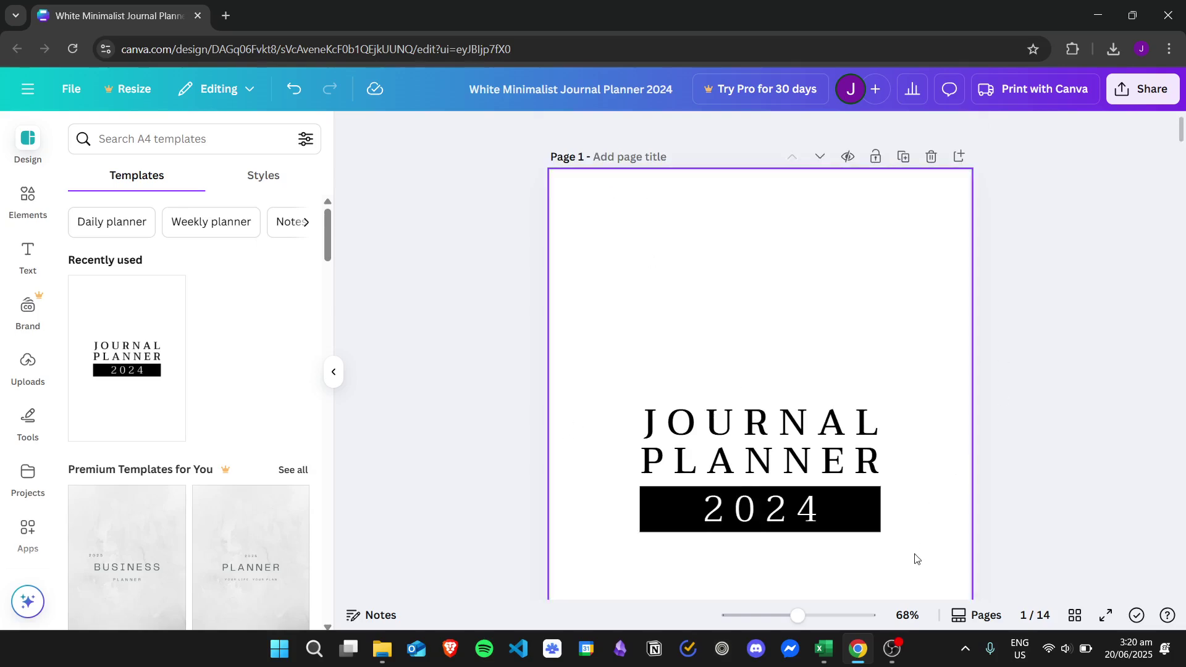
scroll(1182, 132, "down", 2)
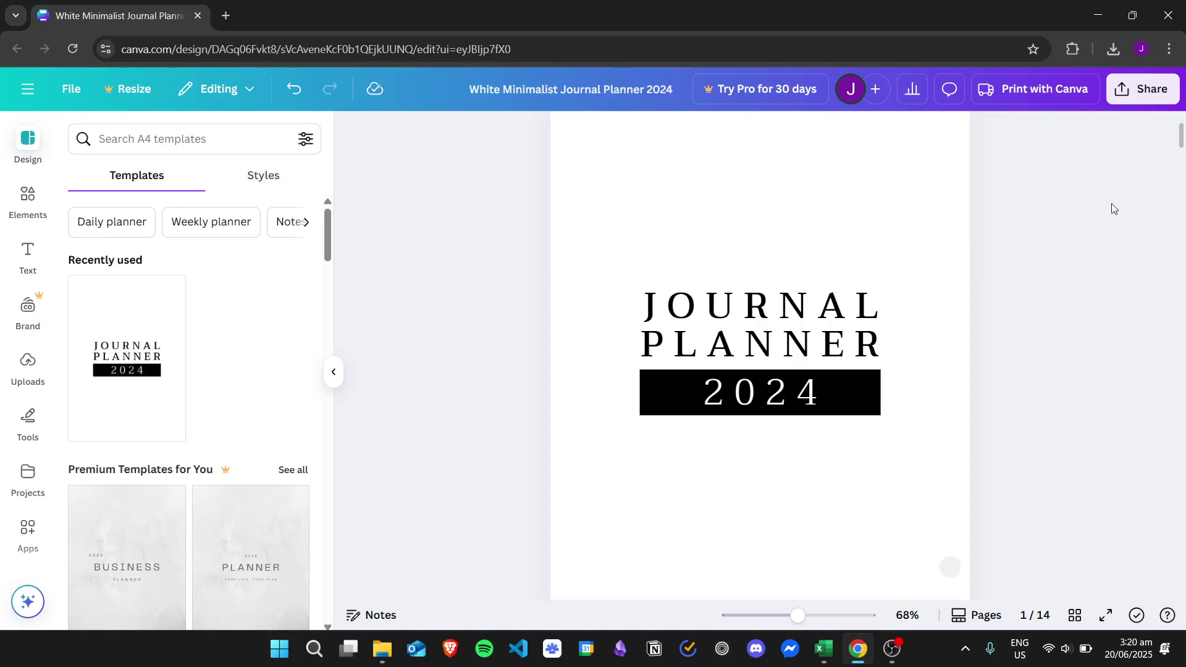
scroll(1182, 130, "up", 2)
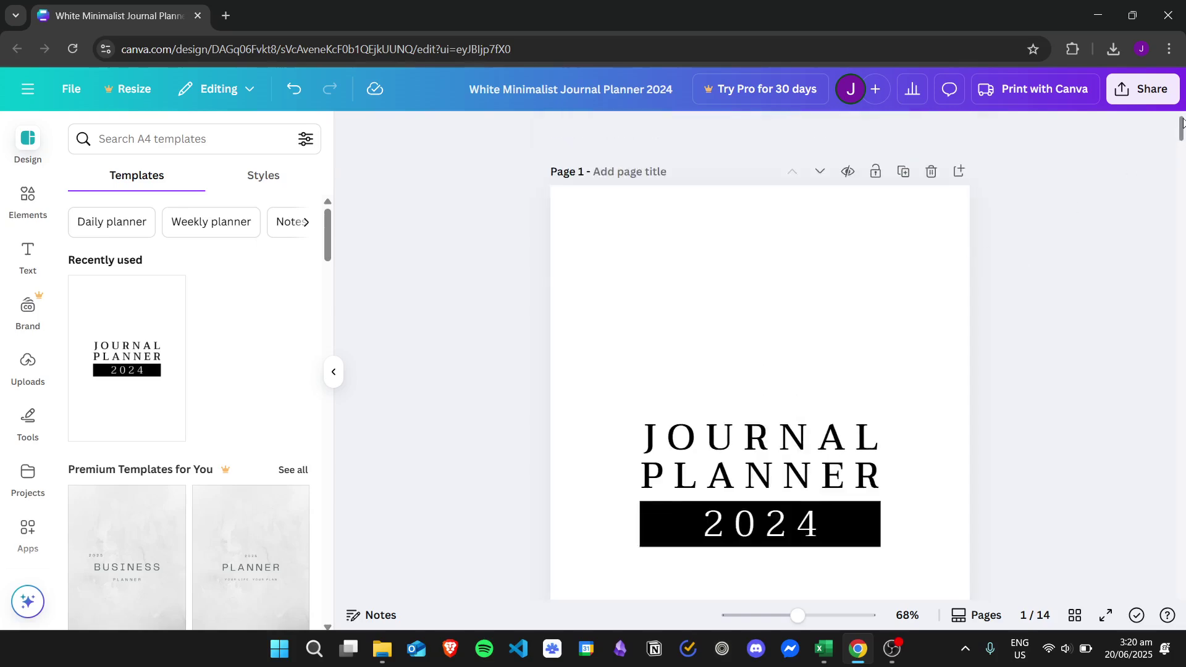
mouse_move(1181, 127)
left_mouse_down()
mouse_move(1170, 590)
mouse_move(1169, 217)
left_mouse_up()
left_click_drag(1162, 161, 1183, 133)
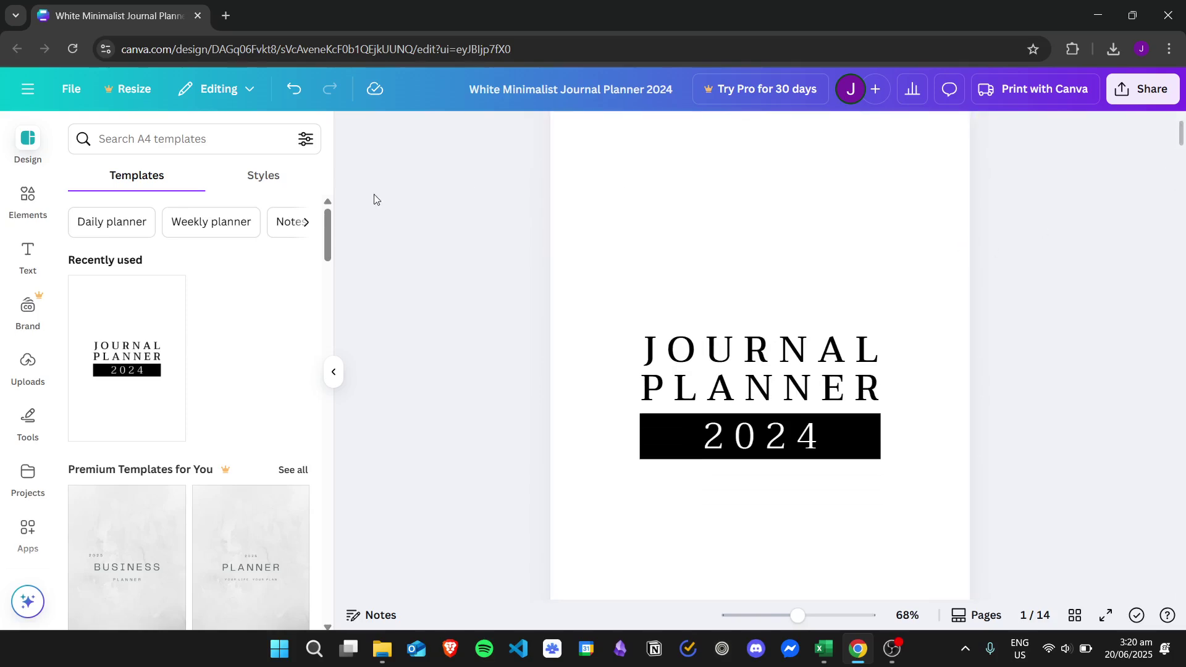
Search the design elements for "icons" and look through the results
left_click(9, 204)
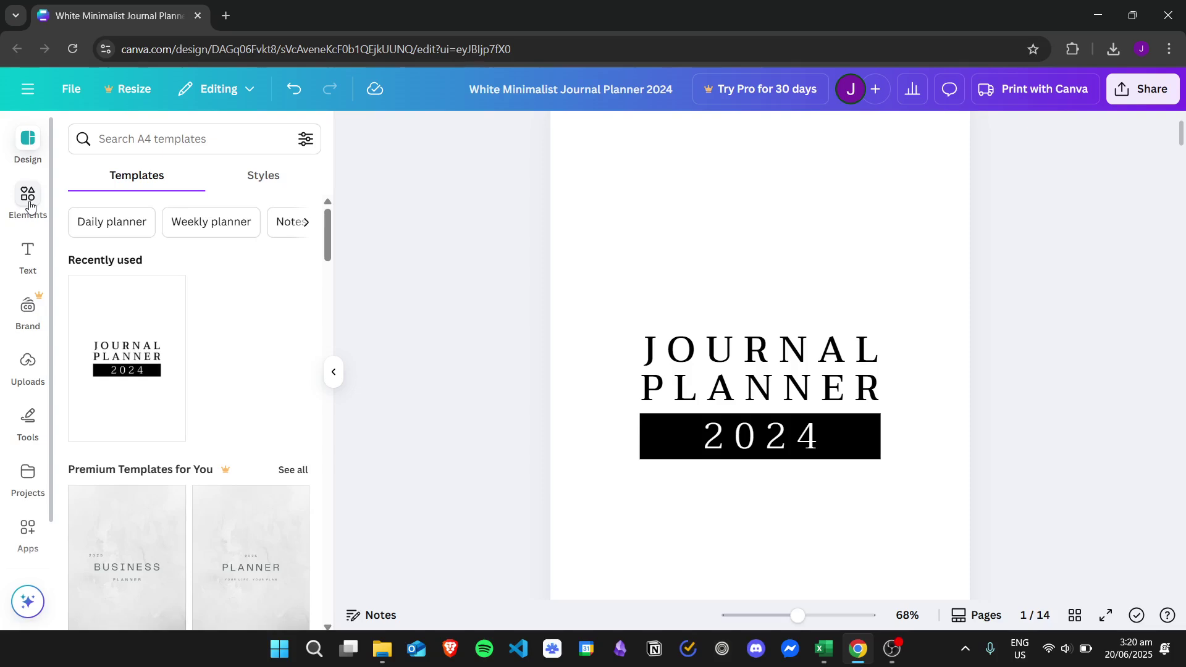
left_click(140, 149)
left_click(144, 145)
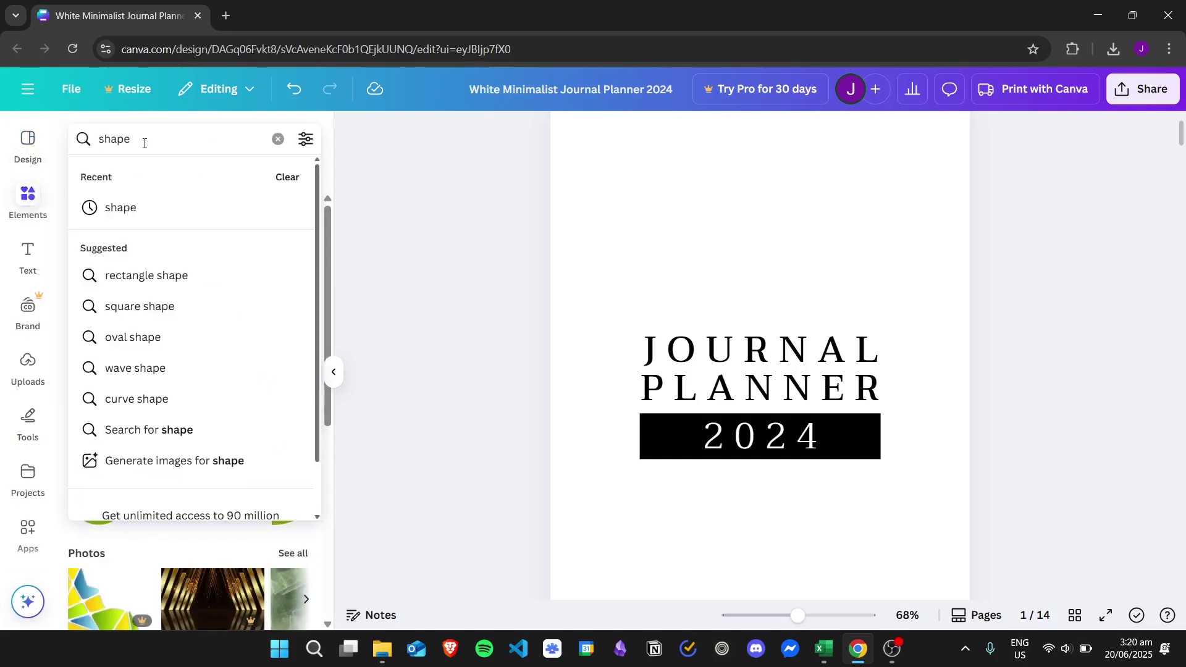
type("icons")
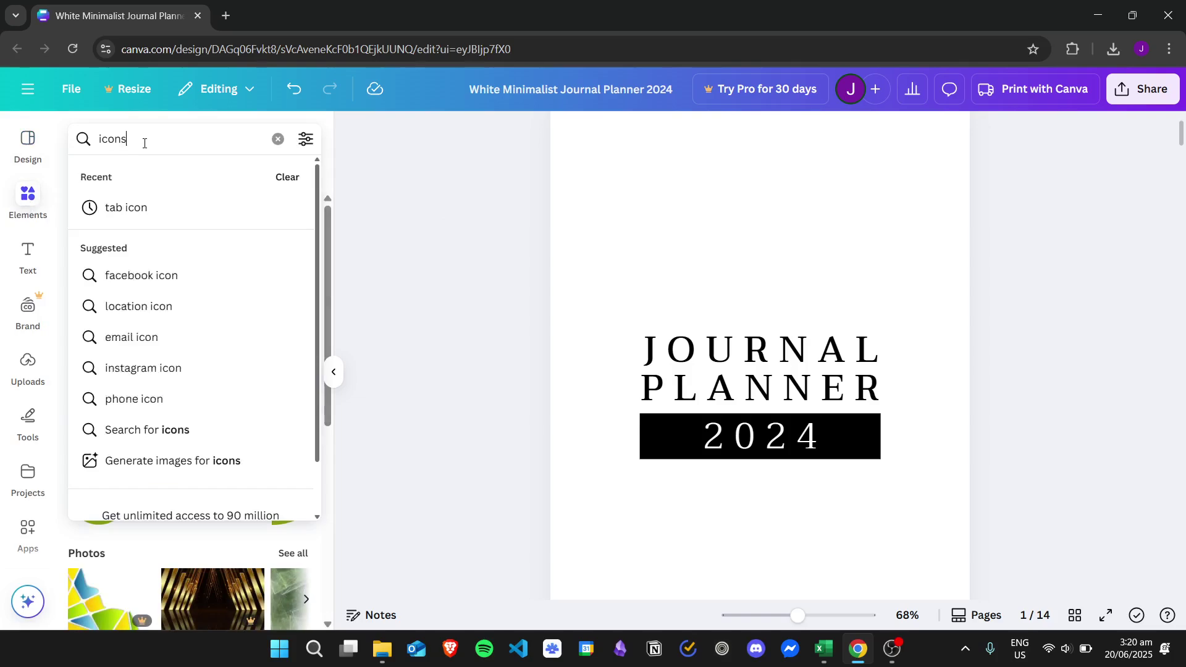
key("Return")
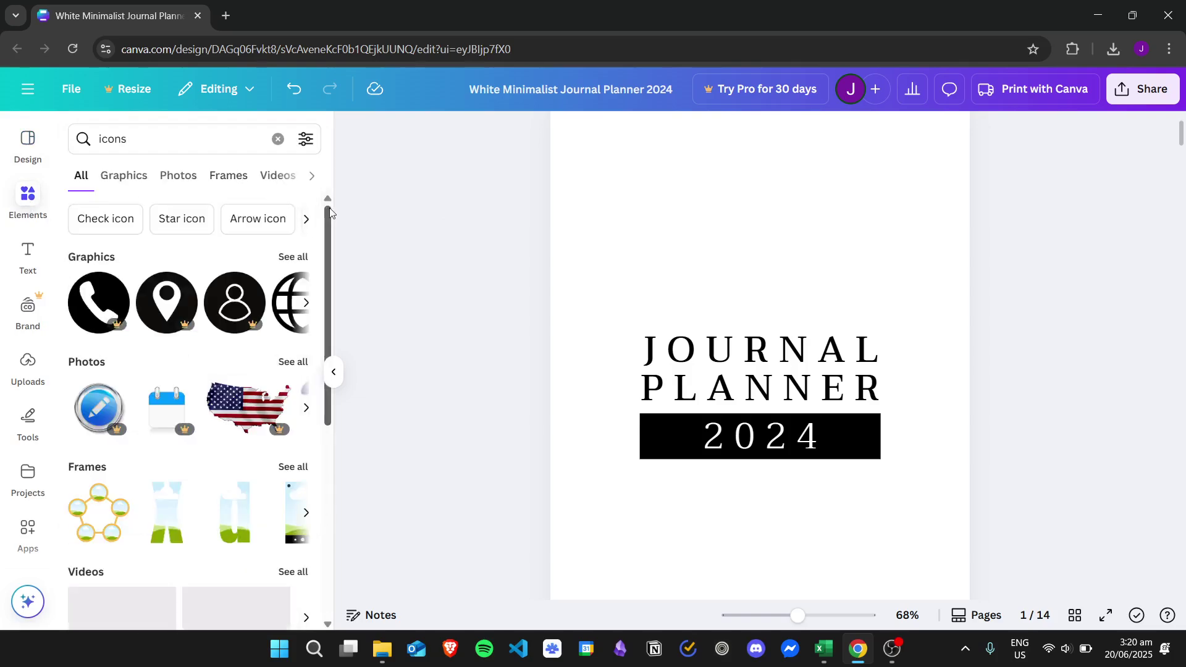
left_click_drag(328, 215, 353, 428)
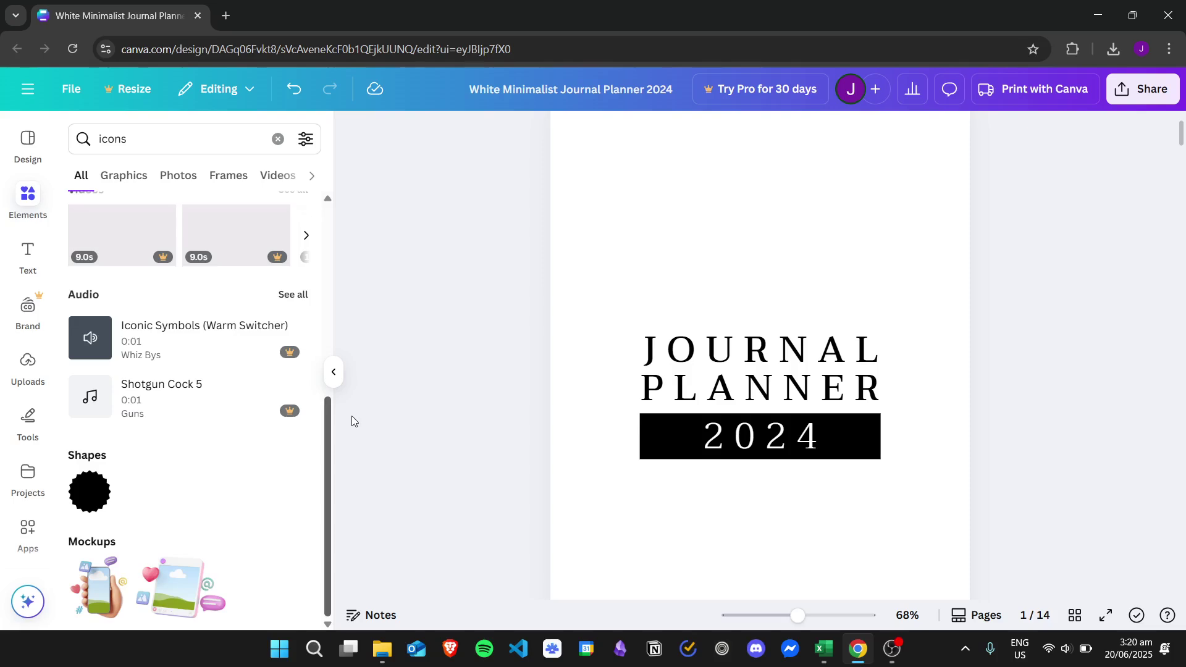
Search the design elements for "shapes" and show all results in the shapes category
left_click(157, 132)
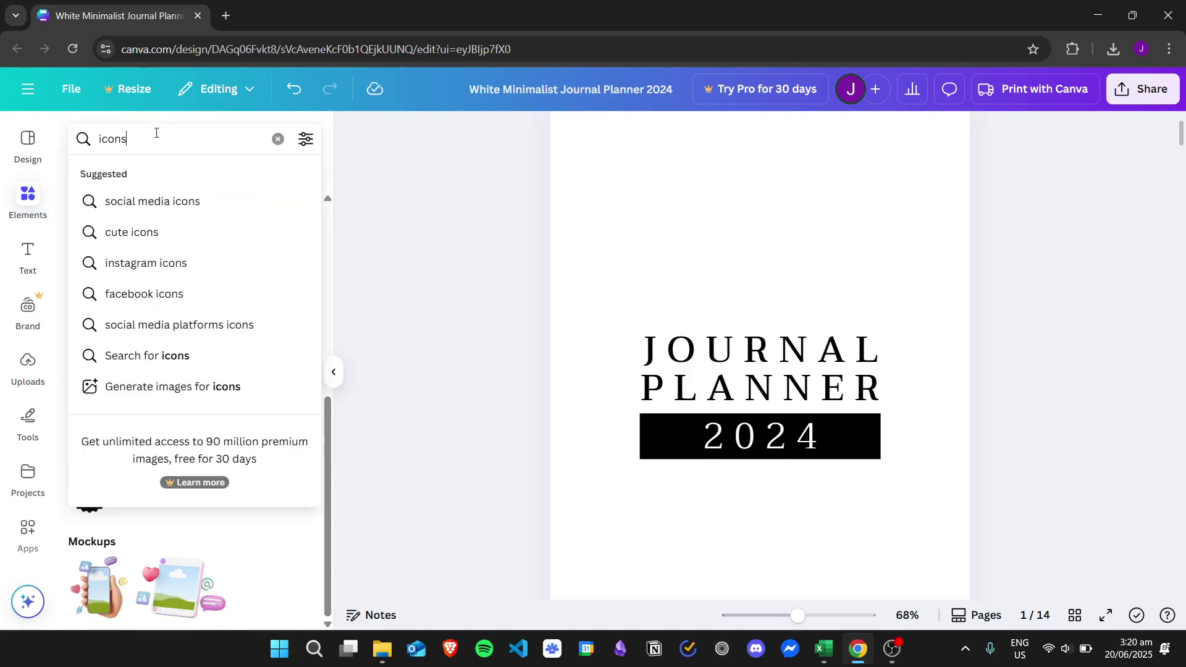
type("shapes")
key("Return")
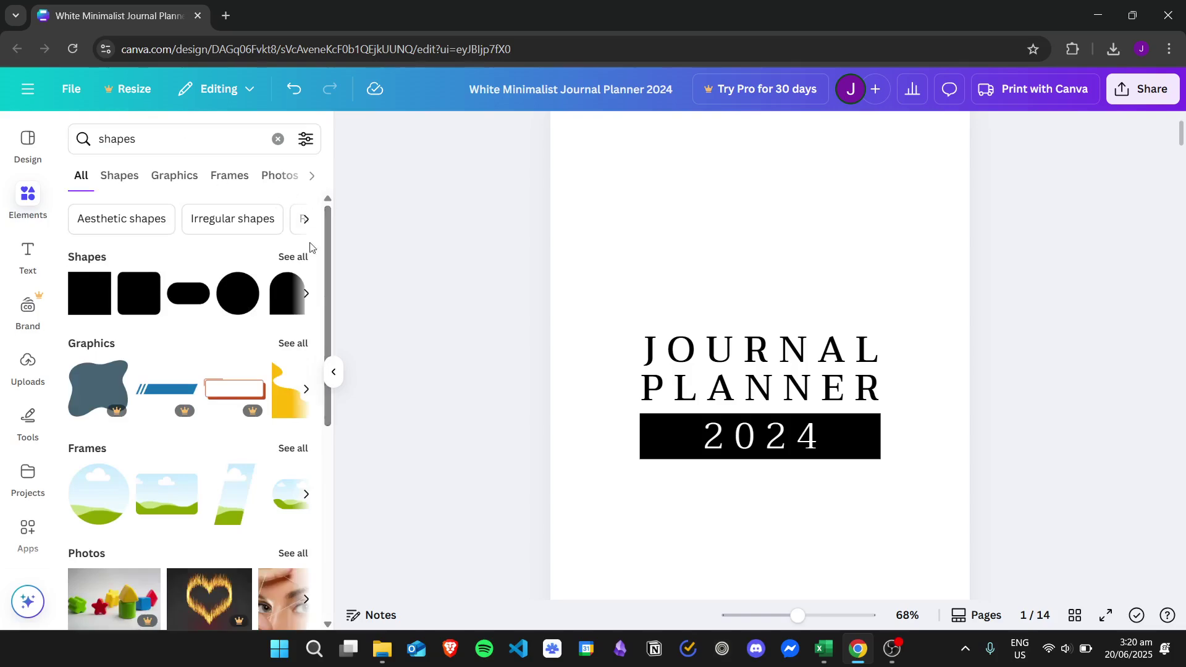
left_click(289, 257)
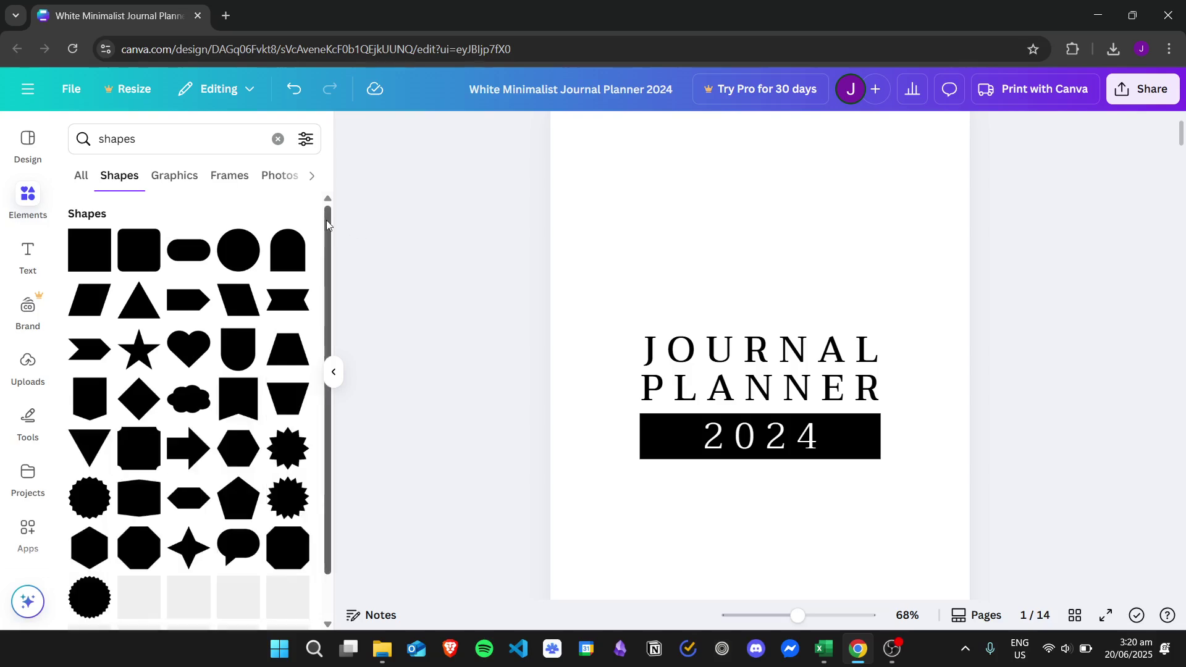
left_click_drag(322, 227, 323, 190)
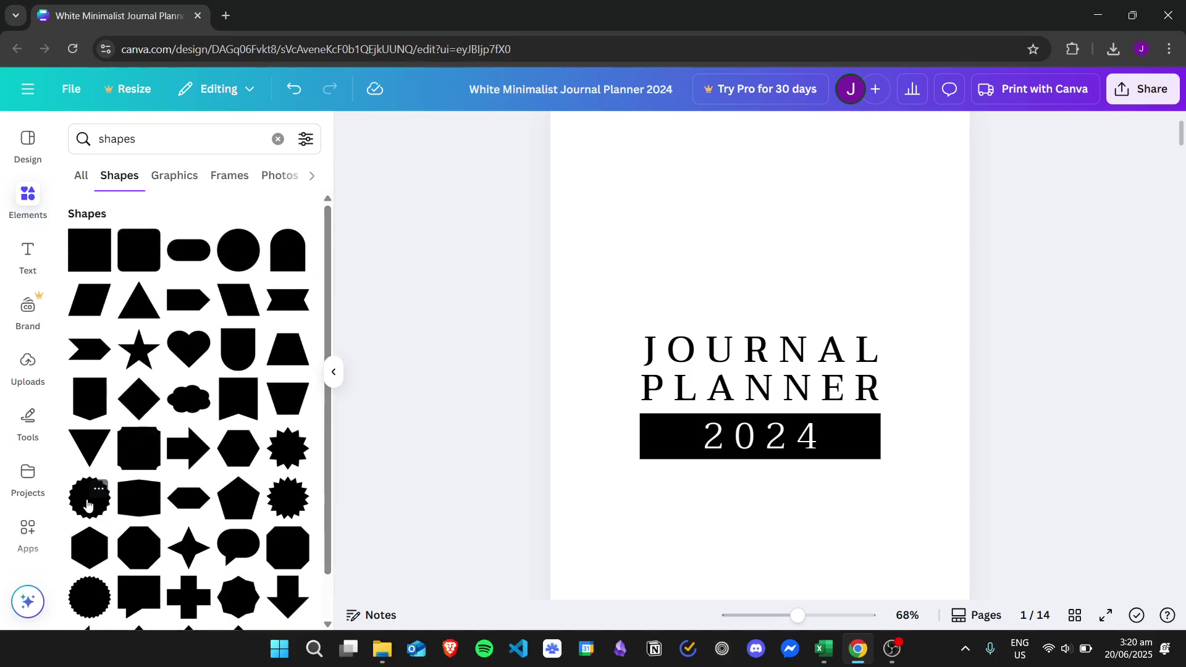
Add the scalloped circle shape to the cover page, scaled down to a small badge above the title
left_click_drag(88, 505, 846, 242)
left_click_drag(924, 311, 851, 203)
scroll(908, 263, "up", 1)
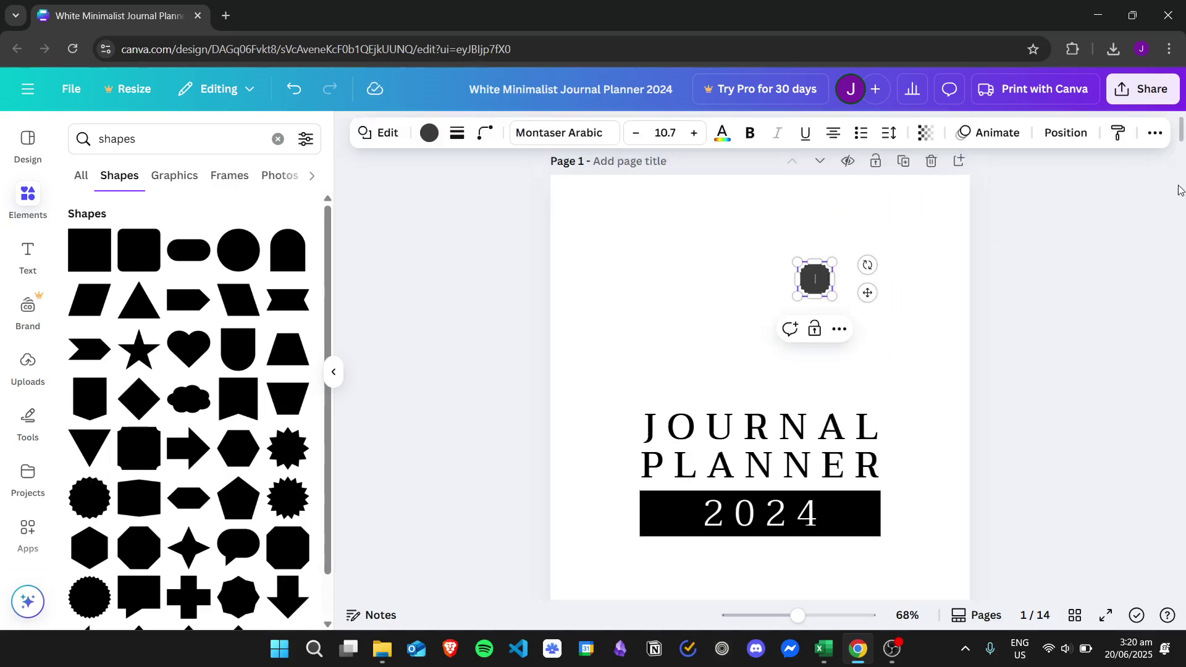
key("Return")
key("Escape")
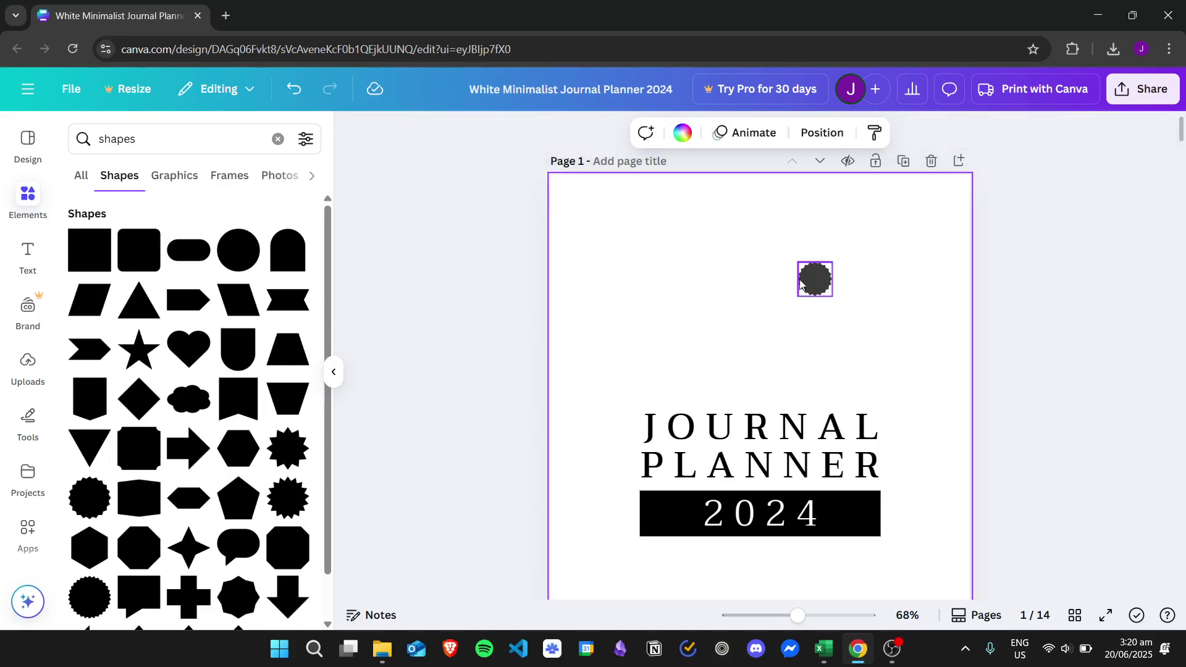
Shrink the scalloped badge further and move it against the cover page's right edge
left_click_drag(832, 296, 823, 283)
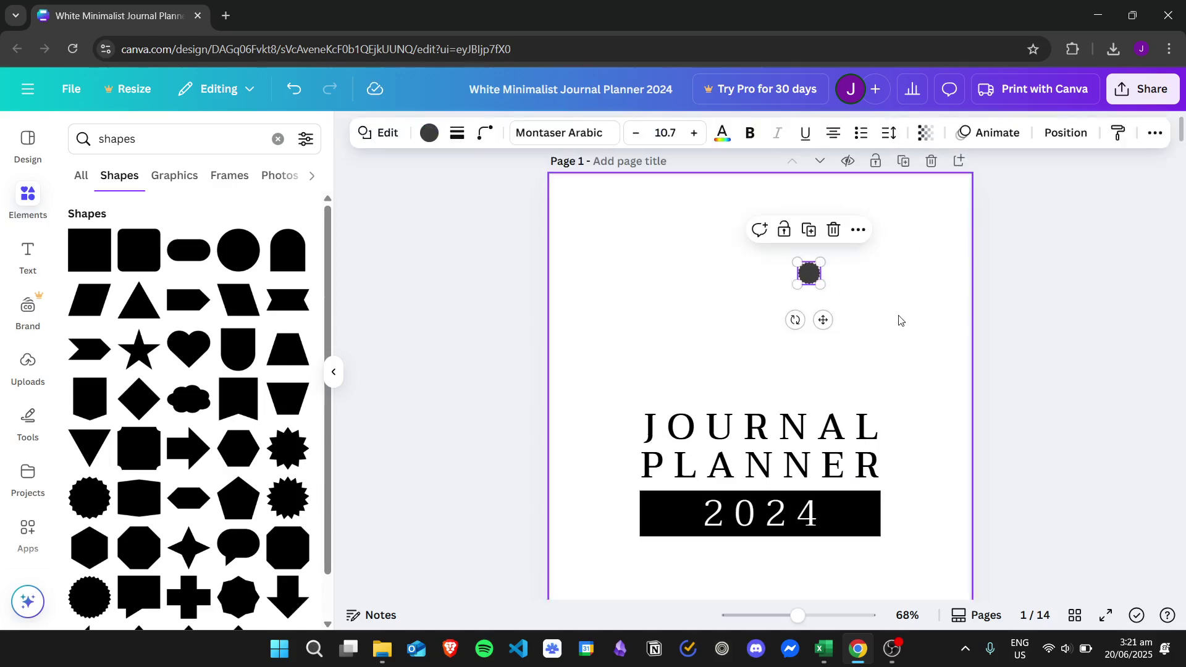
left_click(786, 259)
left_click(819, 273)
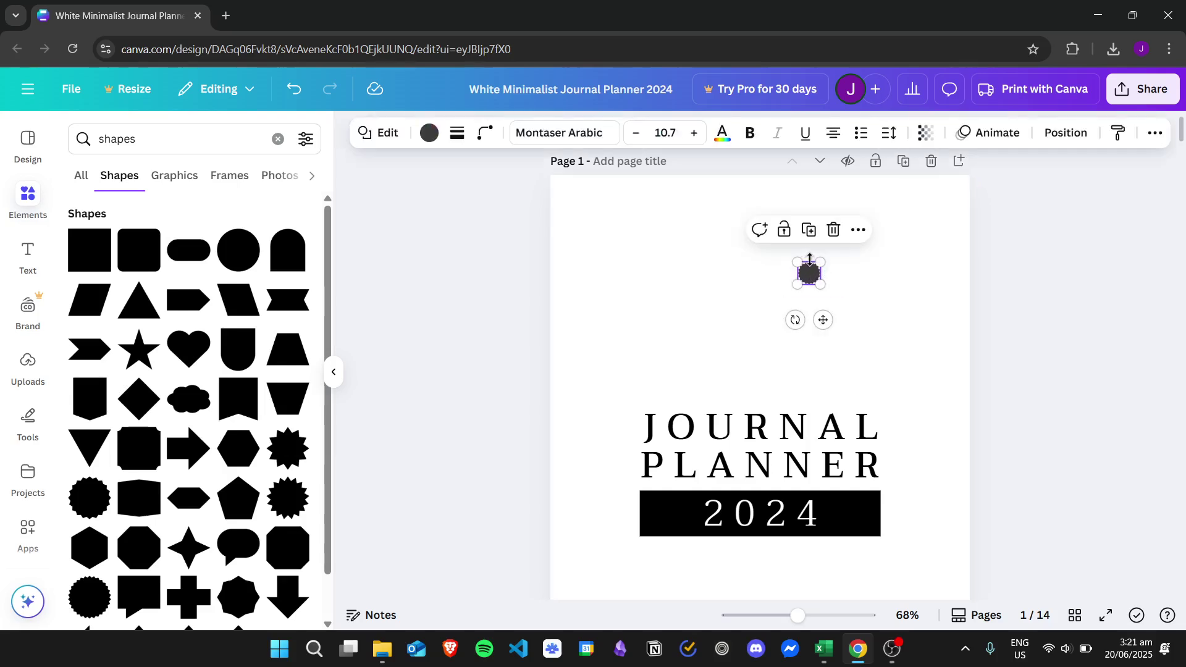
left_click_drag(813, 278, 959, 254)
left_click(961, 255)
right_click(961, 255)
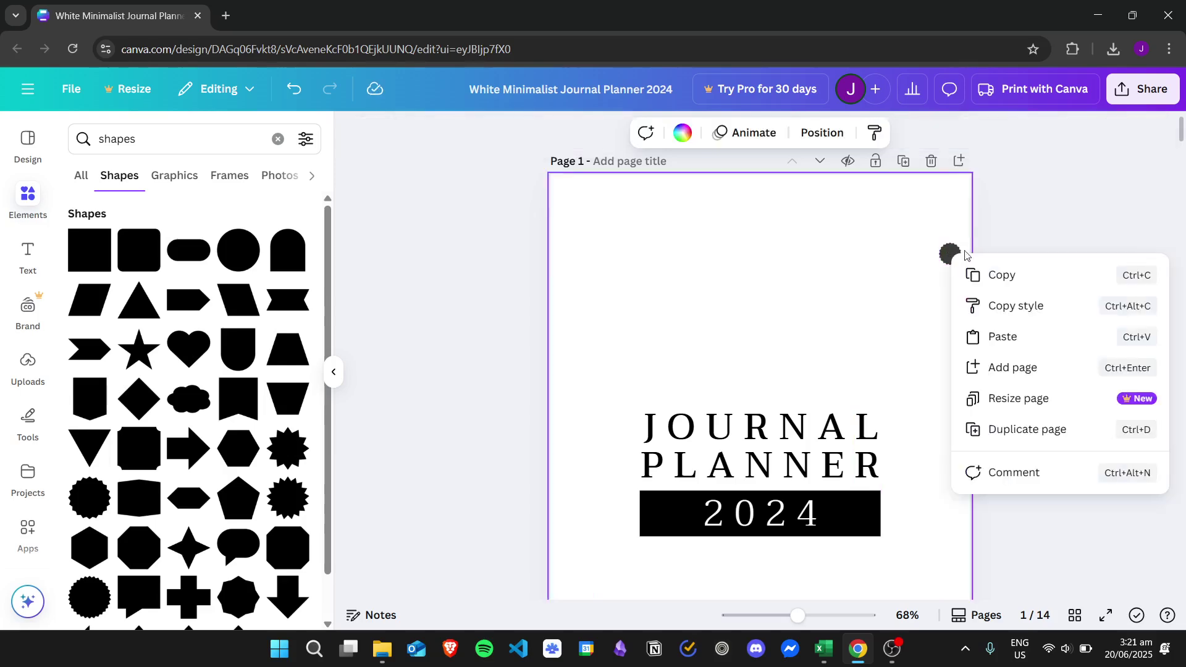
left_click(1133, 226)
Duplicate the scalloped badge and place the copy directly below the original
left_click(953, 256)
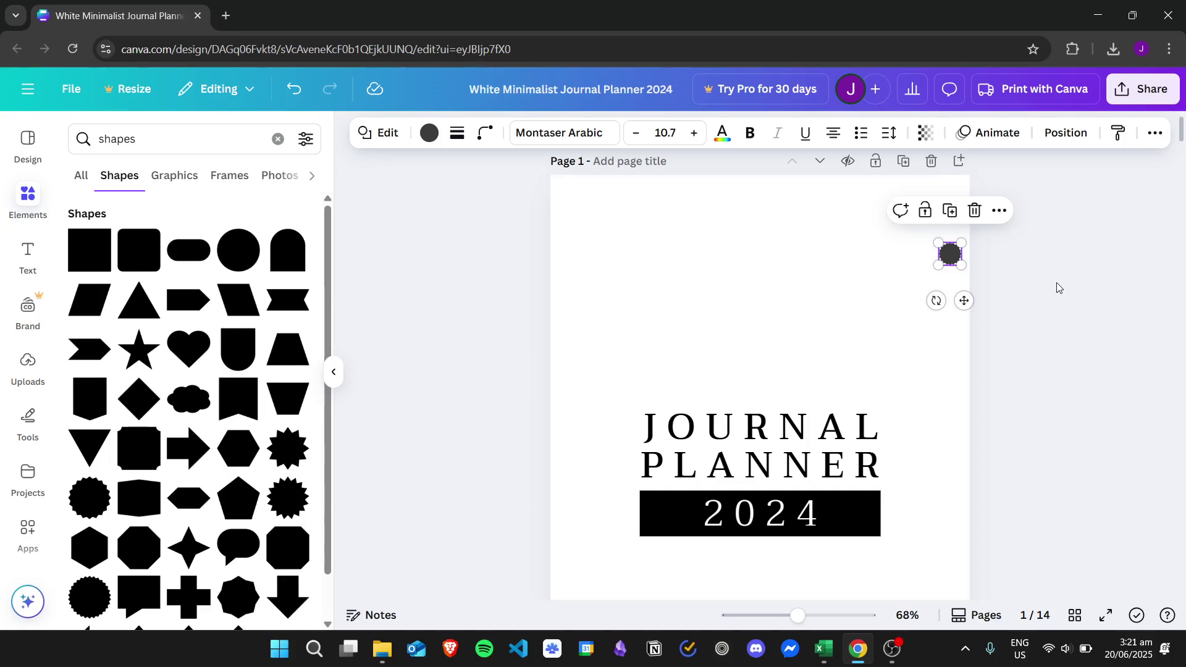
key("ctrl+d")
left_click_drag(958, 262, 952, 283)
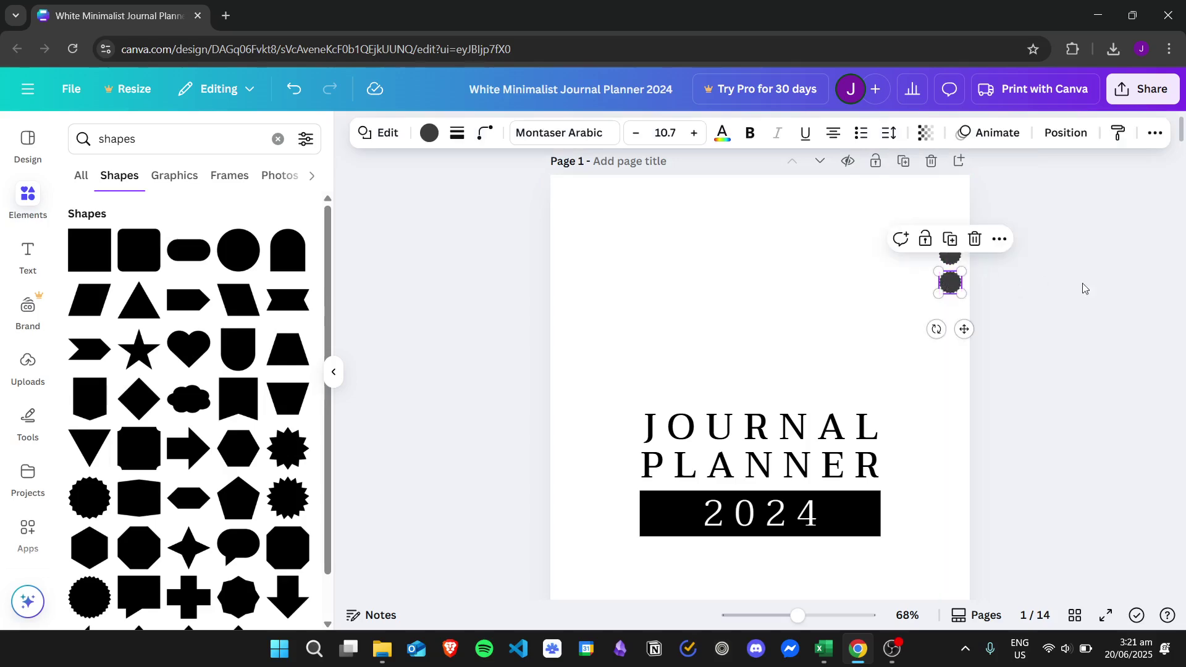
left_click(1080, 286)
Duplicate the two badges and align the copies below them with equal spacing to form a column of four
left_click_drag(913, 249, 966, 307)
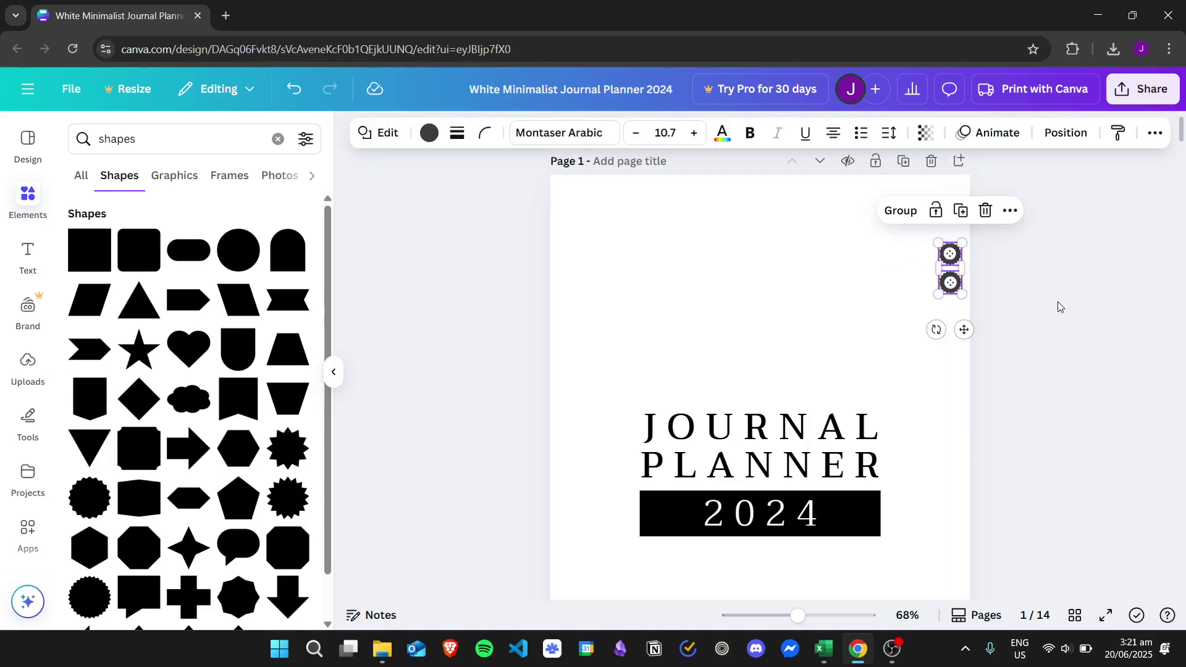
key("ctrl+d")
key("shift+Left")
key("shift+Down")
key("shift+Down")
key("shift+Down")
key("shift+Down")
key("shift+Down")
key("shift+Down")
key("shift+Down")
key("shift+Down")
key("shift+Down")
key("shift+Down")
key("shift+Down")
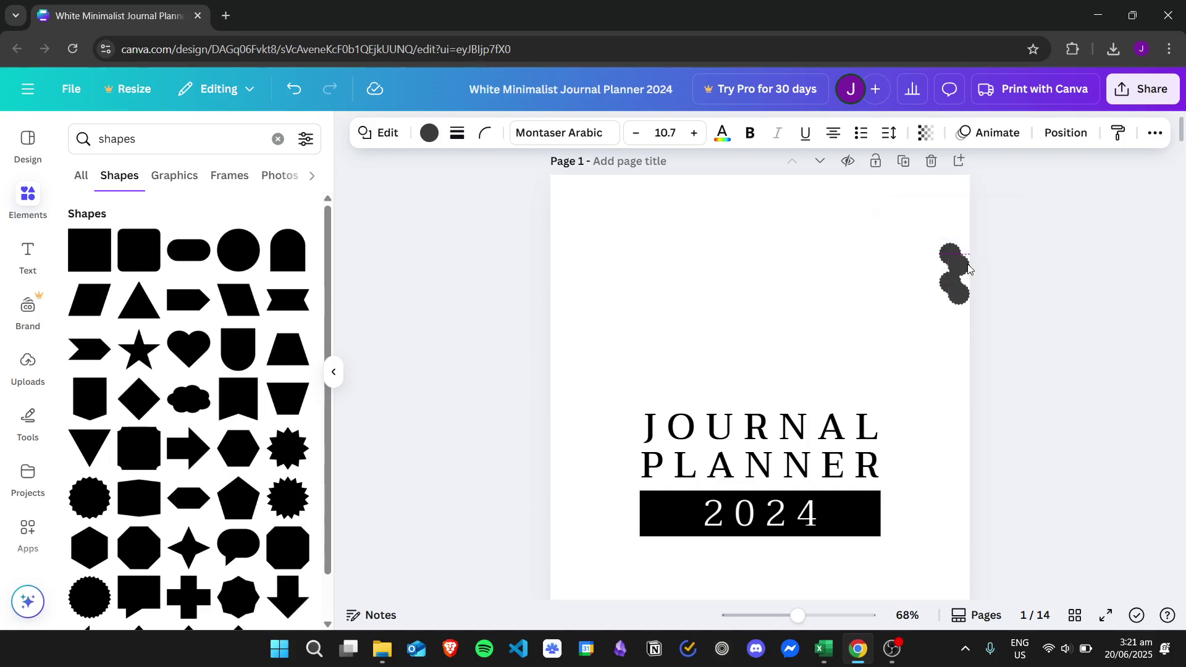
key("shift+Left")
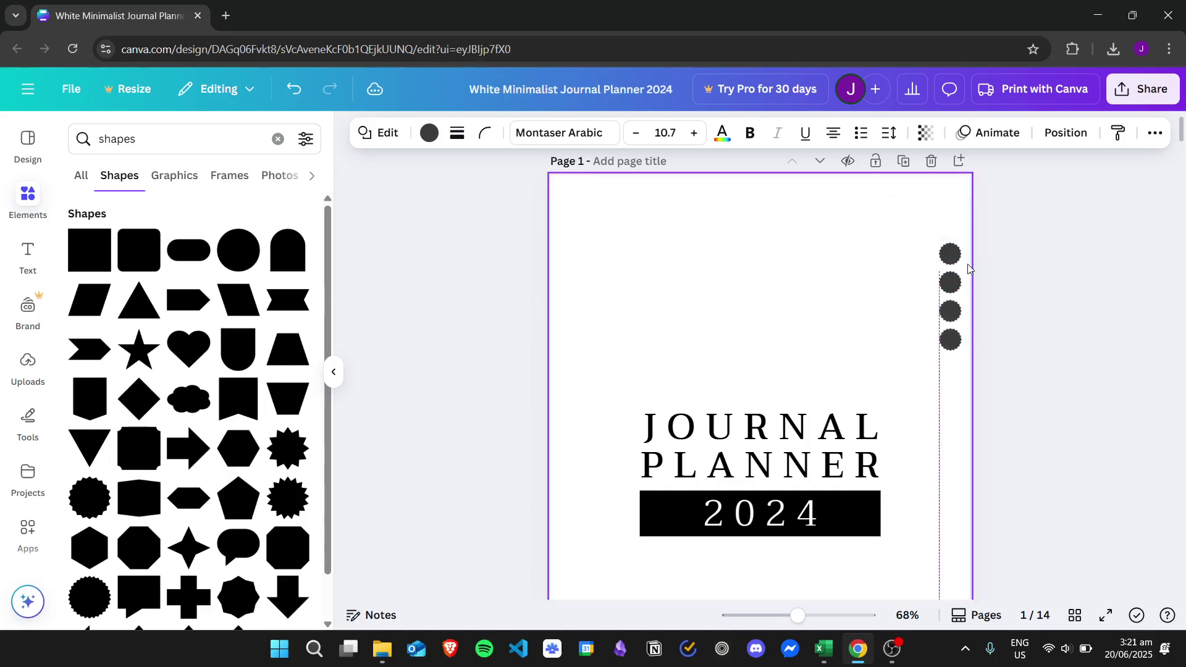
key("Down")
key("Down")
key("Down")
key("Down")
key("Down")
key("shift+Up")
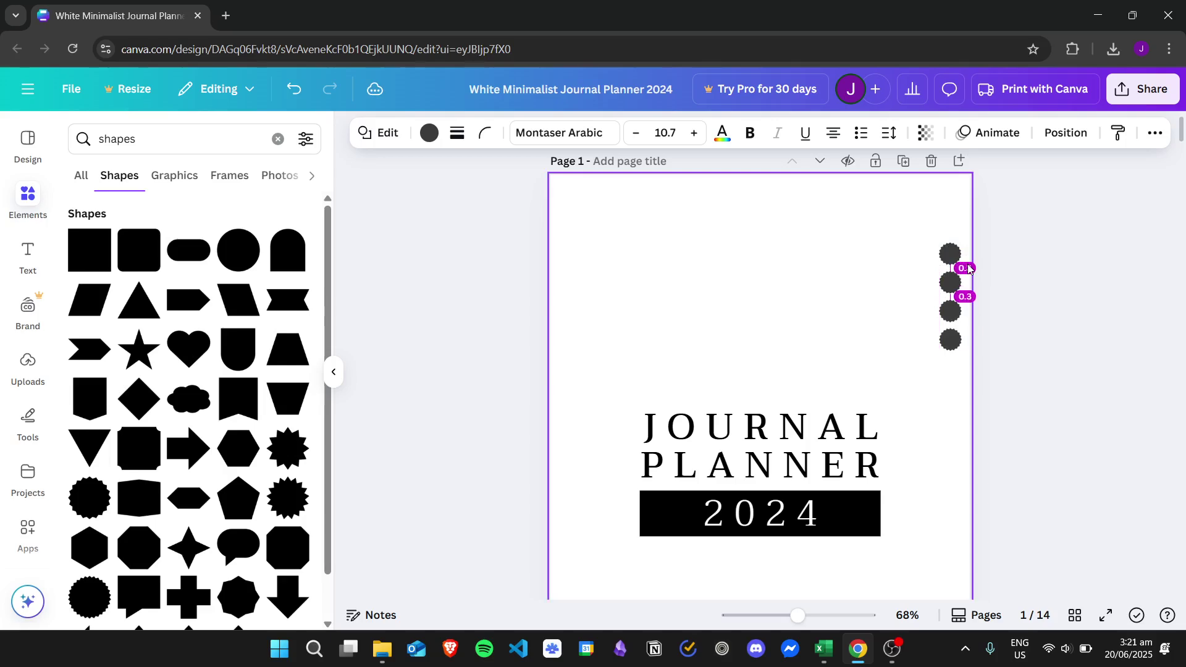
left_click(1021, 315)
Duplicate the four badges and align the copies below them with equal spacing to form a column of eight
left_click_drag(922, 237, 969, 375)
key("ctrl+d")
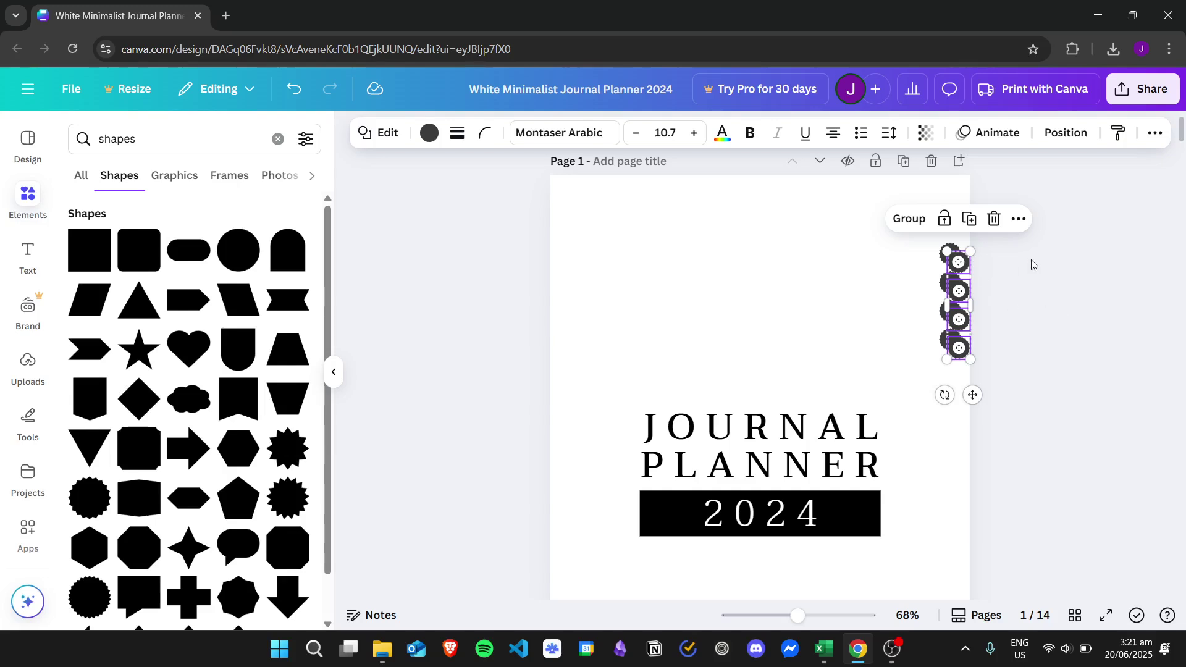
key("shift+Down")
key("shift+Down")
key("shift+Down")
key("shift+Down")
key("shift+Down")
key("shift+Down")
key("shift+Down")
key("shift+Down")
key("shift+Down")
key("shift+Down")
key("shift+Down")
key("shift+Down")
key("shift+Down")
key("shift+Down")
key("shift+Down")
key("shift+Down")
key("shift+Down")
key("shift+Down")
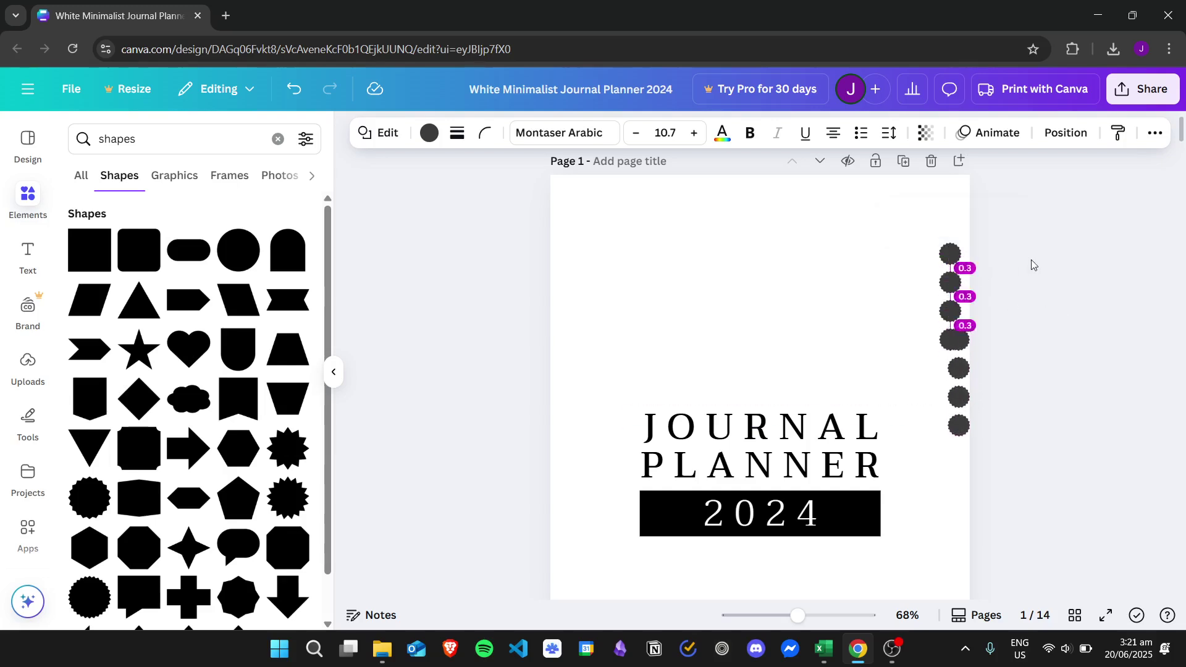
key("shift+Left")
key("shift+Left")
key("shift+Down")
key("shift+Down")
key("shift+Down")
key("shift+Down")
key("shift+Down")
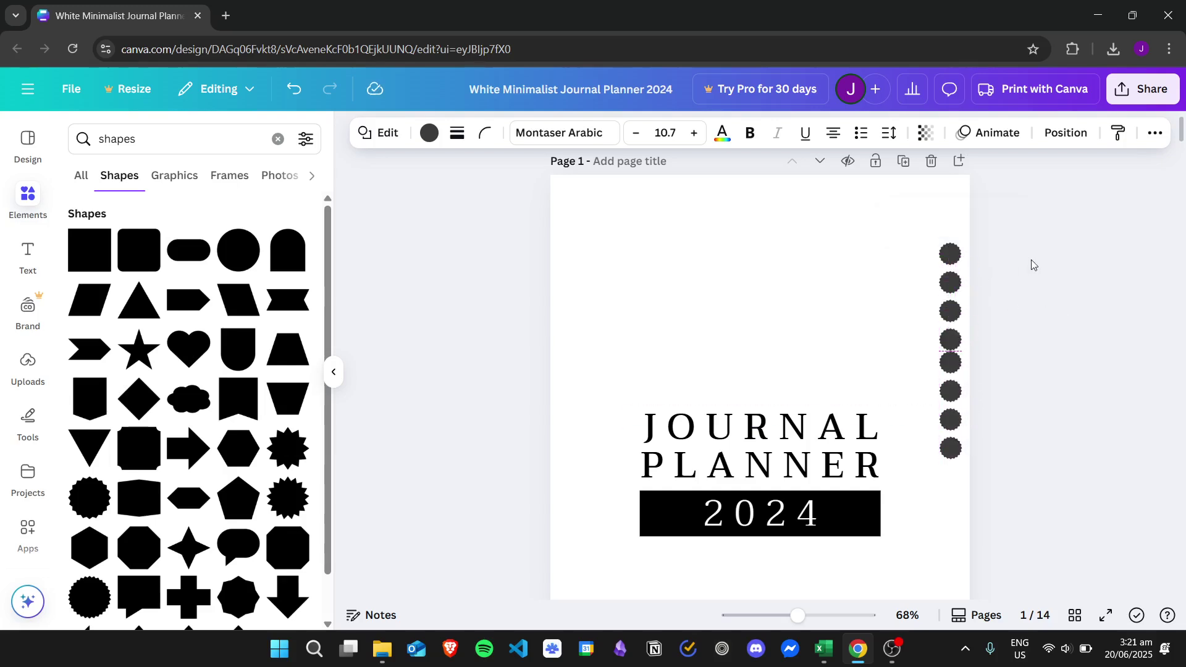
key("shift+Down")
key("Down")
key("Down")
key("Down")
key("Down")
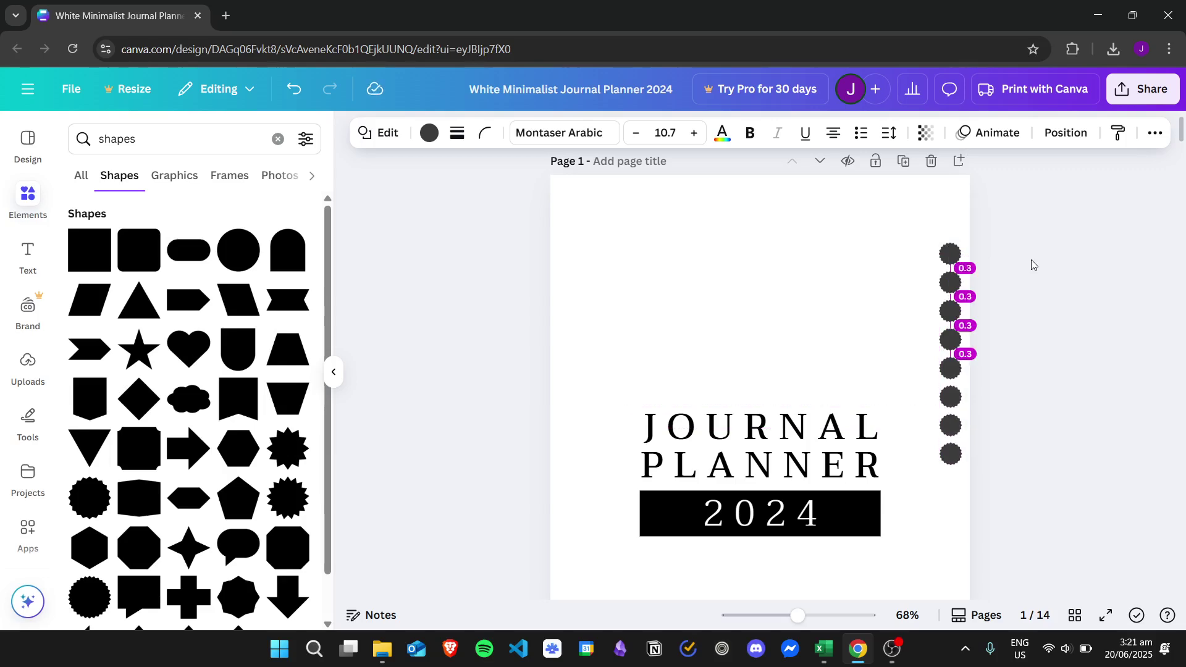
left_click(1043, 283)
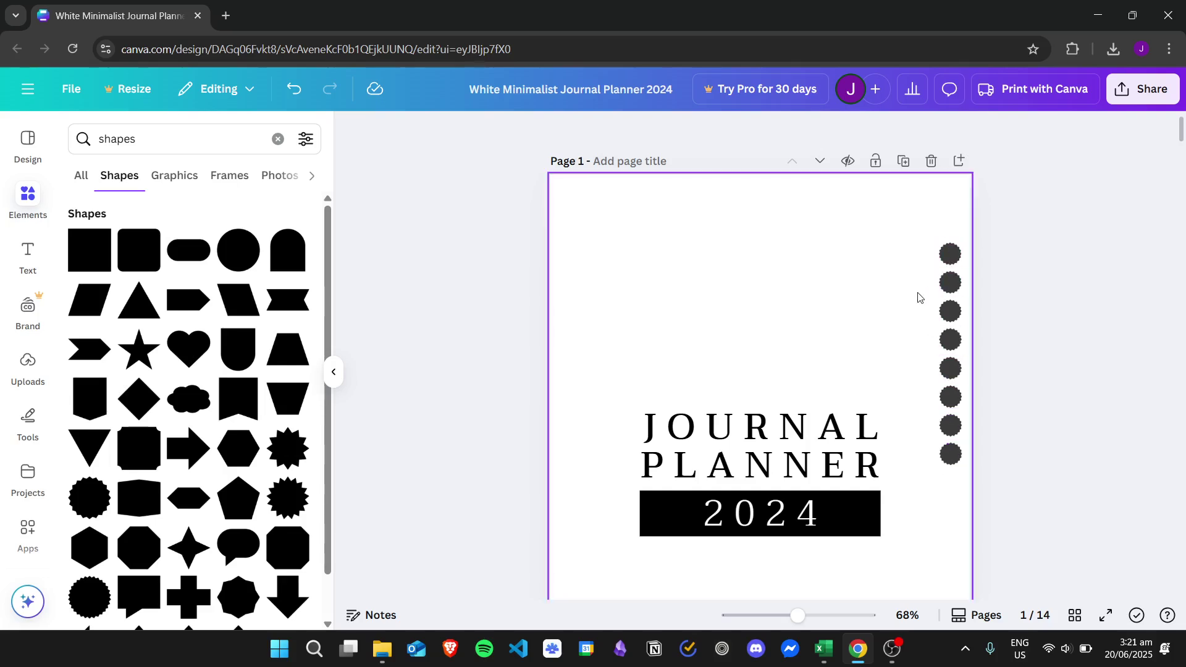
Copy the lower seven badges and align the pasted set below the column with equal spacing, making fifteen badges along the page edge
left_click_drag(932, 283, 967, 494)
left_click(921, 479)
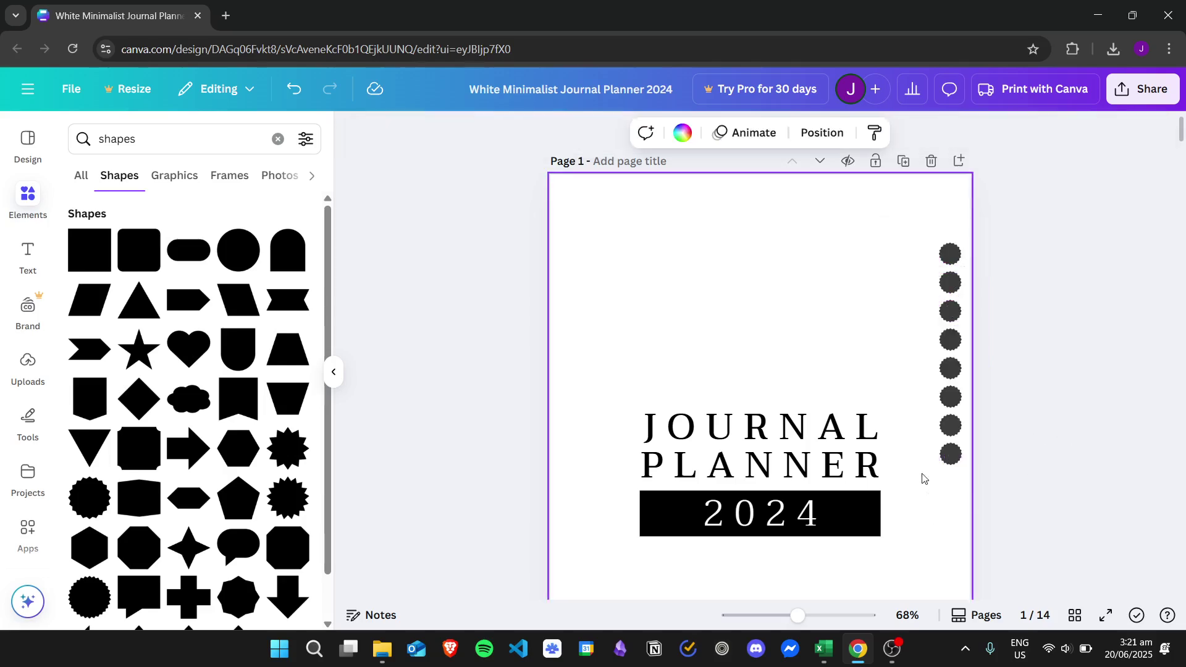
key("ctrl+v")
key("shift+Down")
key("shift+Down")
key("shift+Down")
key("shift+Down")
key("shift+Down")
key("shift+Down")
key("shift+Down")
key("shift+Down")
key("shift+Down")
key("shift+Down")
key("shift+Down")
key("shift+Down")
key("shift+Down")
key("shift+Down")
key("shift+Down")
key("shift+Down")
key("shift+Down")
key("shift+Down")
key("shift+Down")
key("shift+Down")
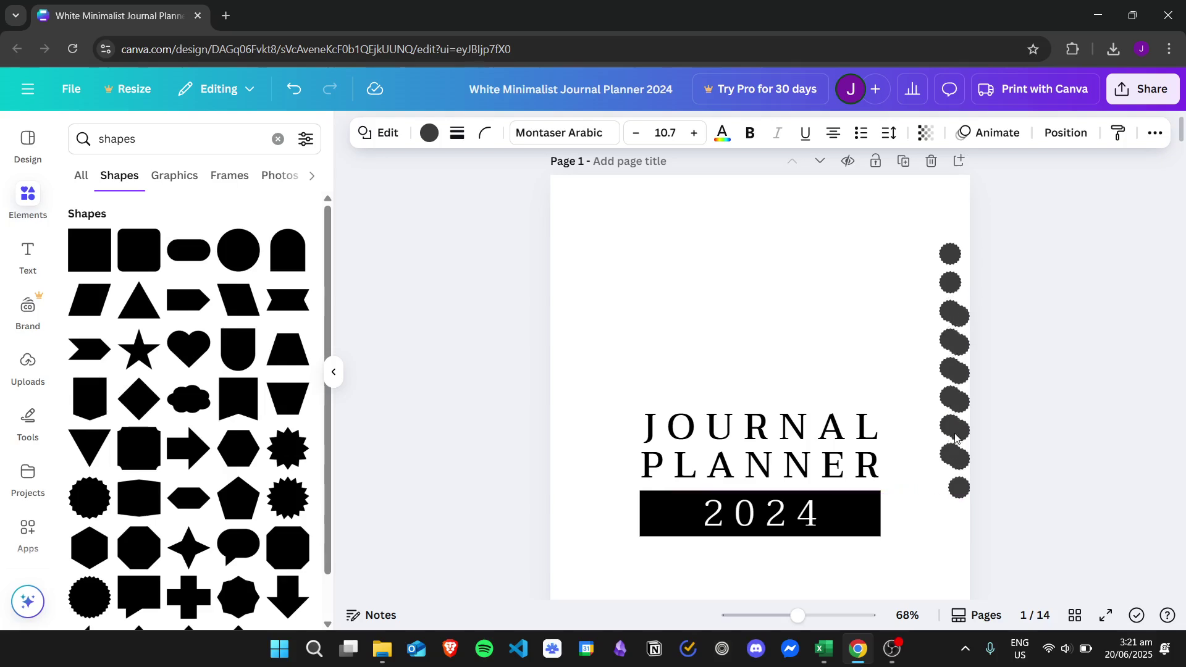
key("shift+Down")
key("shift+Down")
key("shift+Down")
key("shift+Down")
key("shift+Down")
key("shift+Down")
key("shift+Down")
key("shift+Down")
key("shift+Down")
key("shift+Down")
key("shift+Down")
key("shift+Down")
key("shift+Down")
key("shift+Down")
key("shift+Down")
key("shift+Down")
key("shift+Down")
key("shift+Down")
key("shift+Down")
key("shift+Down")
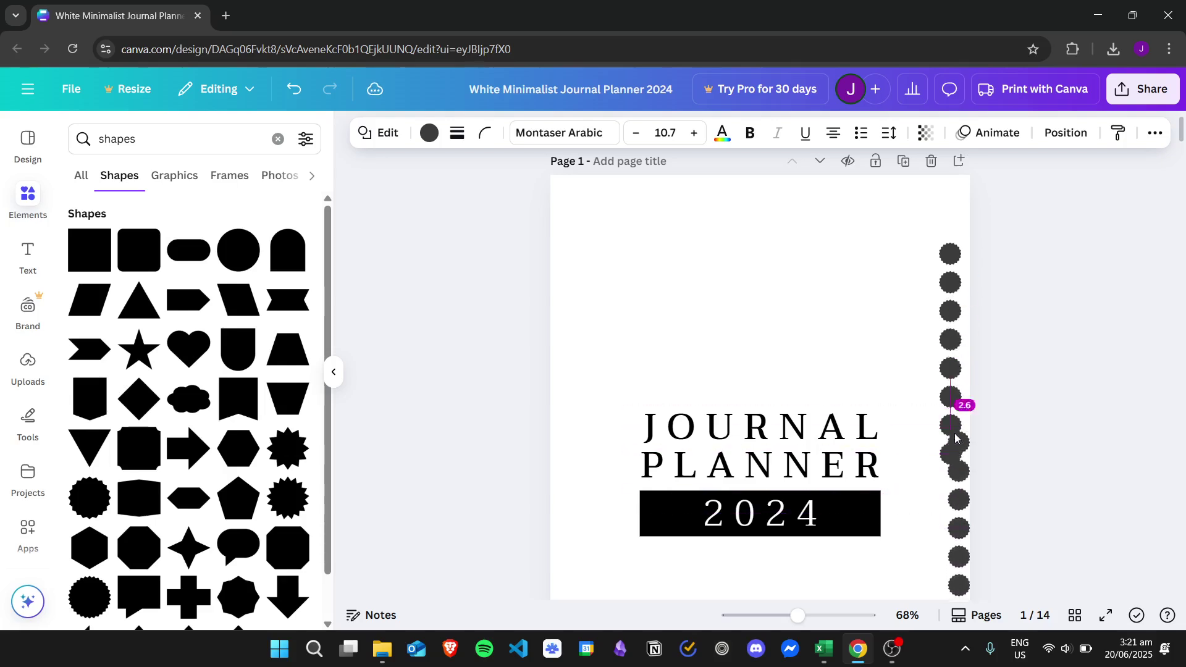
key("shift+Left")
key("shift+Left")
key("shift+Down")
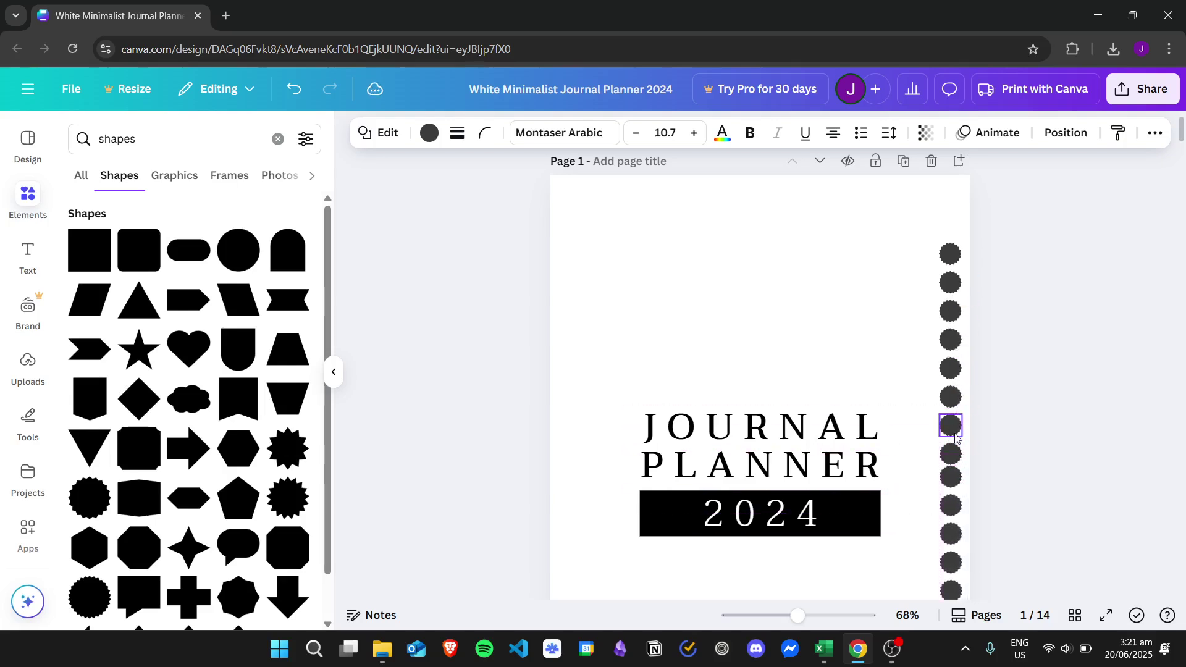
left_click(1067, 353)
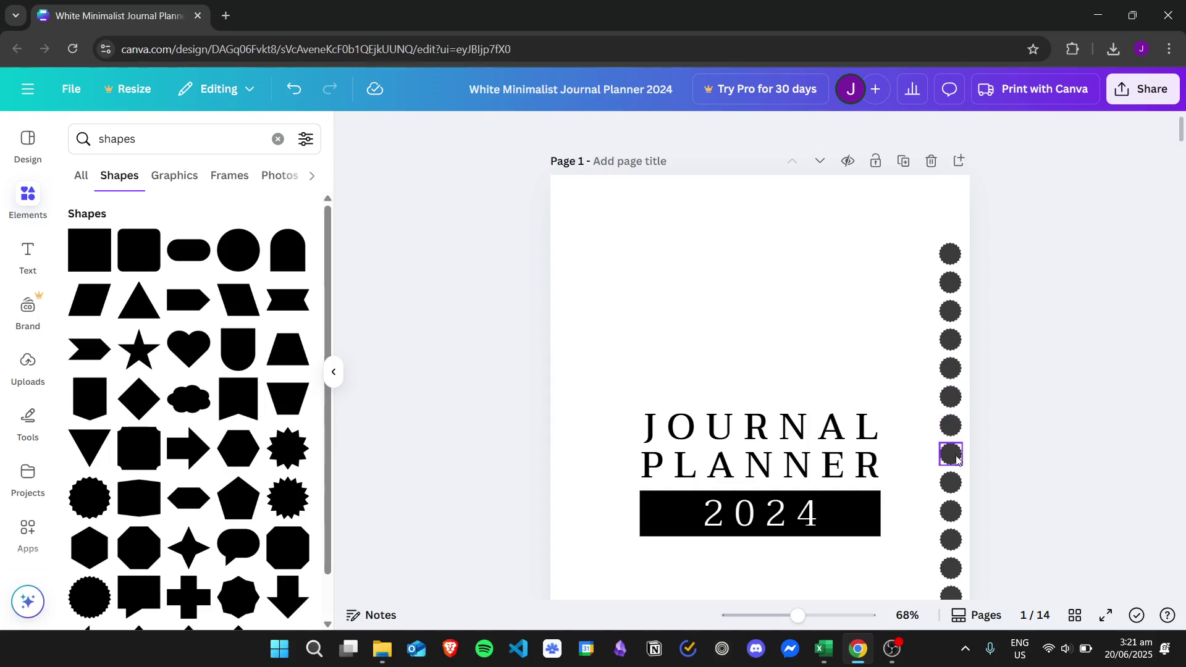
scroll(1181, 131, "down", 2)
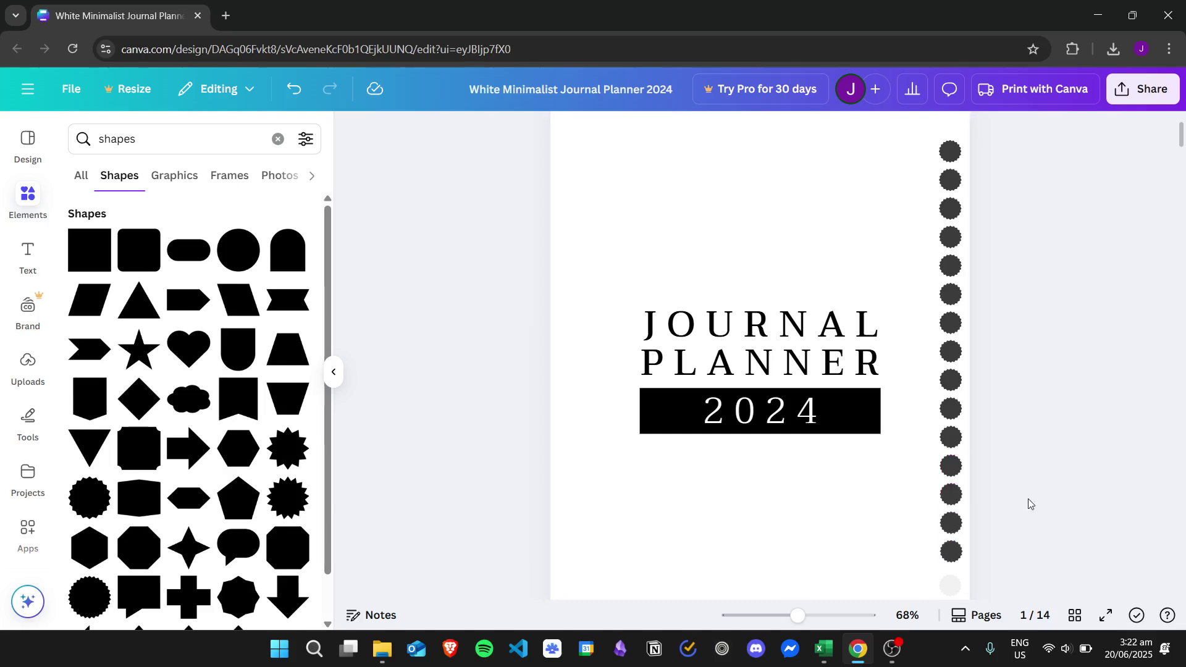
Delete the lowest dark badge in the column, leaving fourteen dark badges
left_click(951, 552)
key("Delete")
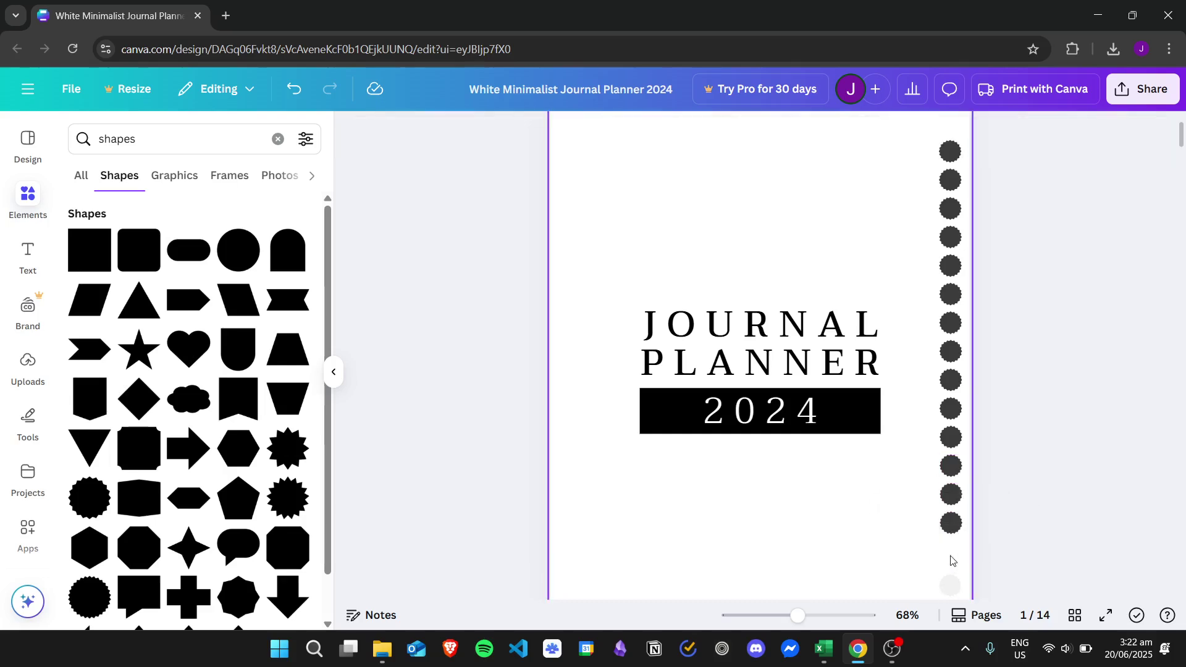
left_click_drag(1181, 141, 1181, 136)
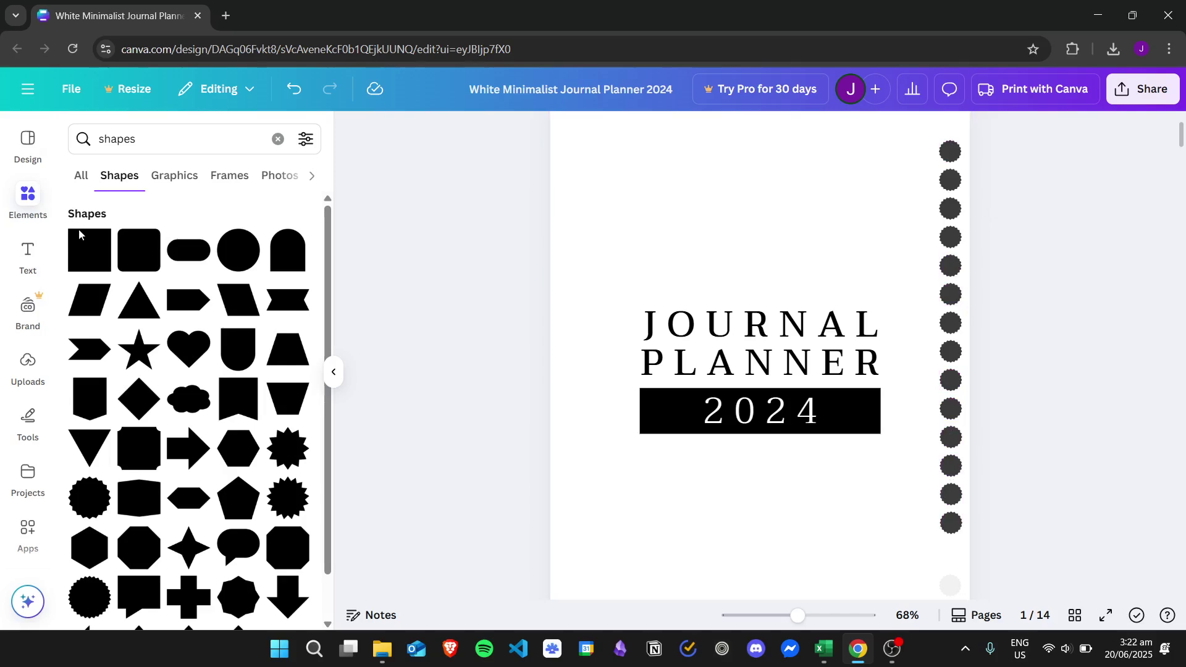
Add a rounded square shape to the cover page above the title
left_click_drag(132, 252, 789, 180)
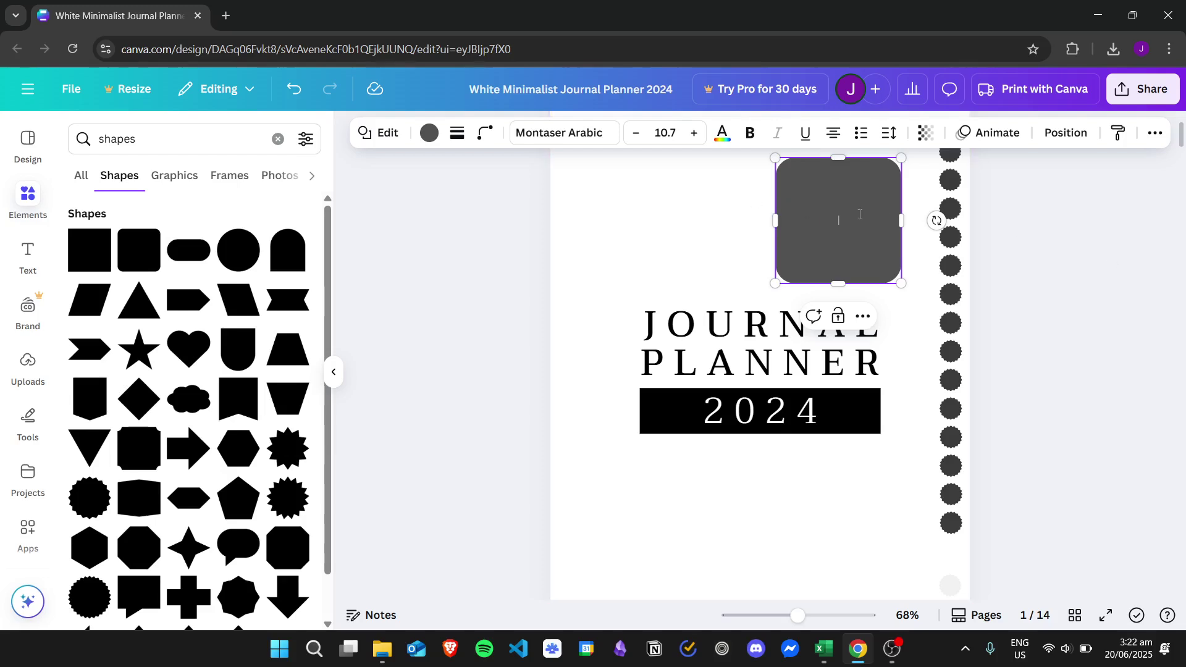
left_click_drag(1183, 136, 1183, 131)
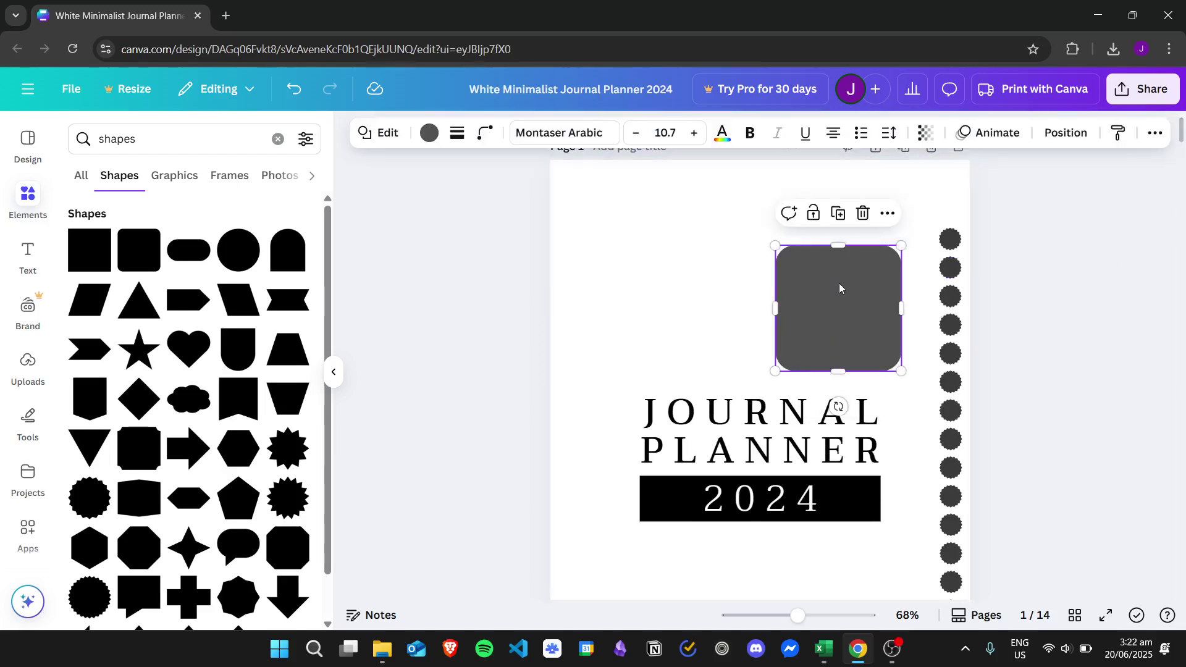
Select all fourteen dark badges along the page edge and recolor them with the document's red
left_click_drag(924, 219, 967, 590)
scroll(974, 426, "down", 3)
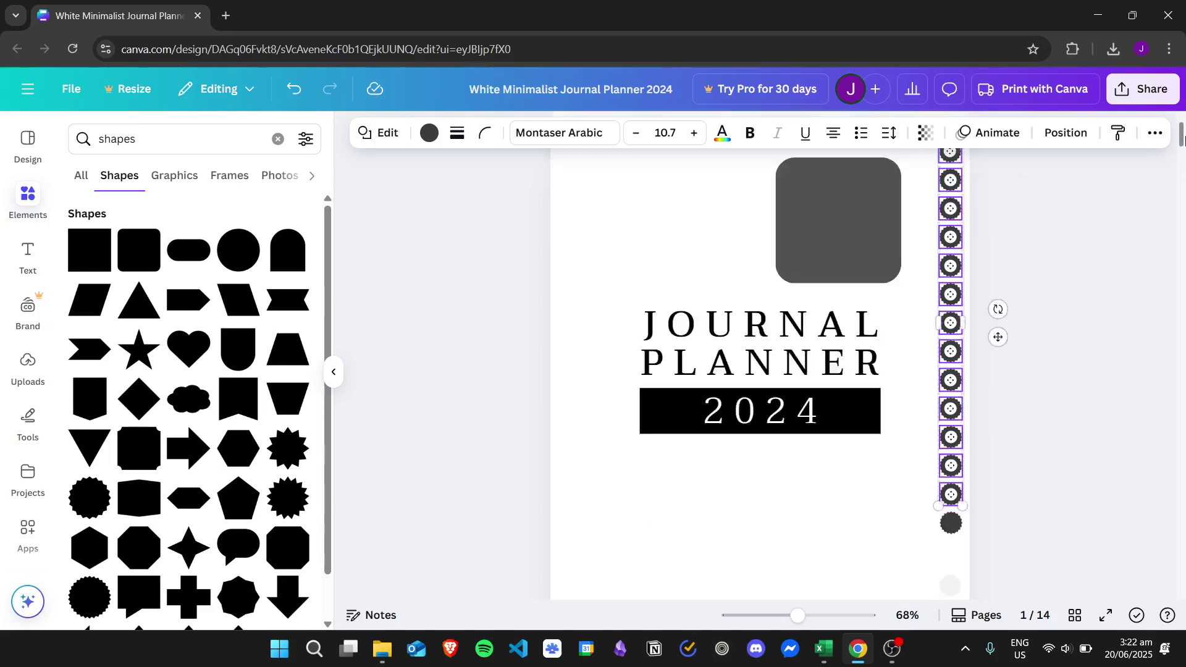
left_click(961, 450)
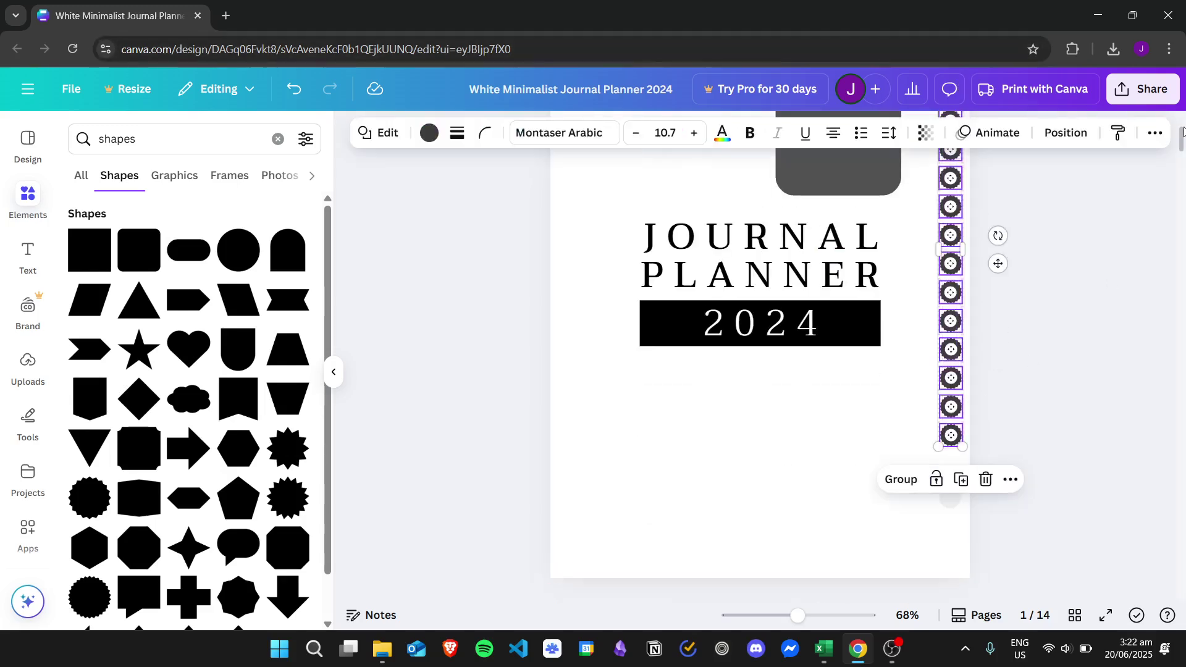
left_click_drag(1184, 135, 1183, 132)
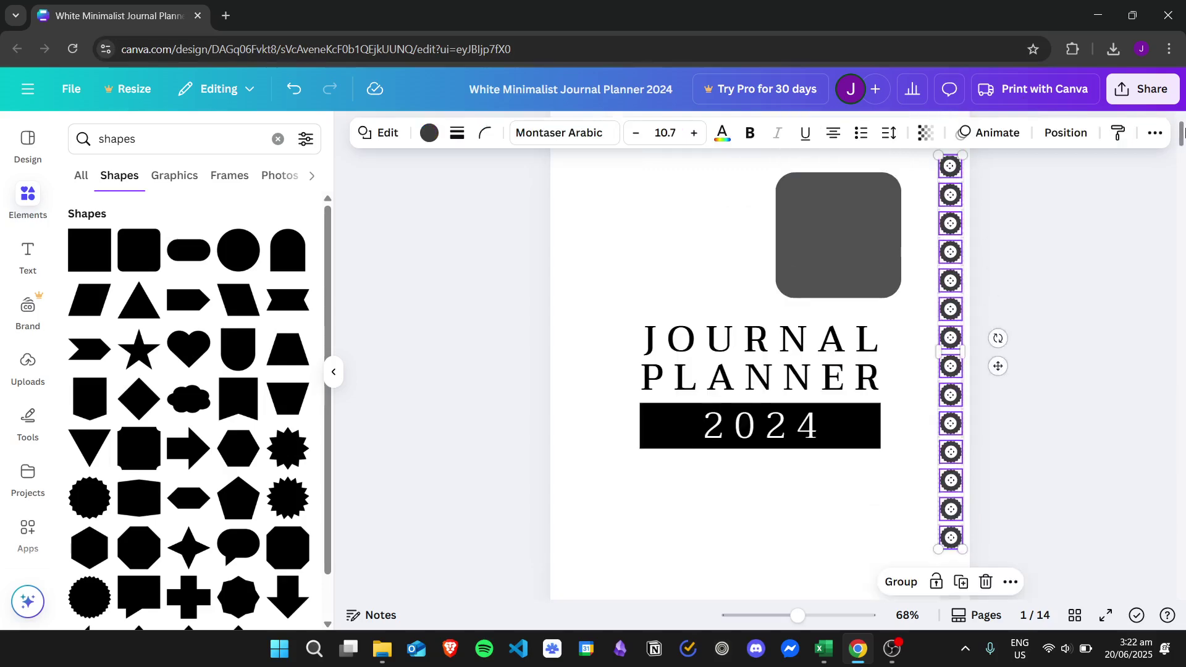
left_click(430, 132)
left_click(128, 290)
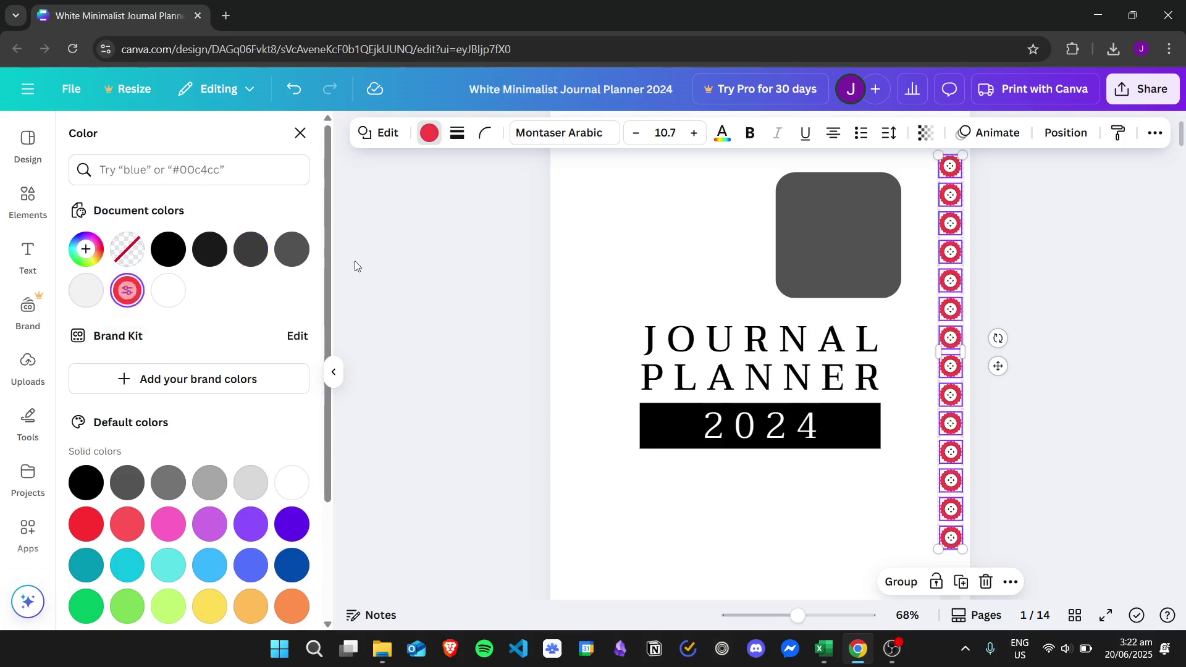
left_click(709, 225)
Nudge the rounded square slightly up and to the left
left_click(811, 243)
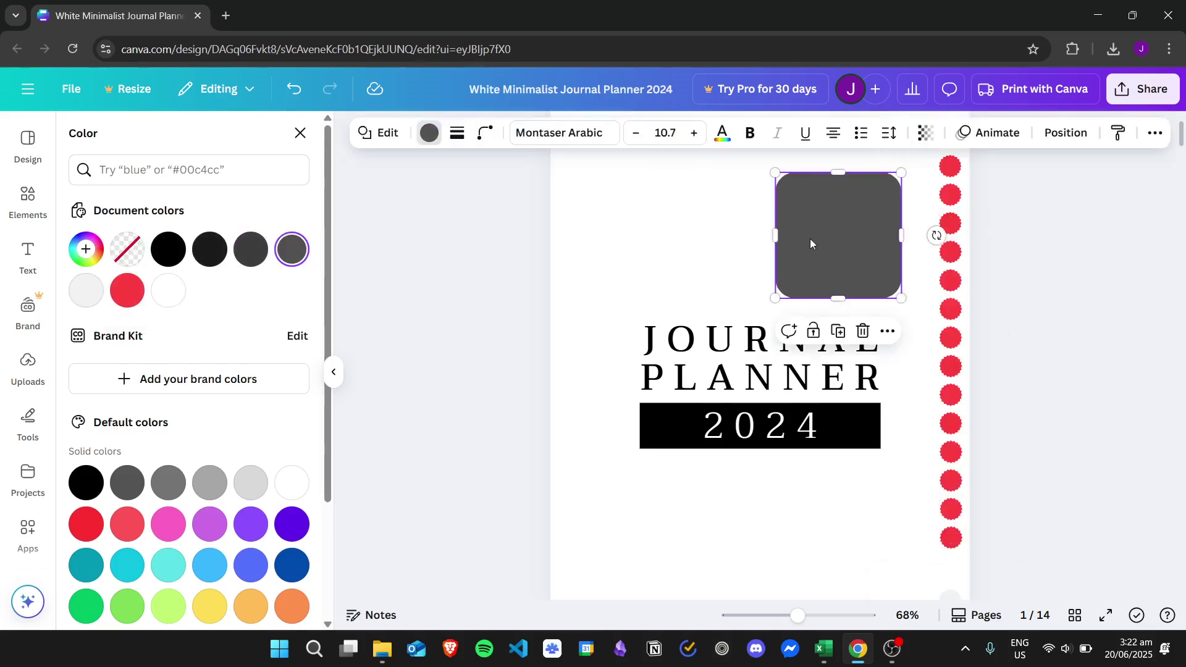
left_click_drag(842, 229, 836, 216)
left_click(920, 194)
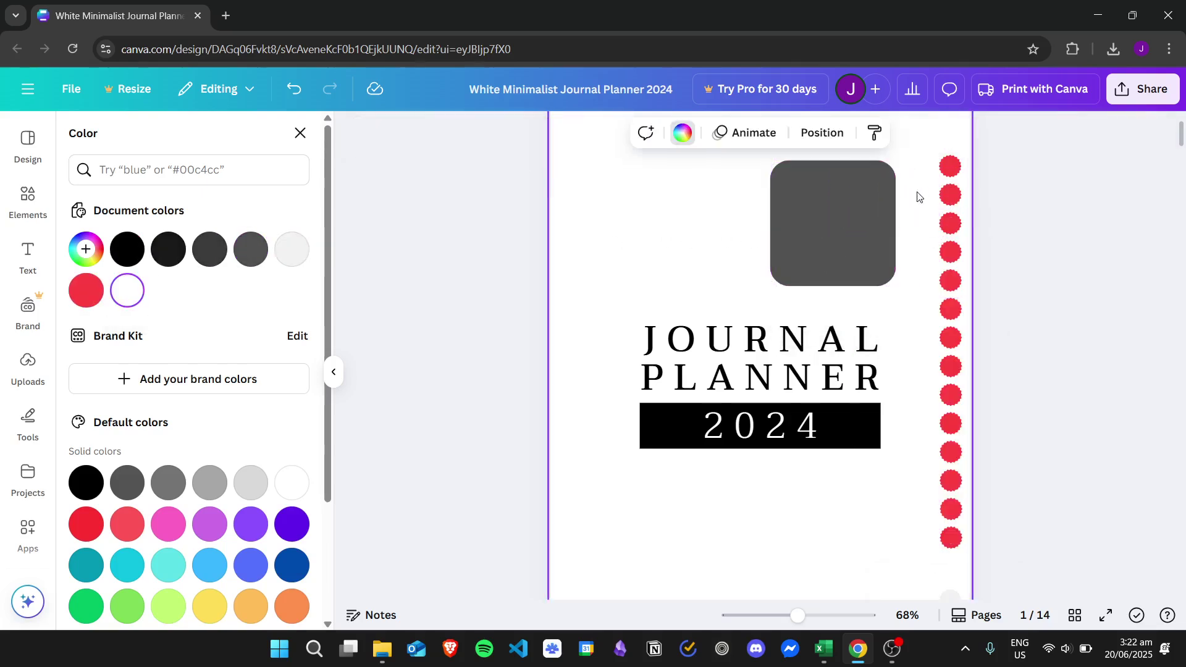
Recolor the thirteen badges below the first one white, keeping only the first badge red
left_click_drag(938, 199, 976, 569)
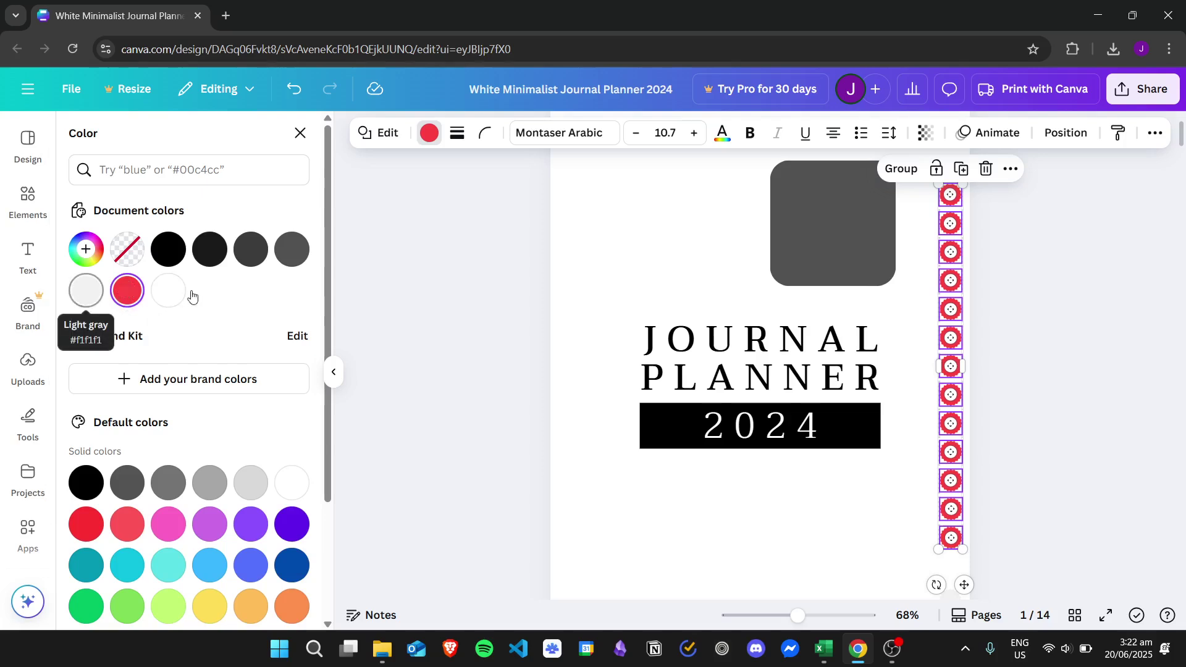
left_click(168, 291)
left_click(1152, 204)
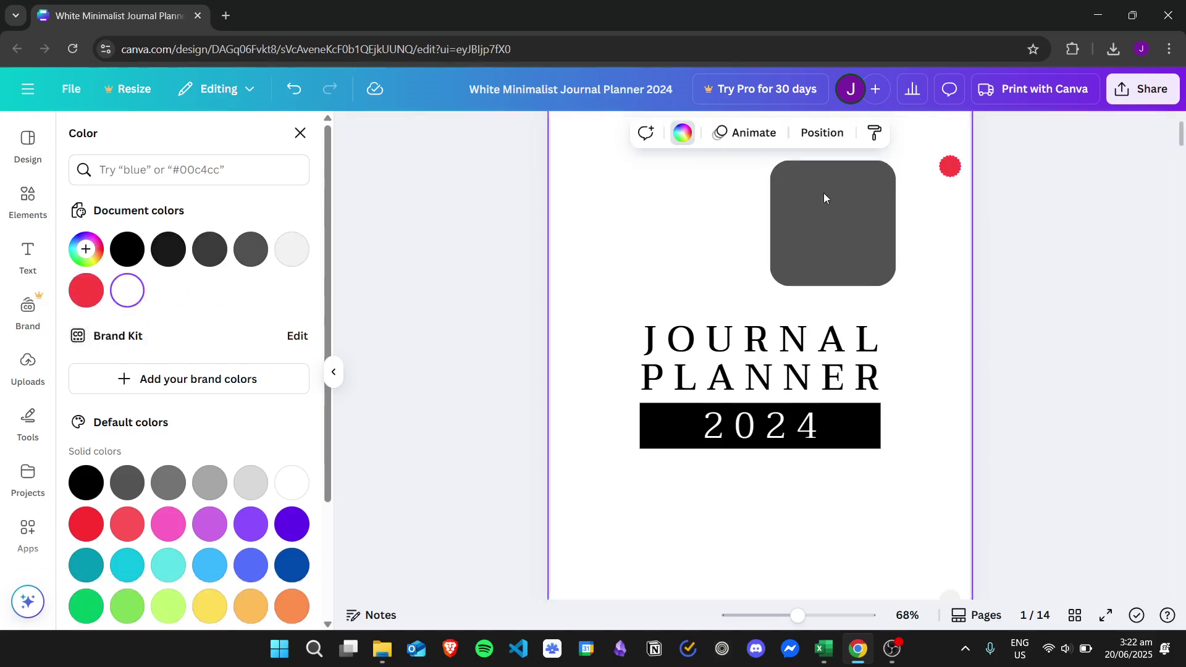
Move the rounded square over the upper badges against the page's right edge and send it to the back
left_click_drag(824, 196, 883, 193)
scroll(1181, 130, "up", 2)
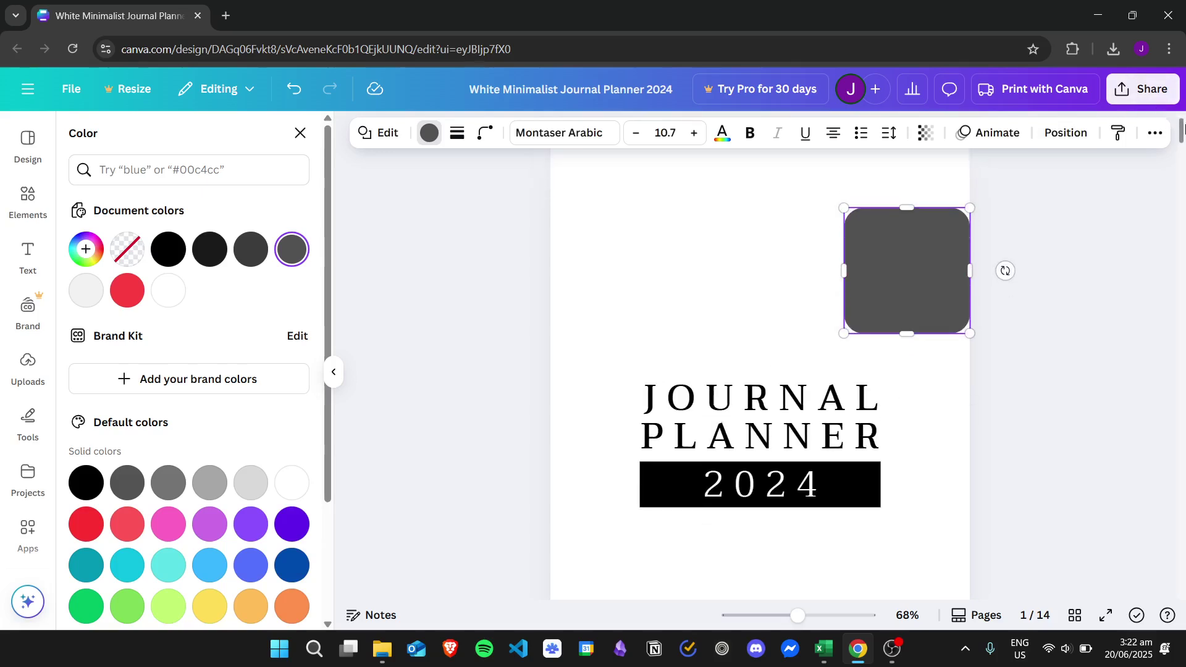
right_click(890, 249)
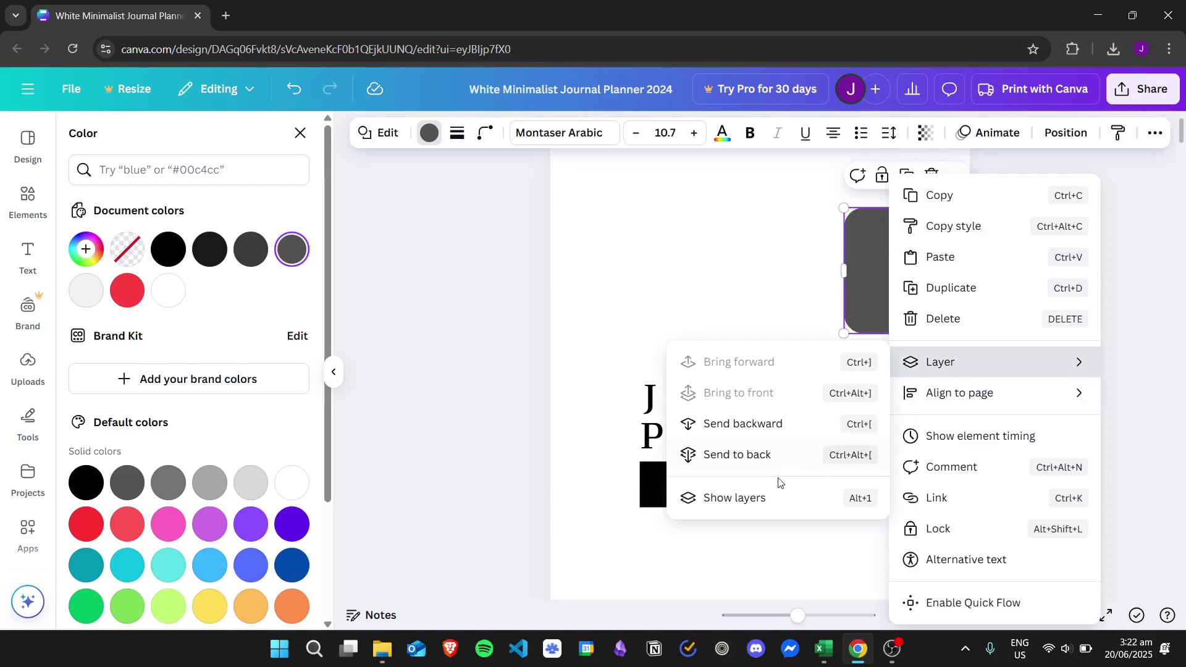
left_click(765, 455)
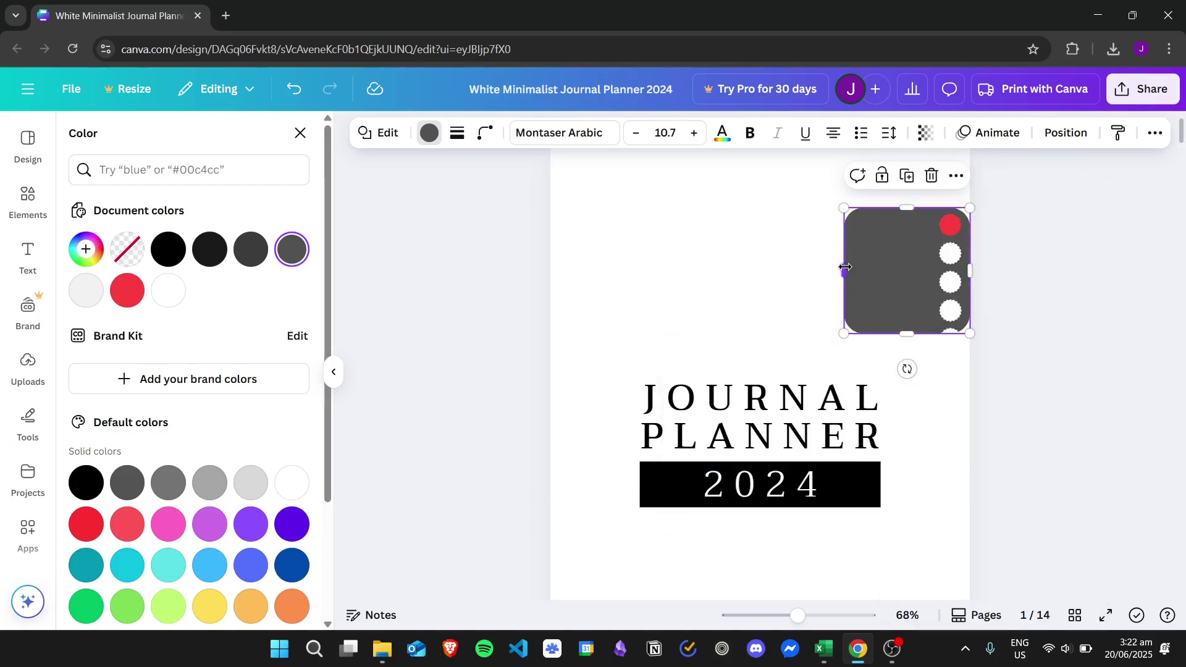
Resize the rounded square into a narrow vertical strip that encloses all fourteen badges
left_click_drag(845, 266, 932, 256)
left_click_drag(950, 338, 952, 597)
left_click_drag(1182, 132, 1181, 144)
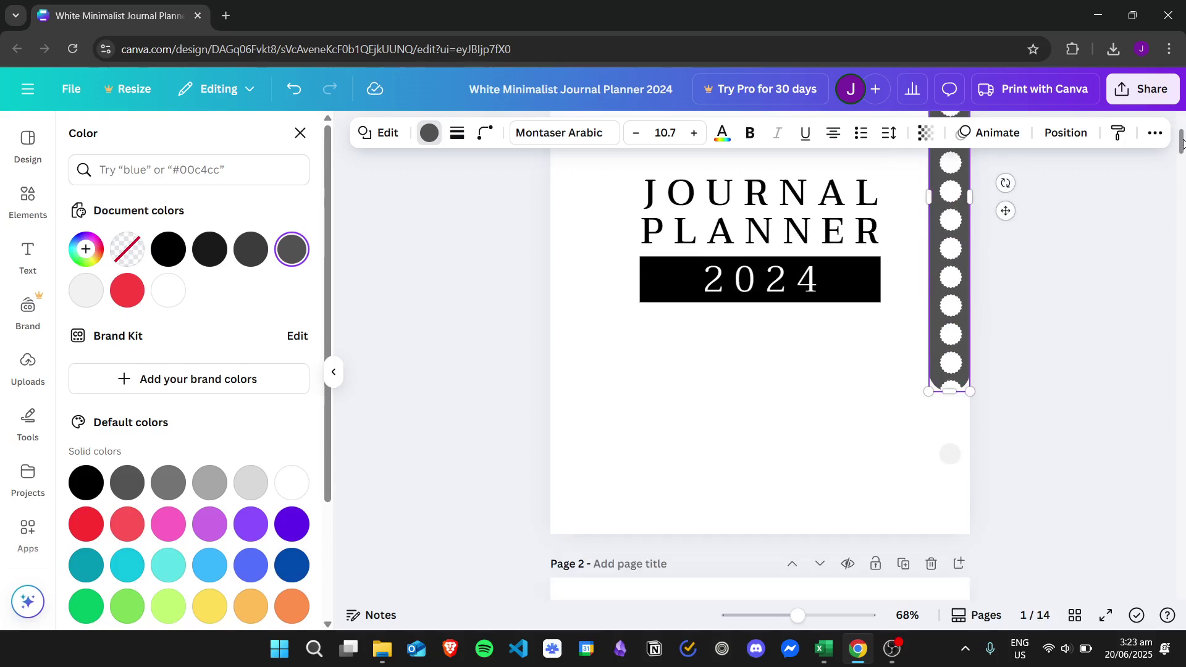
left_click_drag(950, 391, 972, 418)
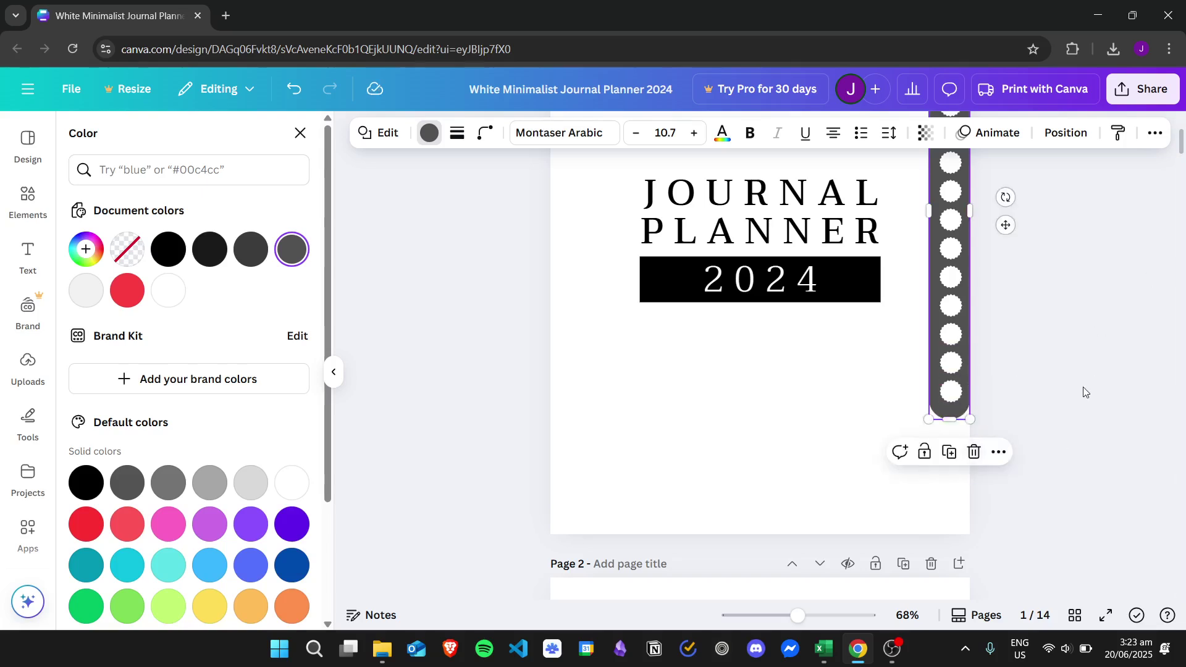
key("Escape")
left_click_drag(1182, 142, 1182, 135)
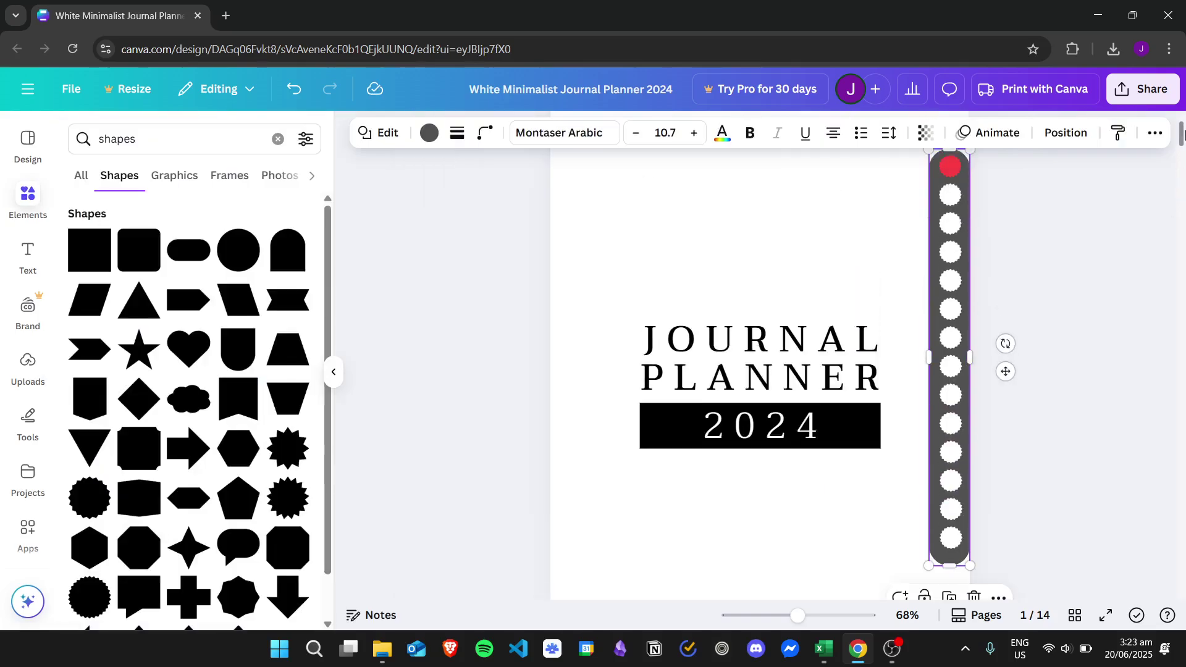
left_click(1082, 248)
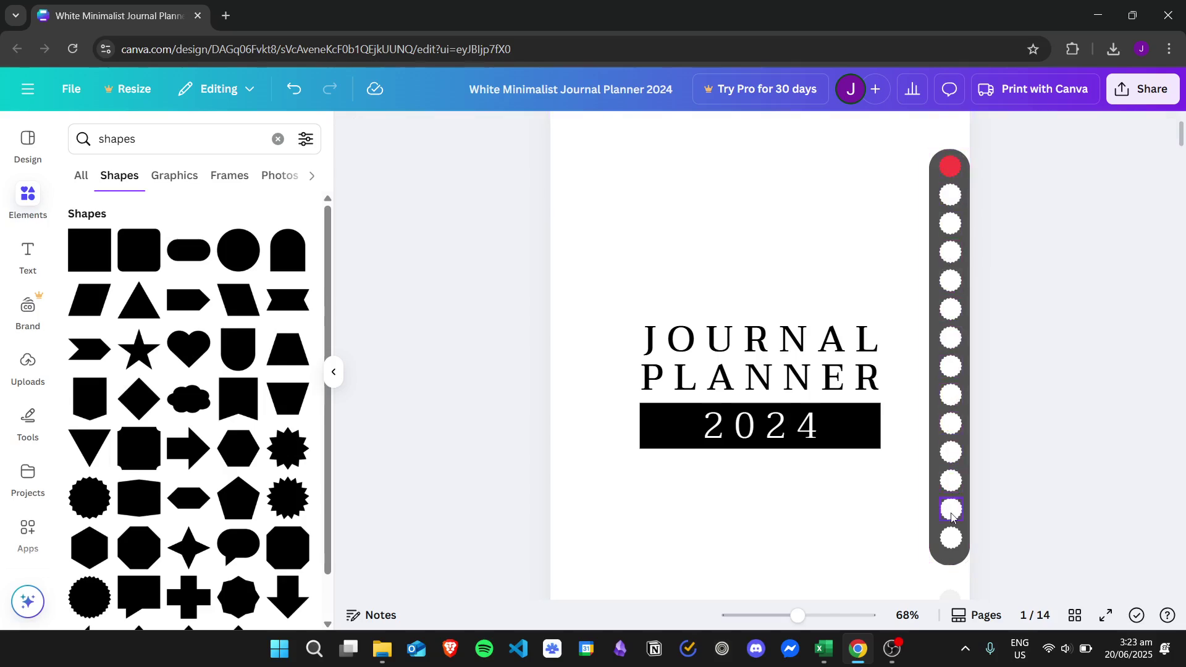
Delete the leftover light gray circle below the badge strip
scroll(1182, 129, "down", 2)
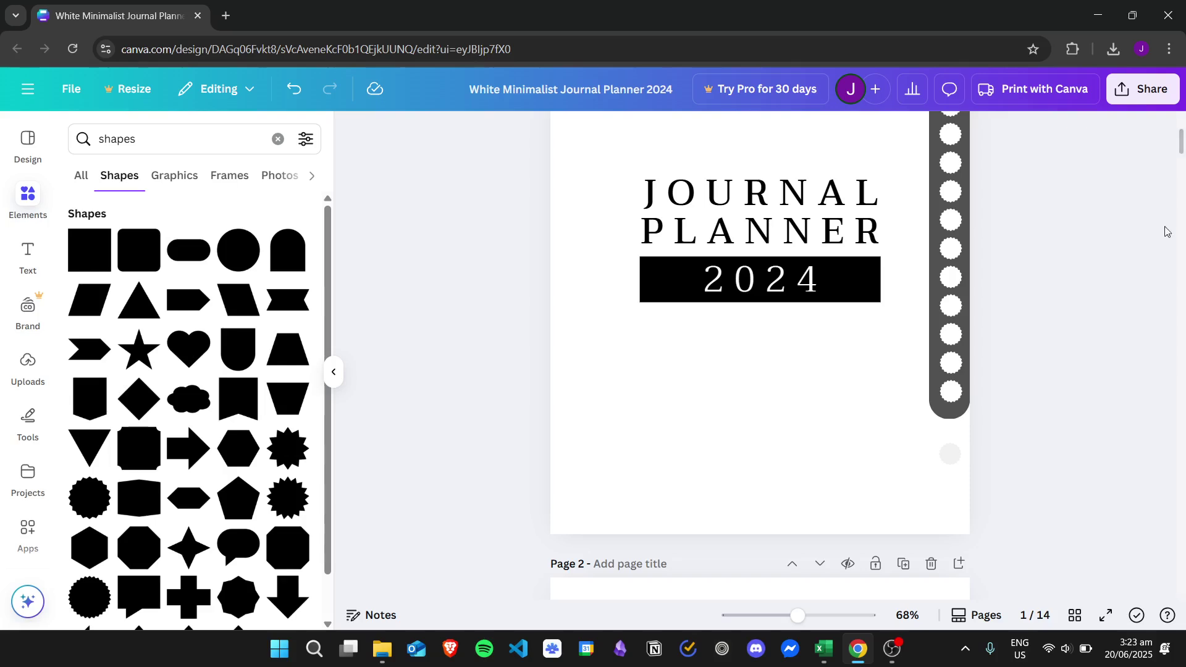
left_click_drag(913, 436, 979, 480)
key("Delete")
mouse_move(1181, 145)
left_mouse_down()
mouse_move(1182, 133)
mouse_move(1182, 158)
mouse_move(1182, 142)
left_mouse_up()
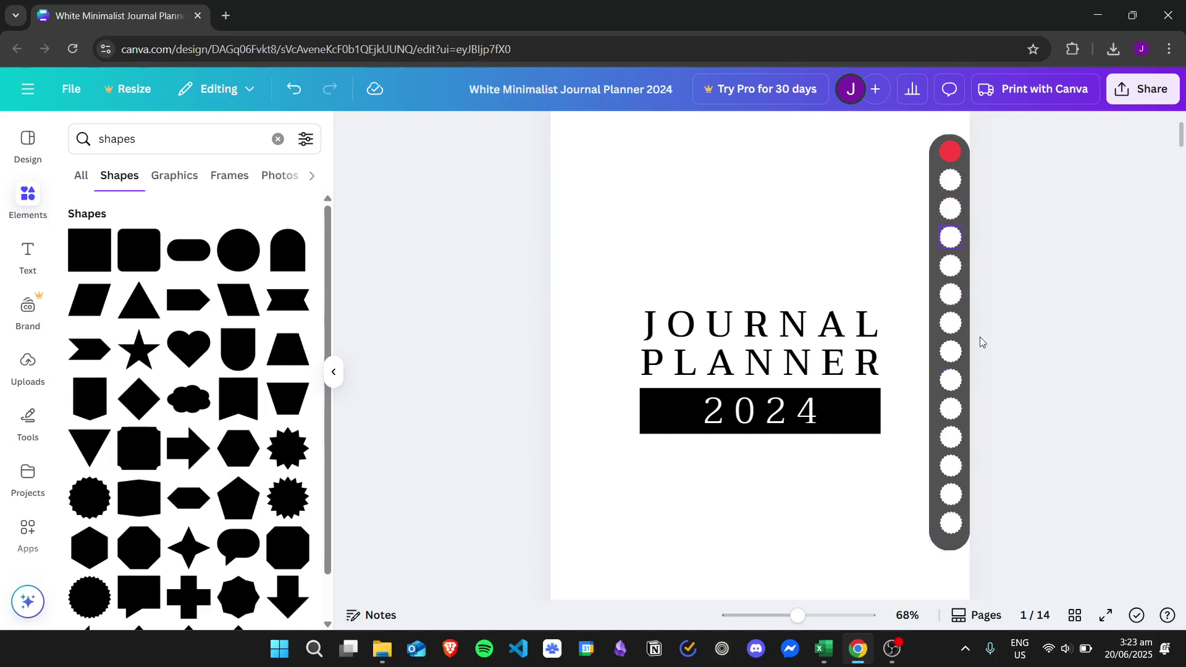
Link the second badge, the first white one, to page 2 of the document
left_click(954, 183)
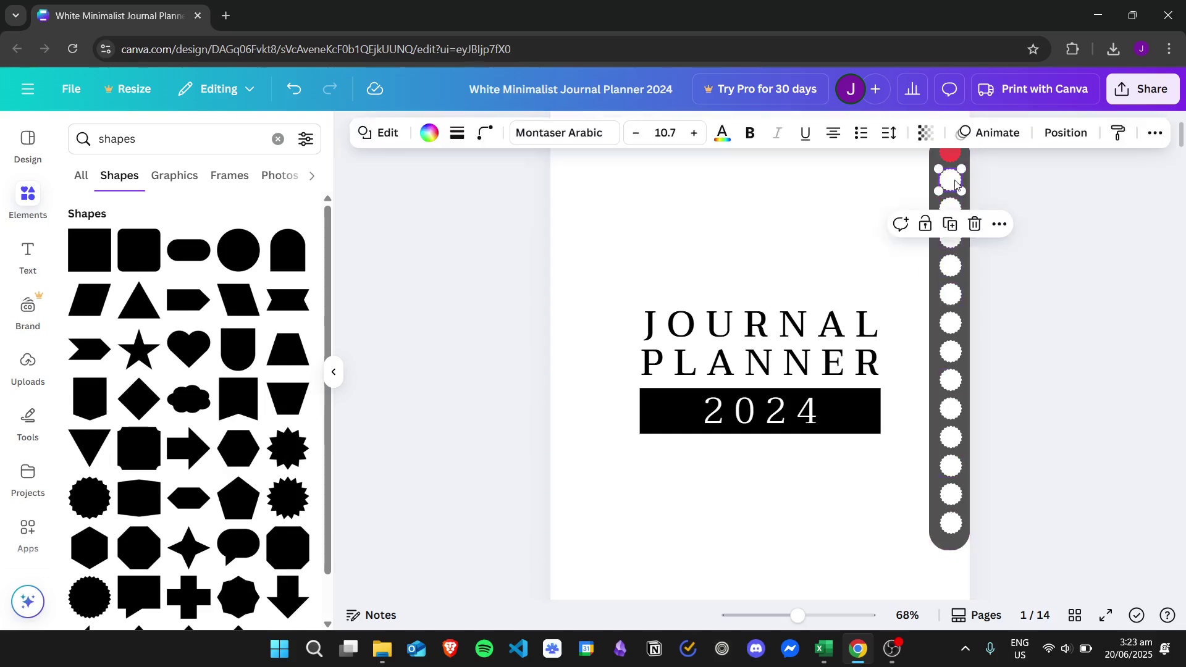
left_click(999, 226)
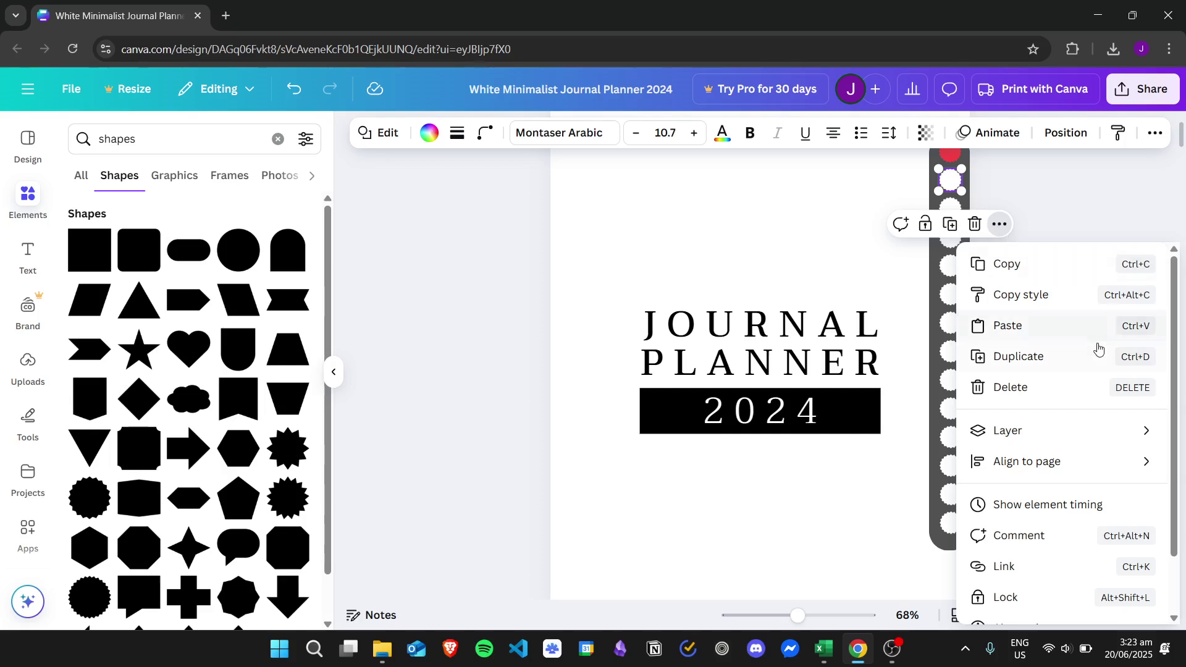
left_click(1023, 572)
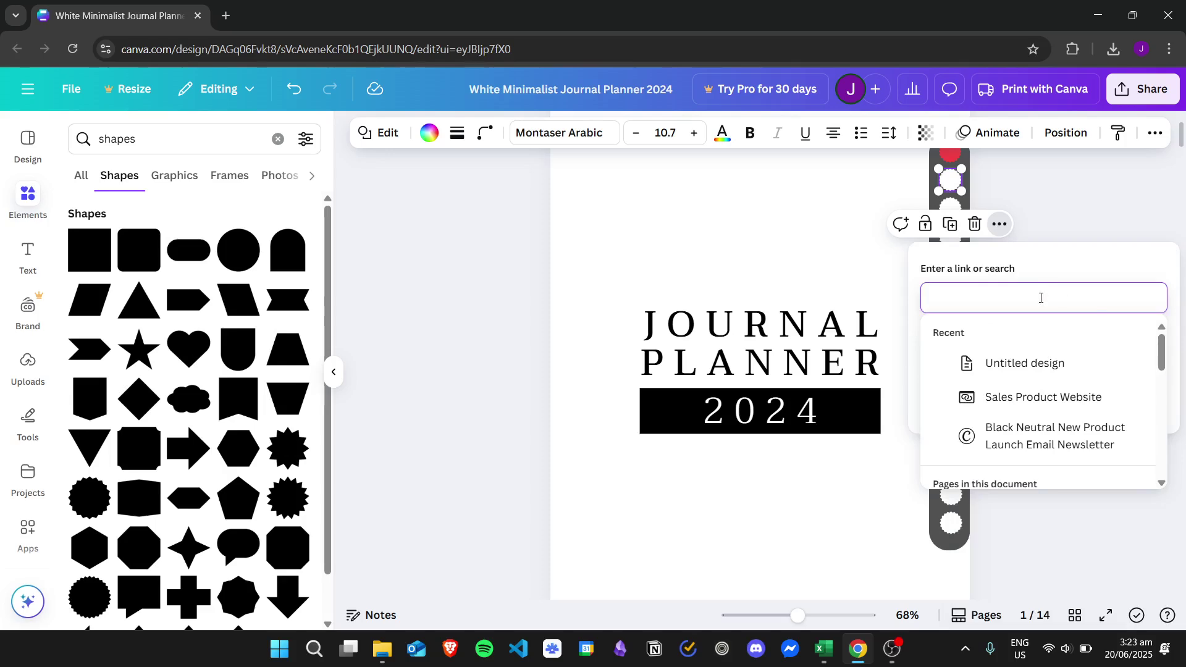
left_click_drag(1159, 349, 1159, 383)
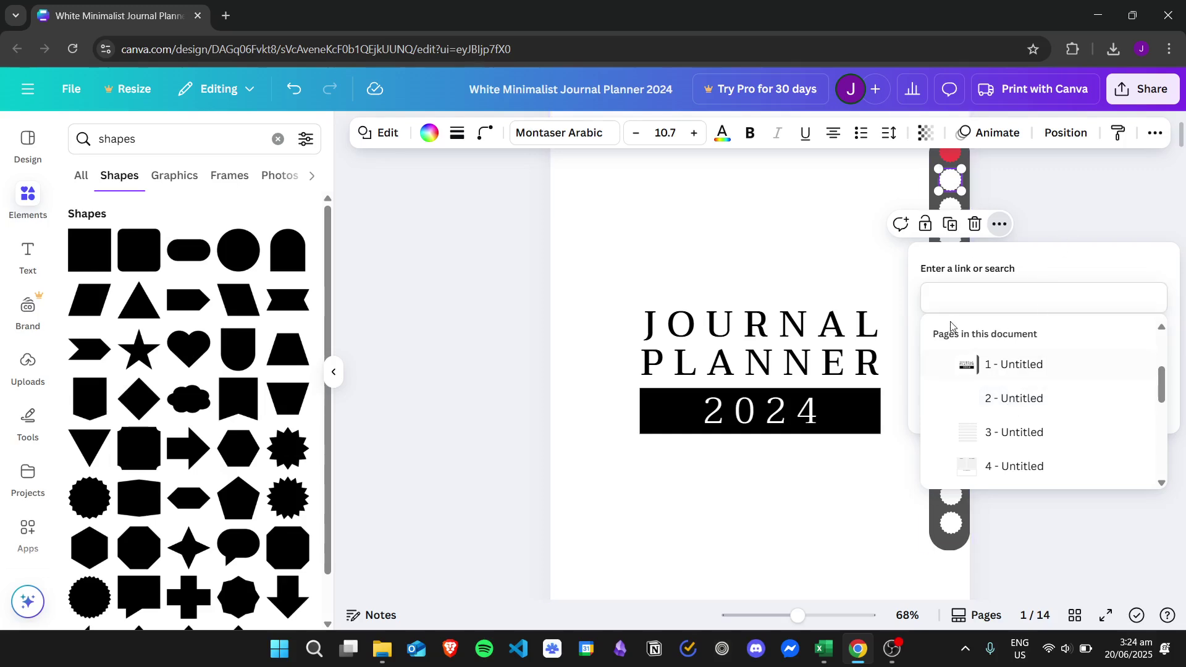
left_click(1019, 398)
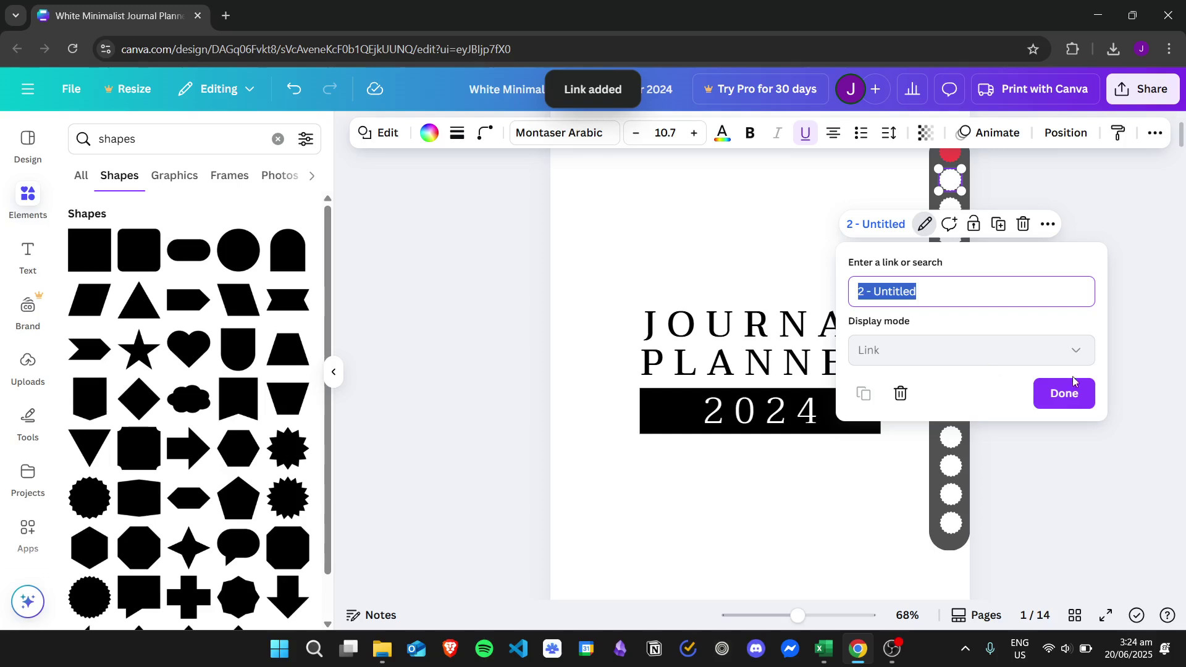
key("Return")
left_click(1106, 259)
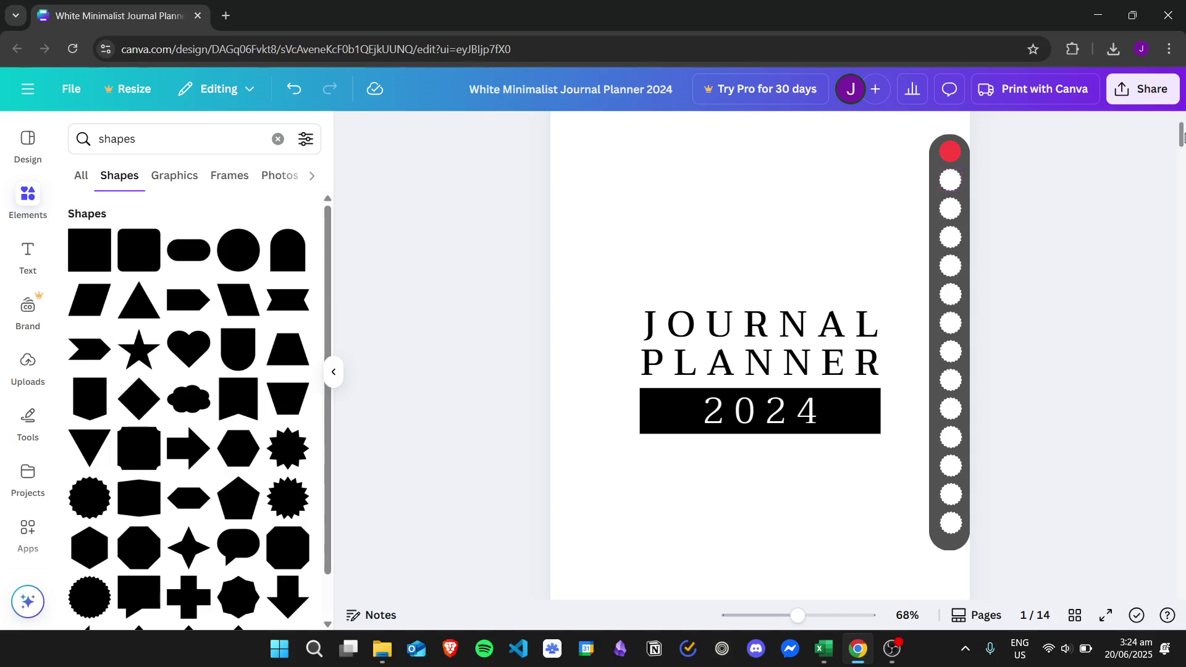
mouse_move(1183, 136)
left_mouse_down()
mouse_move(1183, 170)
mouse_move(1182, 132)
left_mouse_up()
left_click(949, 223)
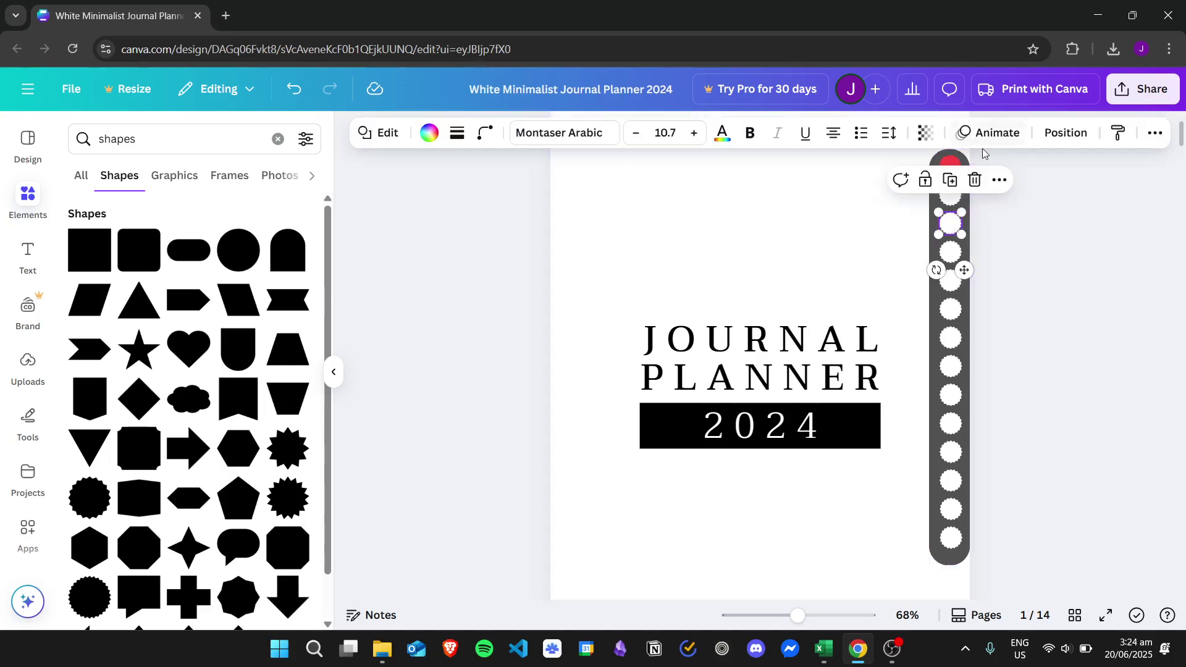
left_click(1001, 181)
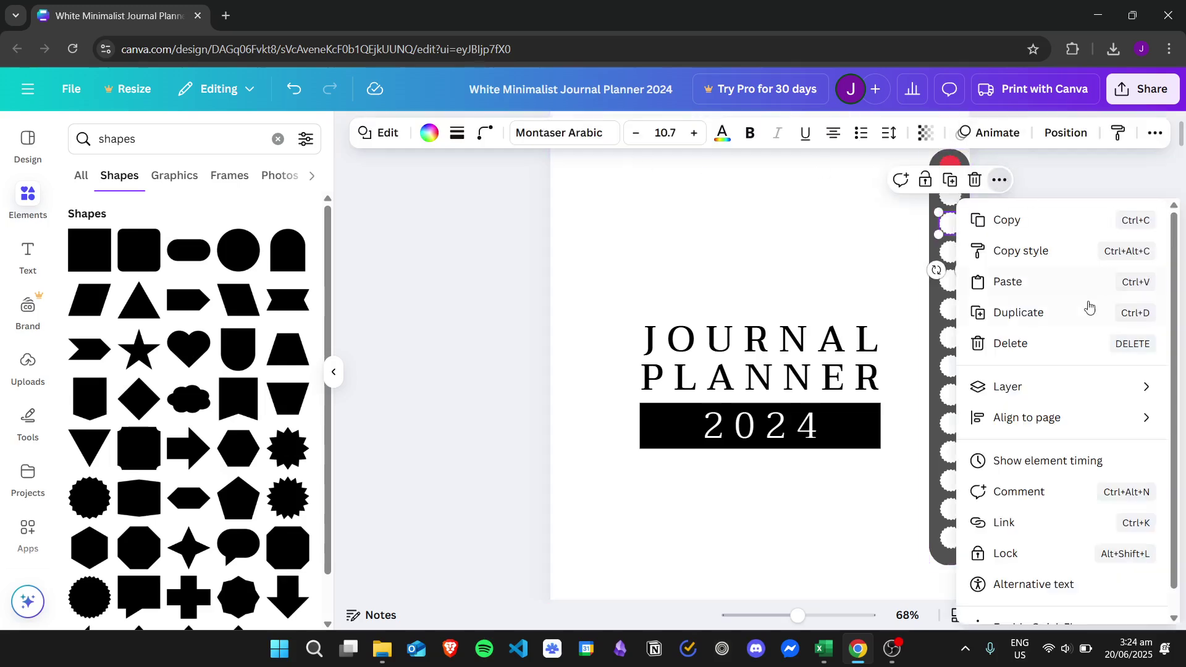
left_click(907, 261)
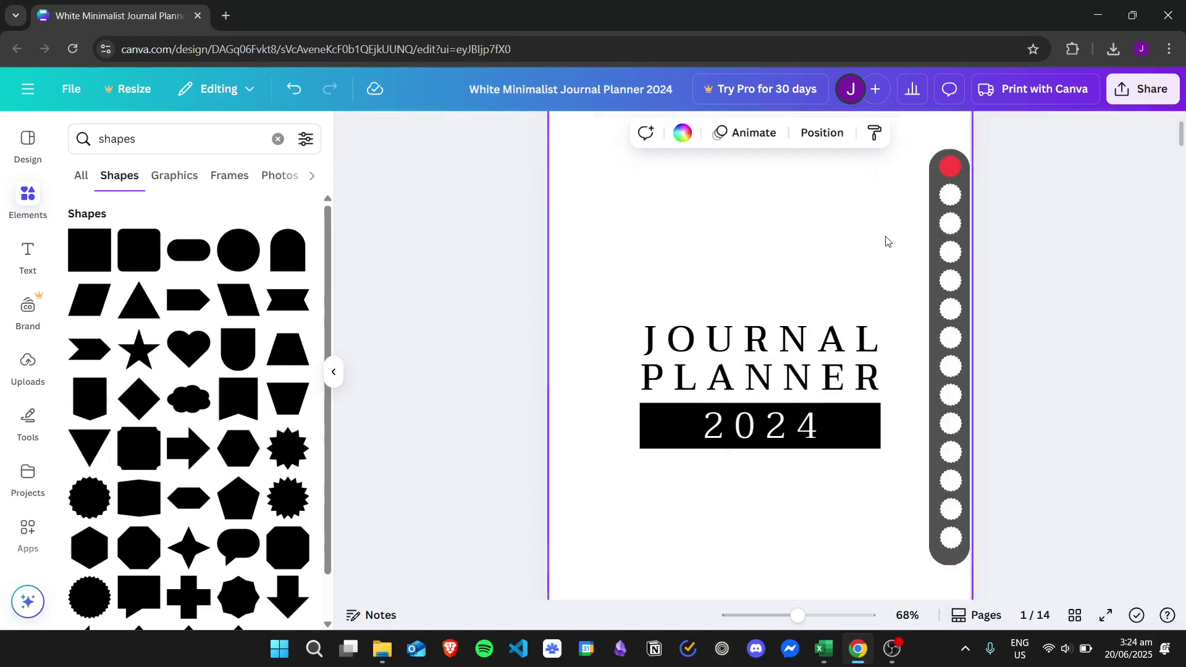
Link the third badge from the top of the strip to page 3 of the document
left_click(954, 224)
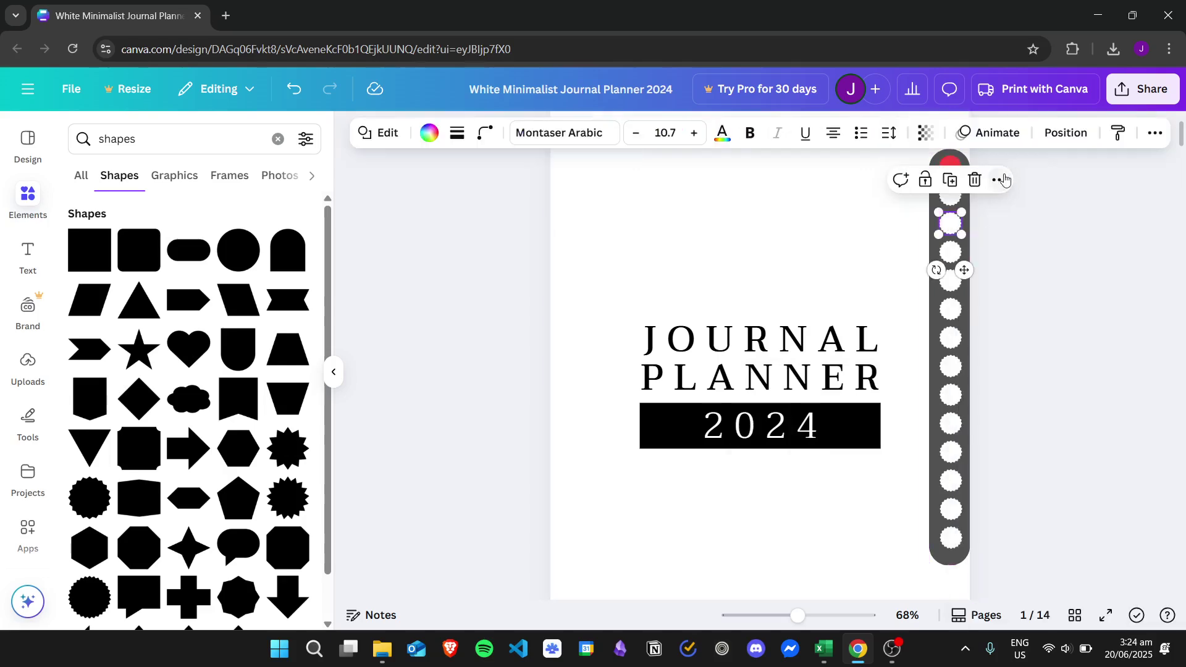
left_click(1004, 179)
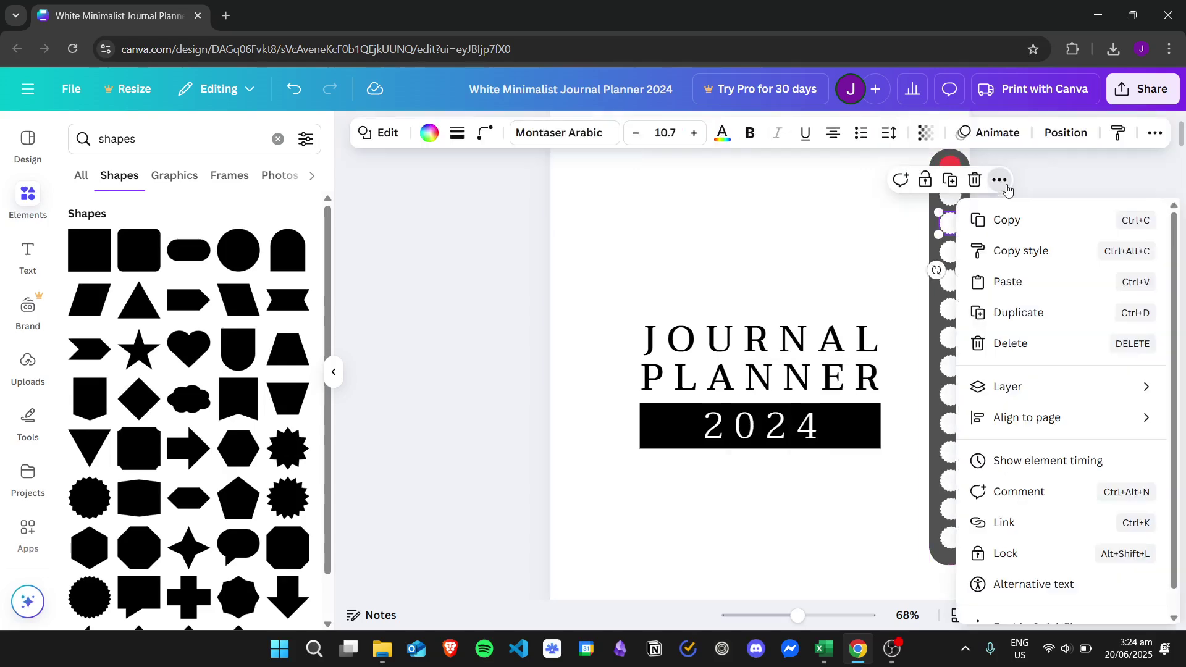
left_click(1027, 527)
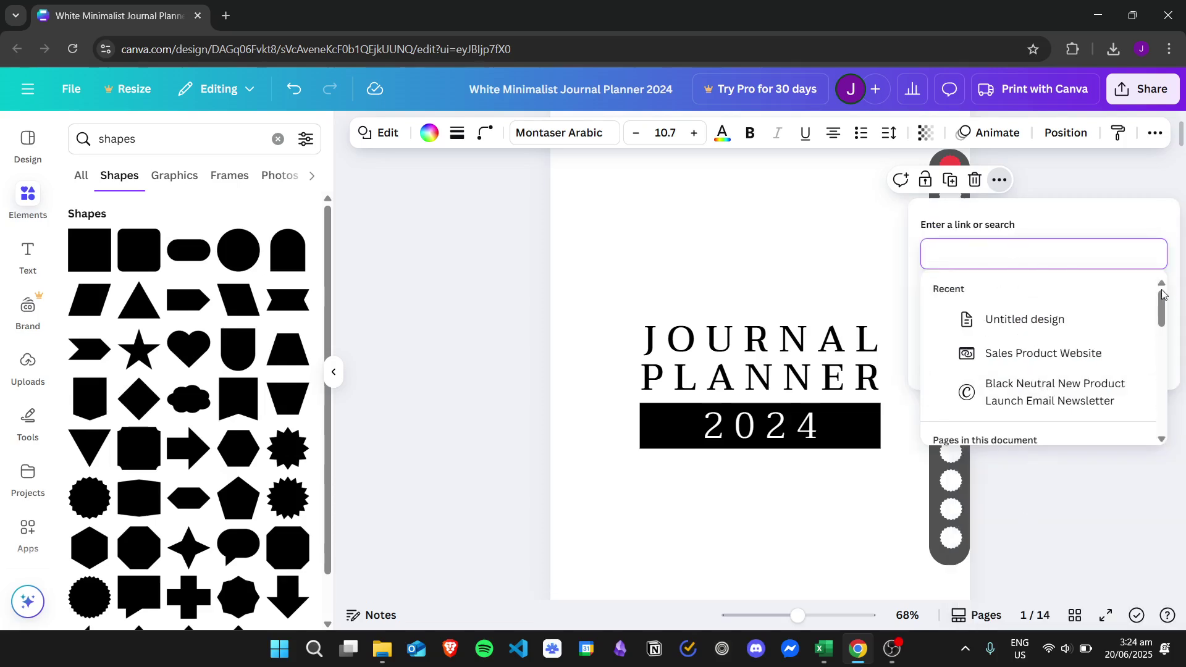
left_click_drag(1163, 294, 1154, 339)
left_click(1019, 358)
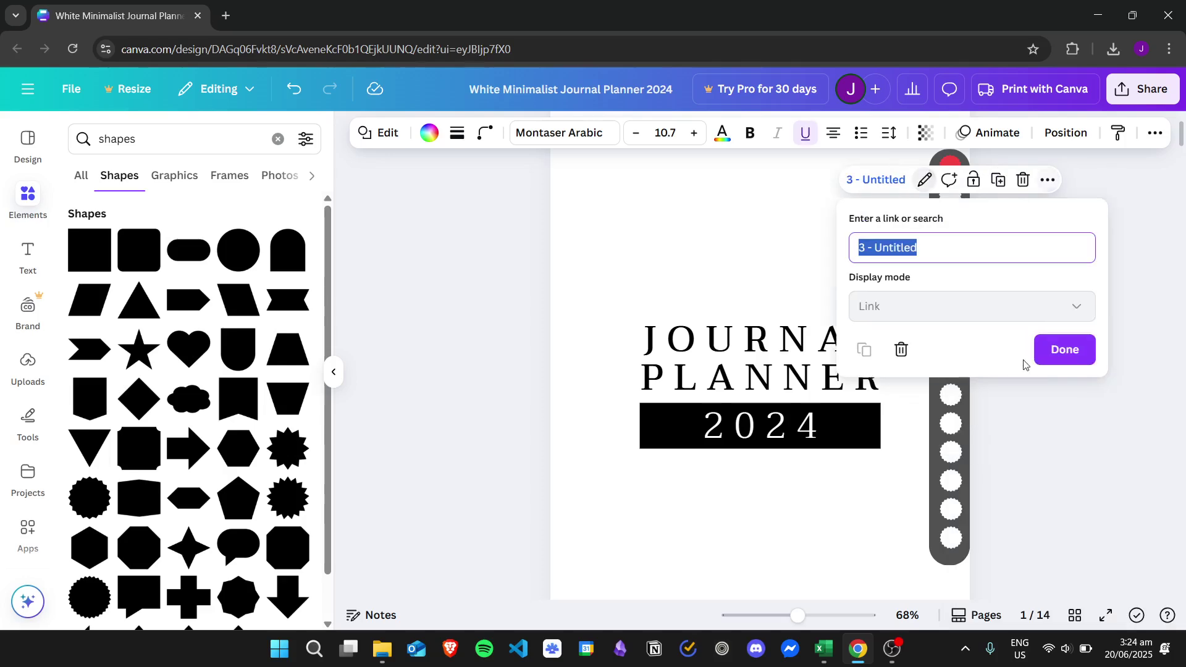
left_click(1058, 350)
left_click(1106, 360)
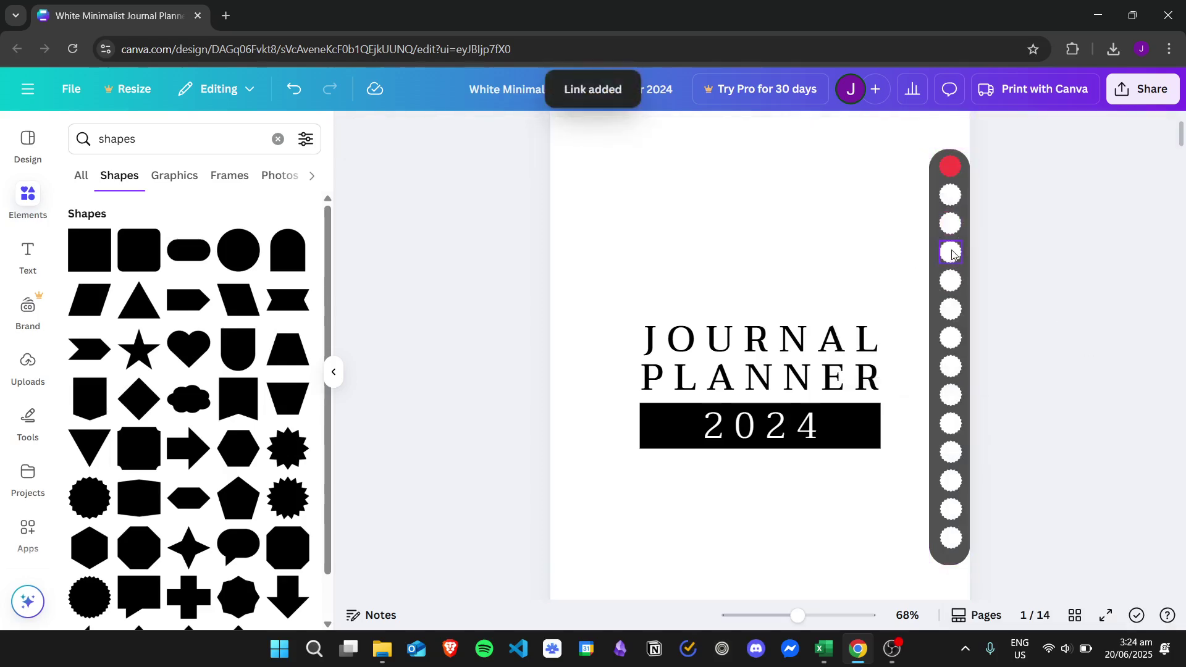
Link the fourth badge from the top of the strip to page 4 of the document
left_click(951, 253)
left_click(1000, 208)
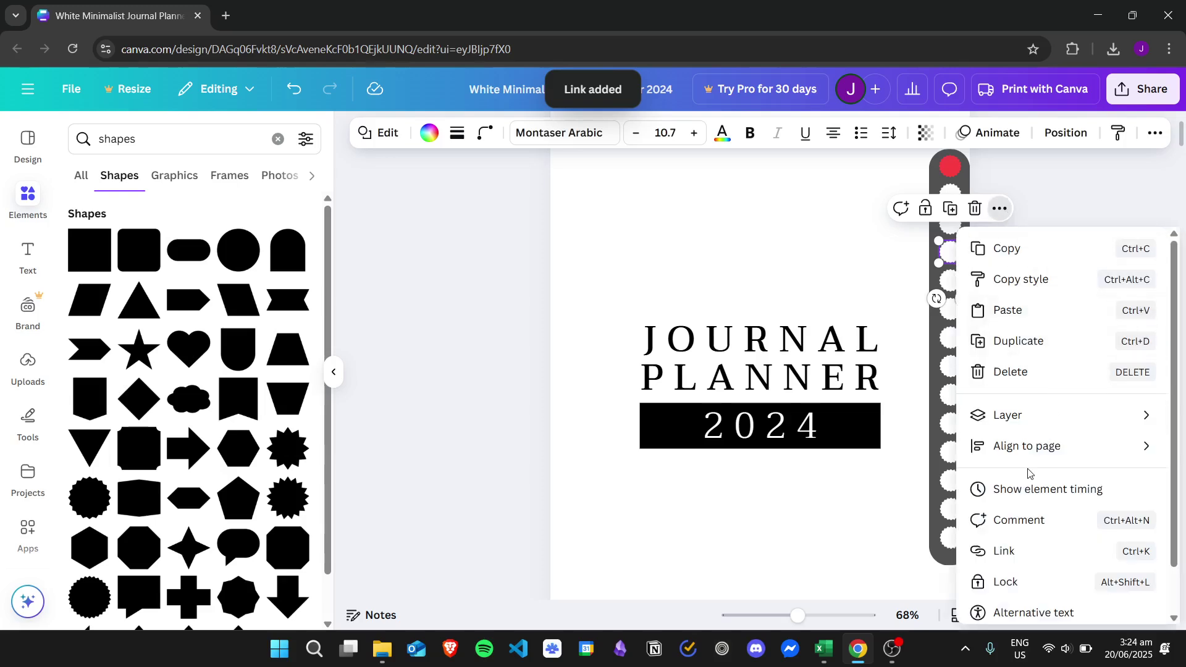
left_click(1040, 551)
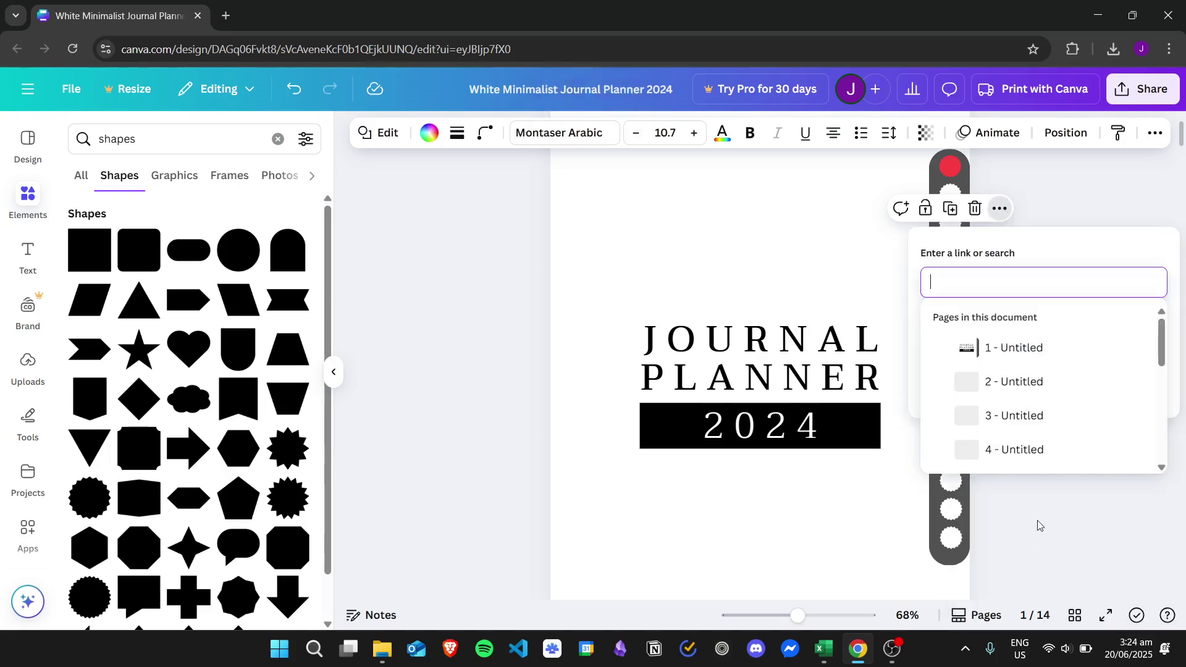
scroll(1093, 392, "down", 4)
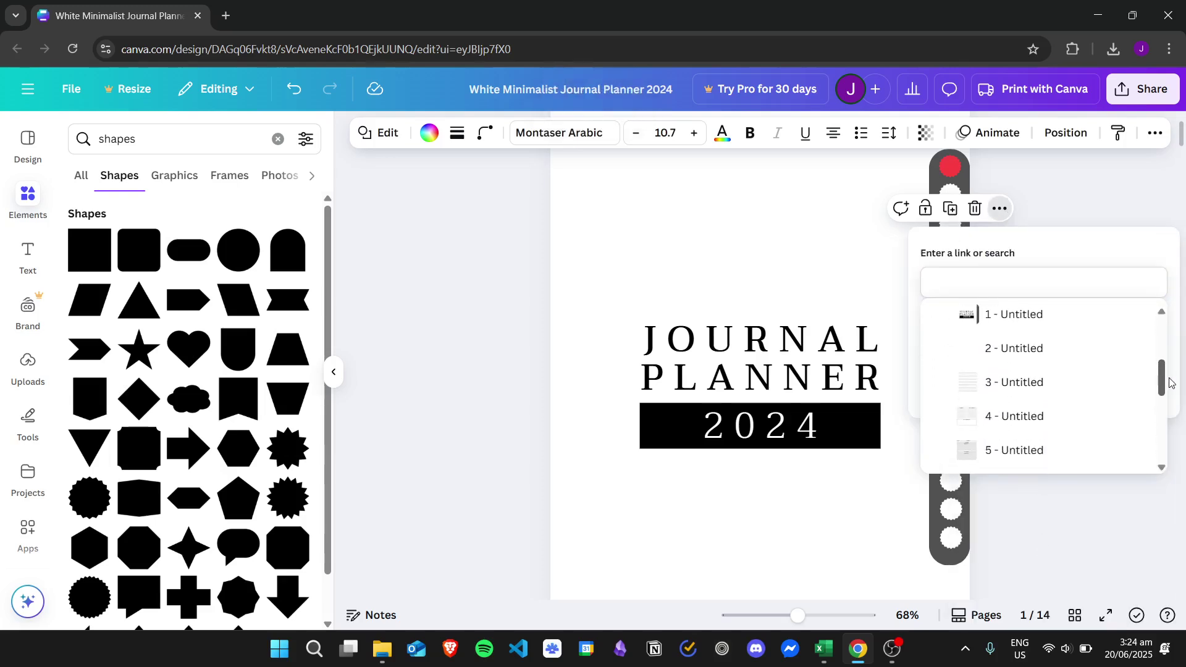
left_click(1093, 392)
left_click(1064, 376)
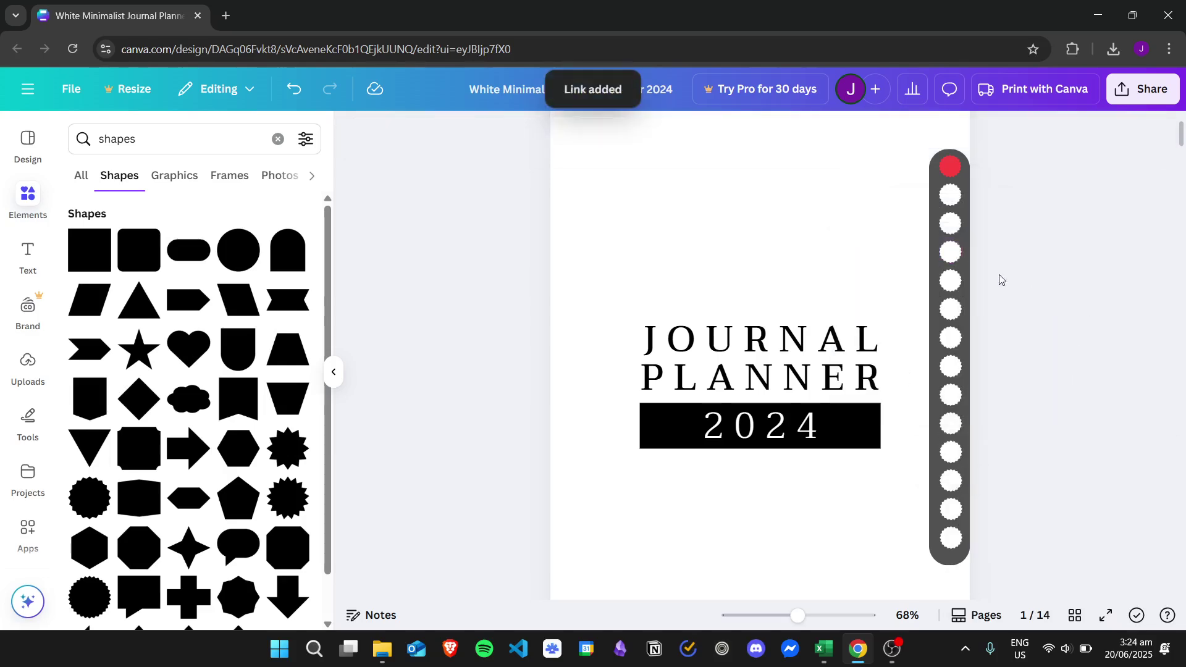
Link the fifth badge from the top of the strip to page 5 of the document
left_click(956, 284)
left_click(1008, 236)
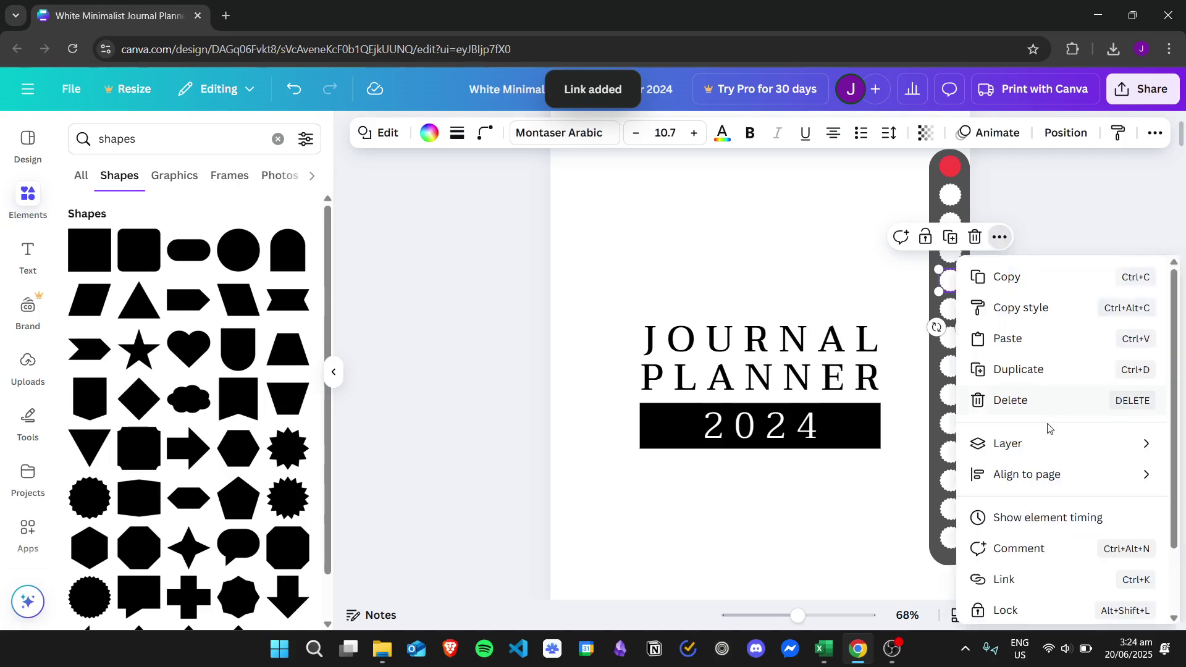
left_click(1036, 576)
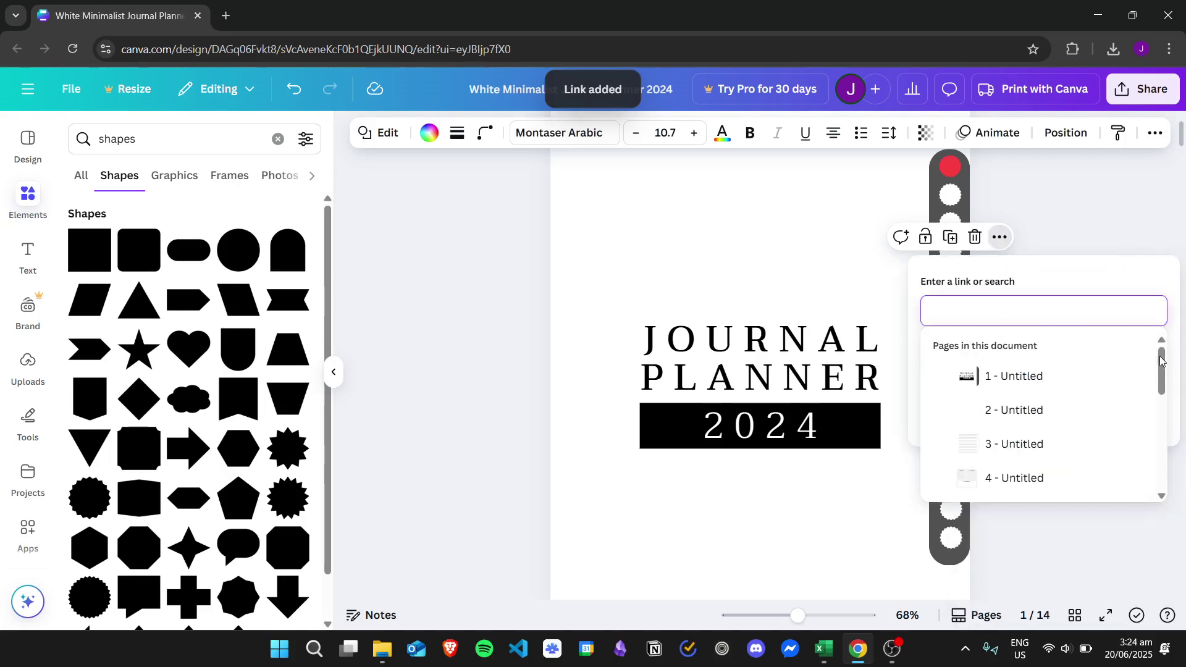
scroll(1160, 425, "down", 5)
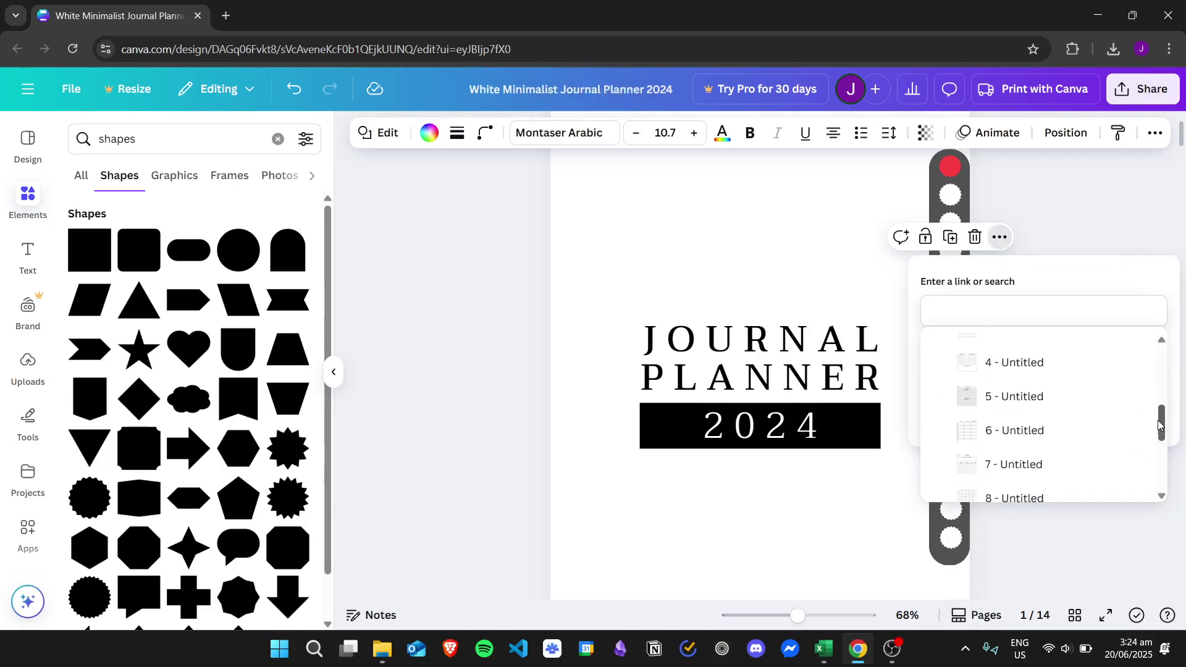
left_click(1038, 396)
left_click(1071, 405)
left_click(991, 309)
Link the sixth badge from the top of the strip to page 6 of the document
left_click(951, 310)
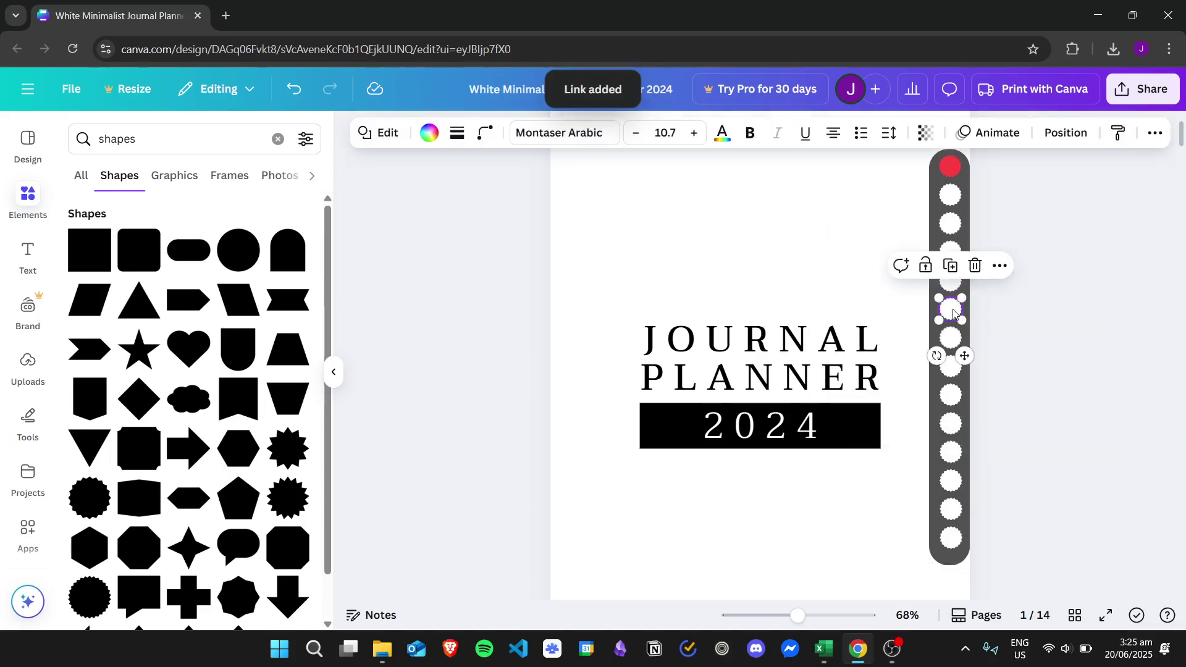
left_click(999, 266)
scroll(1098, 424, "down", 2)
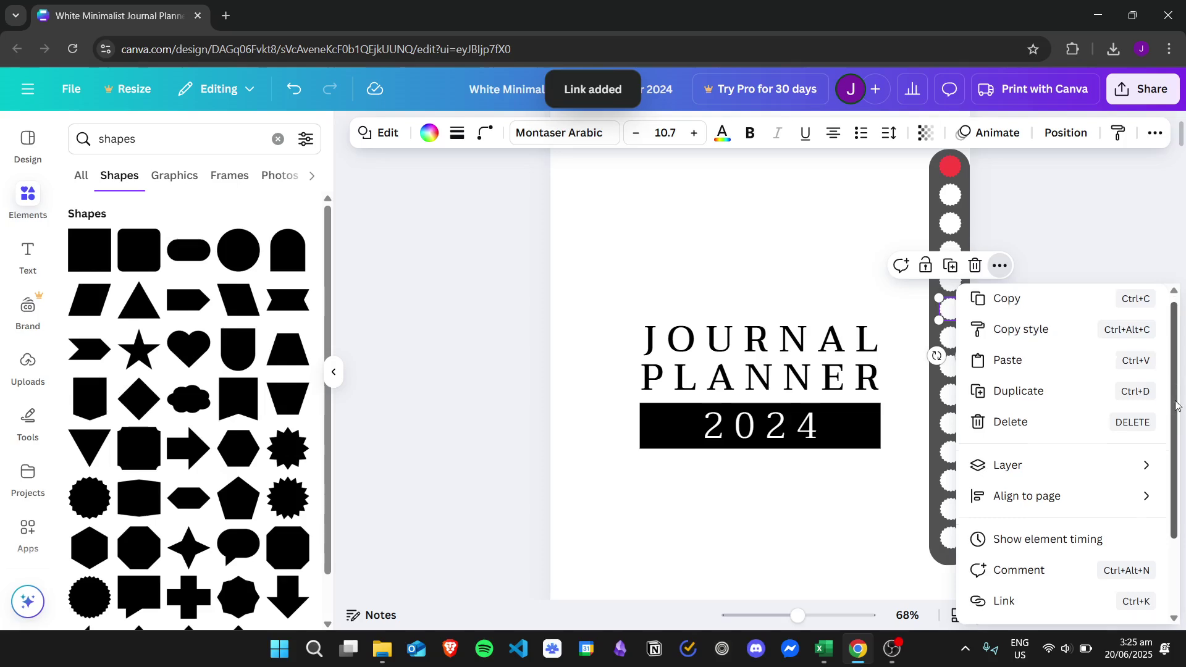
left_click(1041, 499)
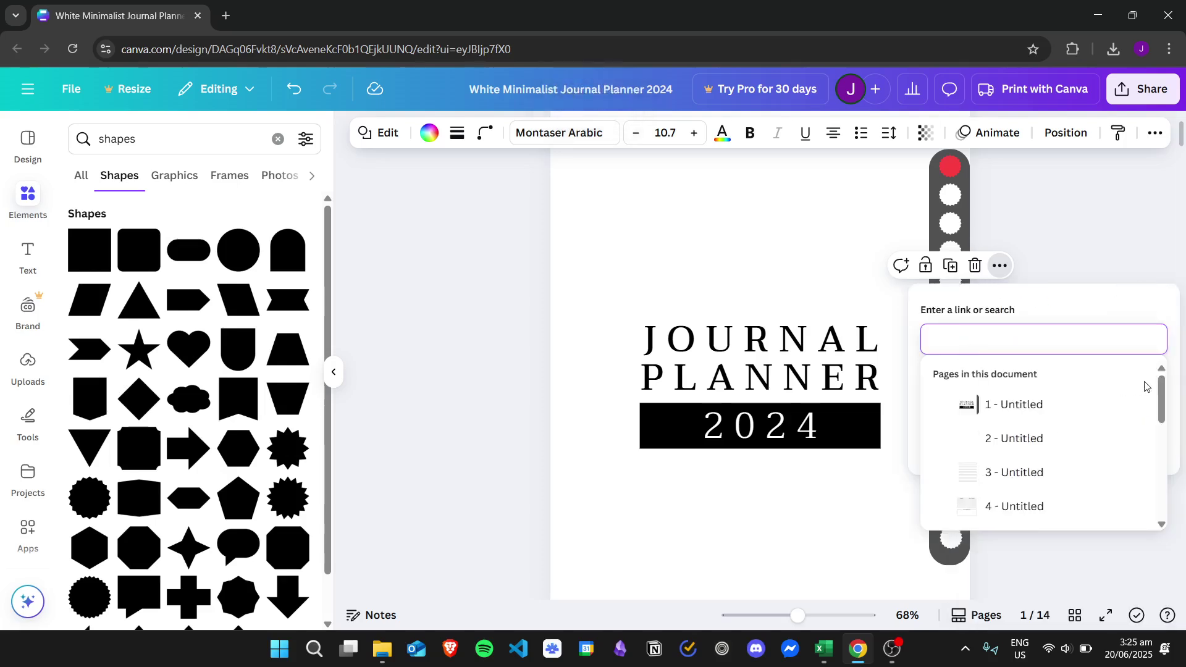
left_click_drag(1156, 395, 1161, 469)
left_click(1041, 426)
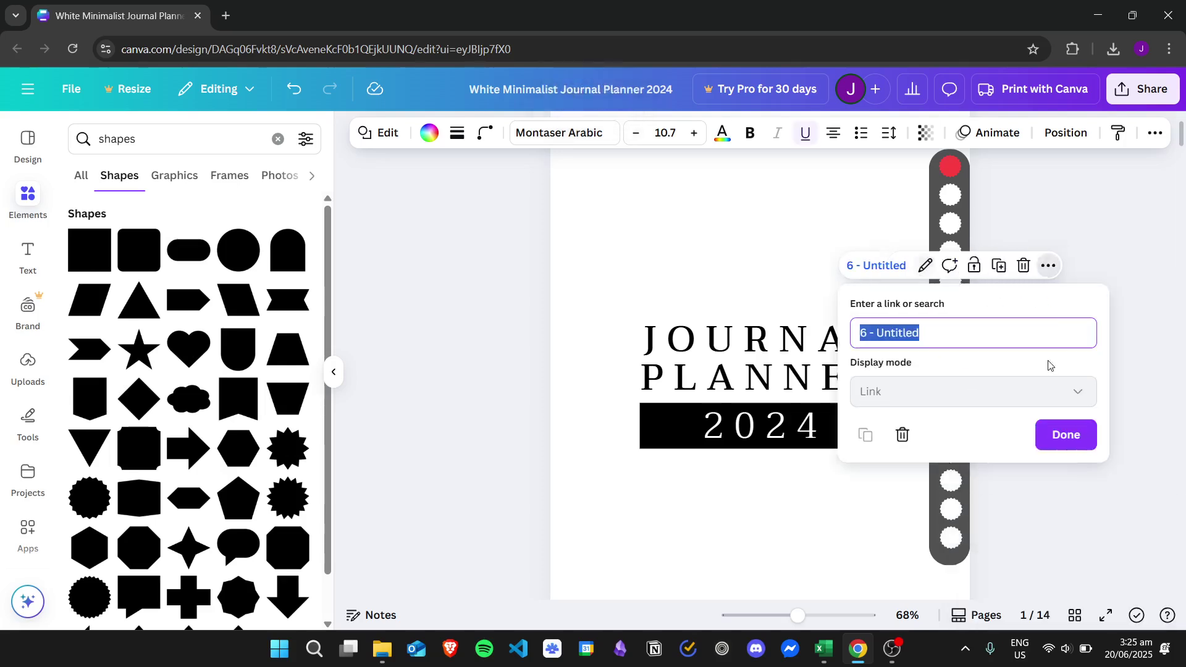
left_click(1063, 433)
Link the seventh badge from the top of the strip to page 7 of the document
left_click(951, 336)
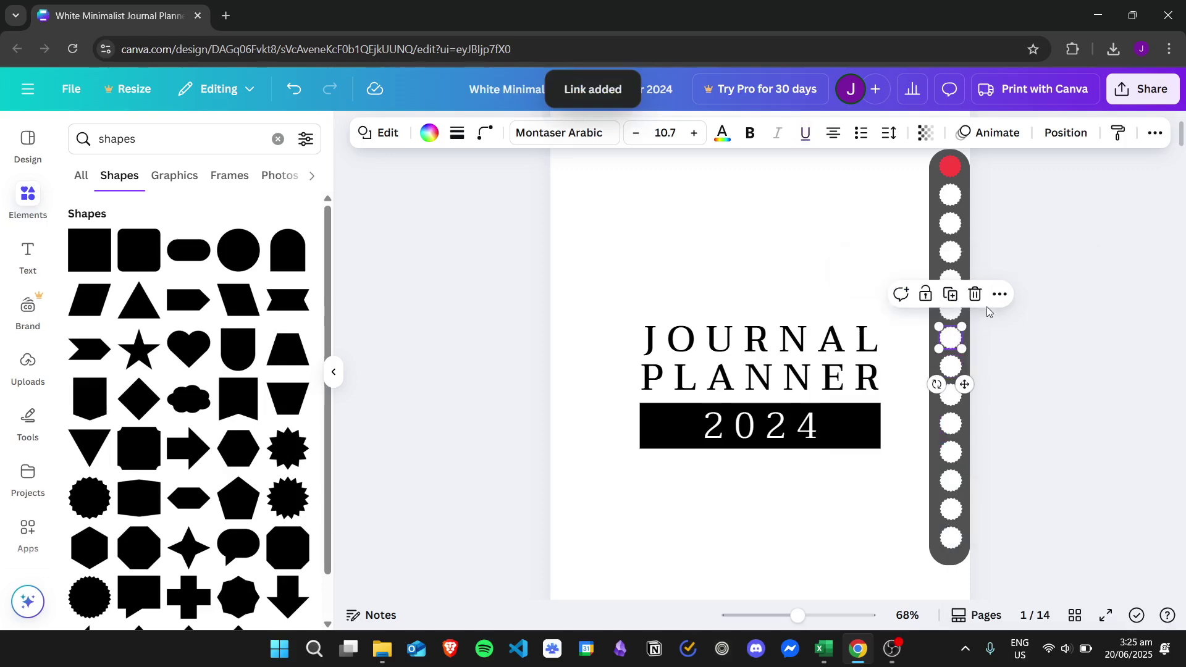
left_click(999, 294)
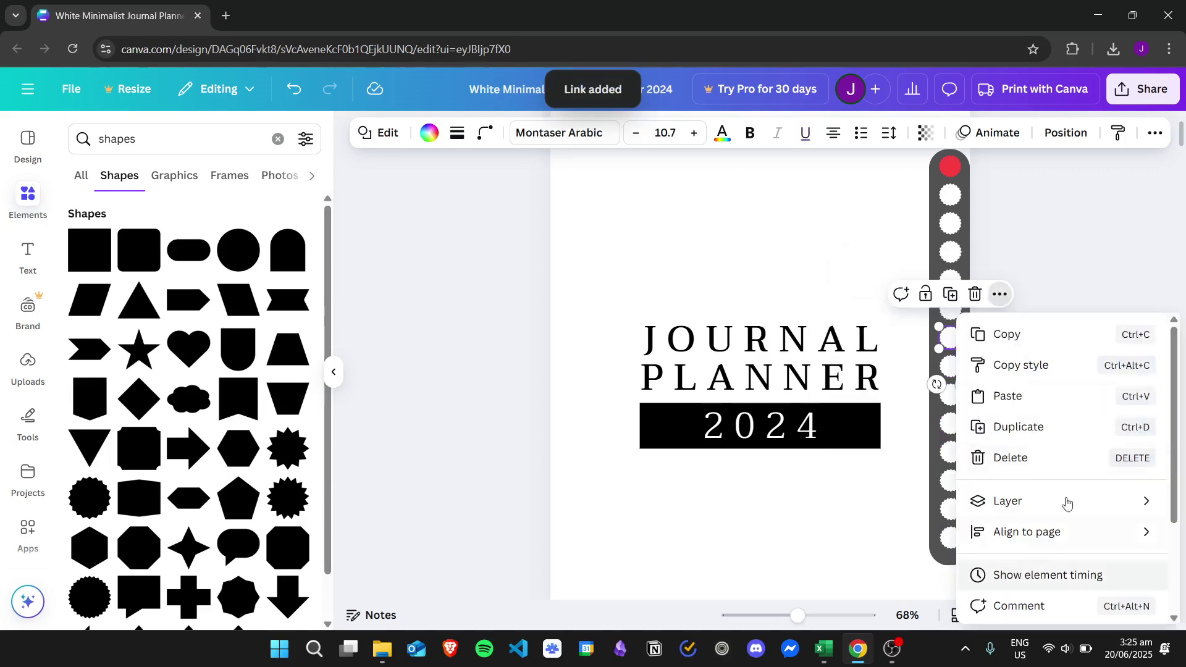
scroll(1050, 543, "down", 3)
left_click(1005, 530)
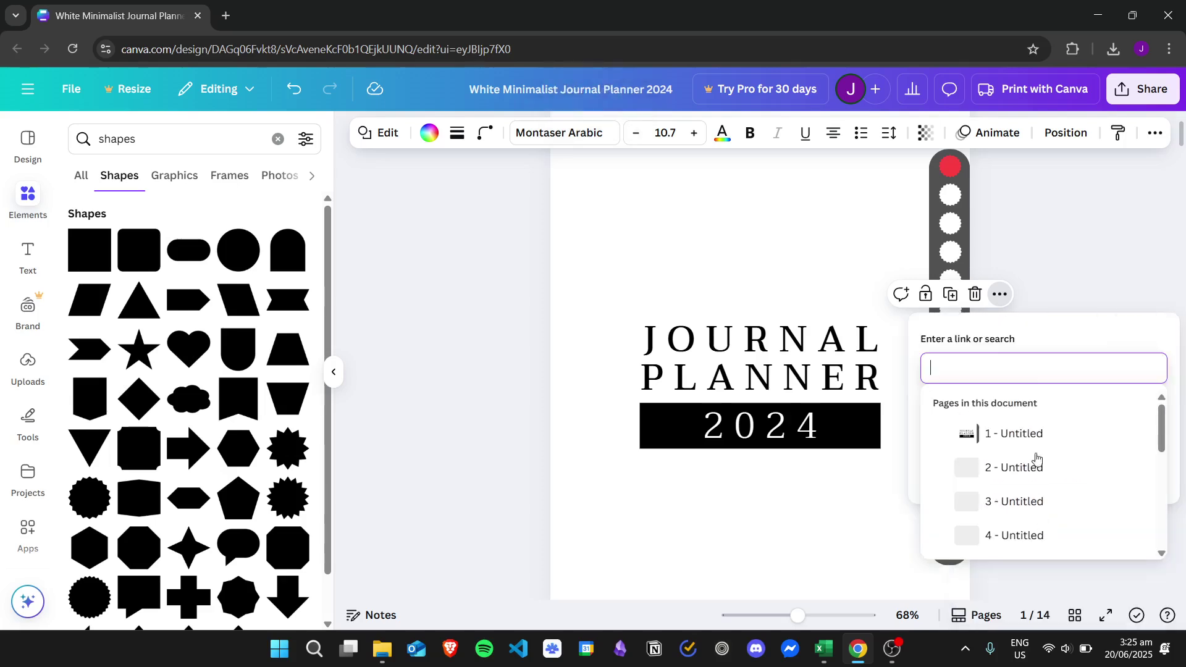
scroll(1044, 469, "down", 5)
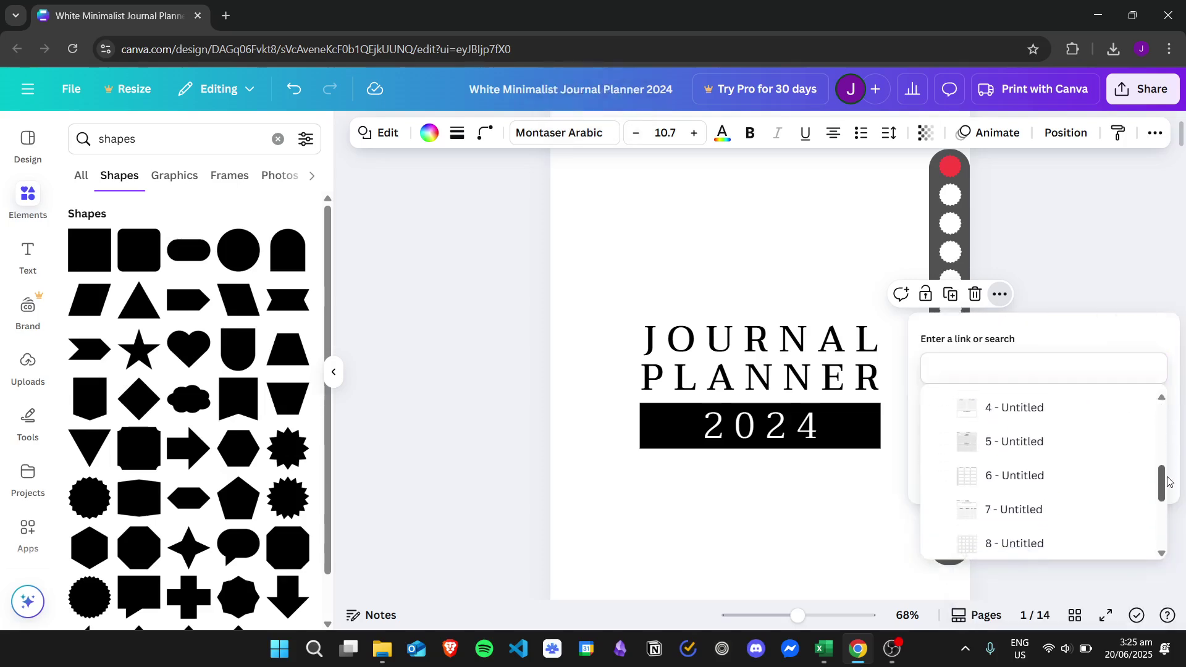
left_click(1048, 494)
left_click(1060, 463)
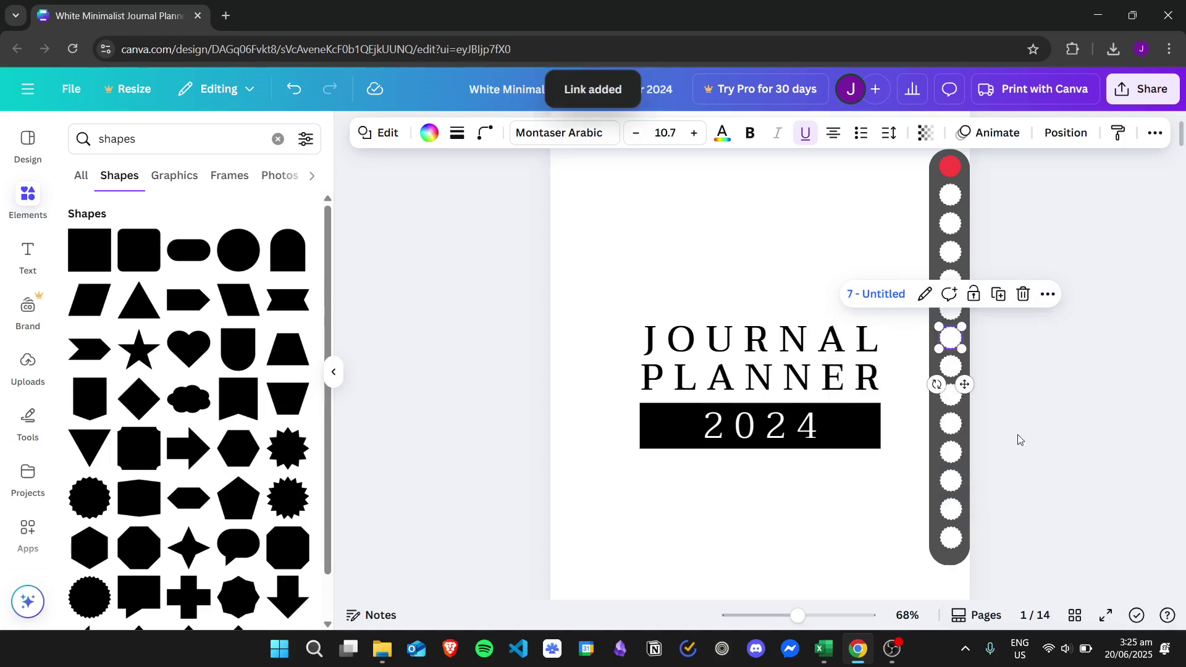
Link the eighth badge from the top of the strip to page 8 of the document
left_click(1000, 323)
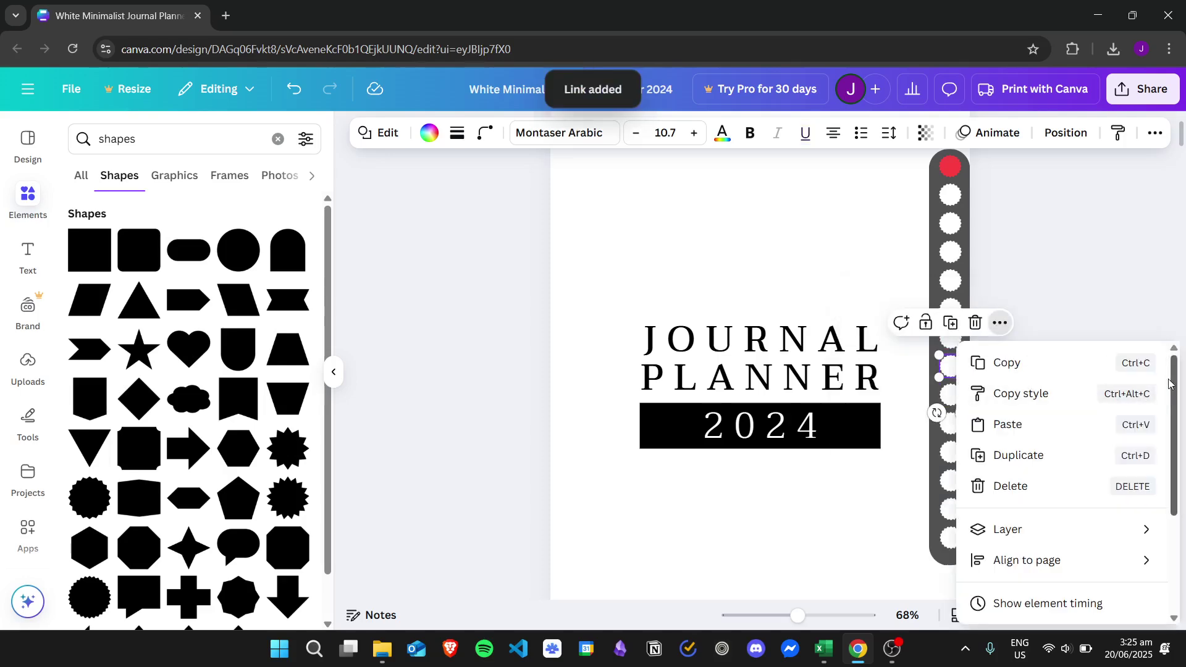
scroll(1112, 523, "down", 3)
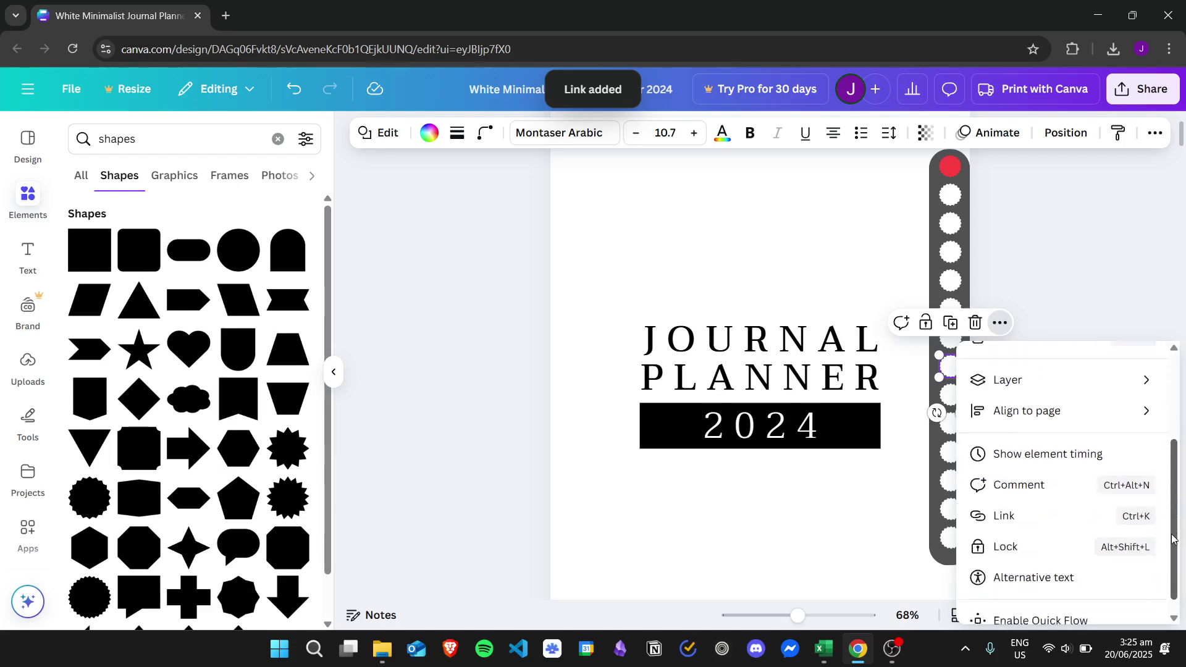
left_click(1066, 498)
scroll(1083, 518, "down", 5)
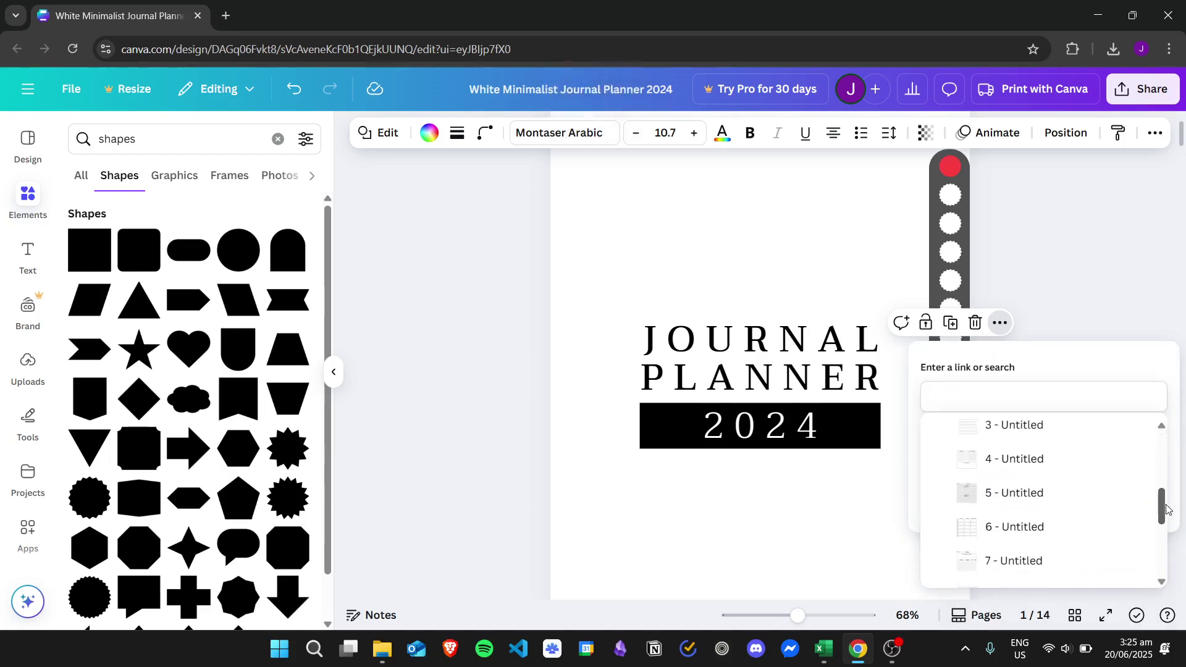
left_click(1053, 556)
left_click(1080, 494)
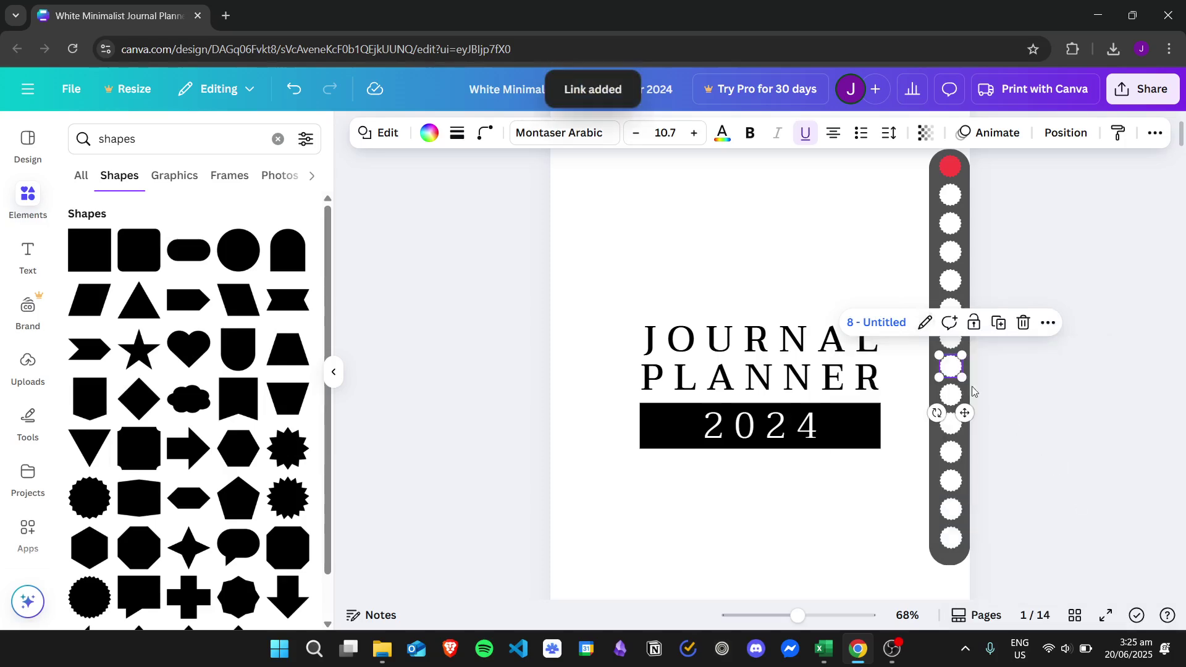
Link the ninth badge from the top of the strip to page 9 of the document
left_click(953, 396)
left_click(1000, 351)
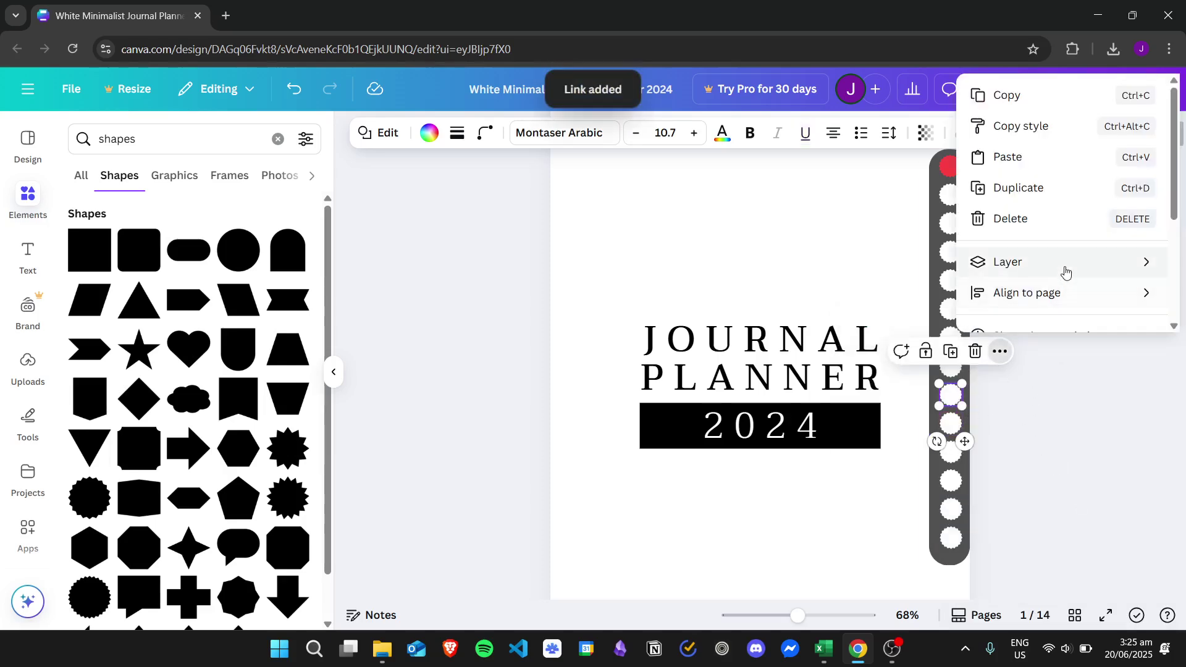
scroll(1044, 185, "down", 5)
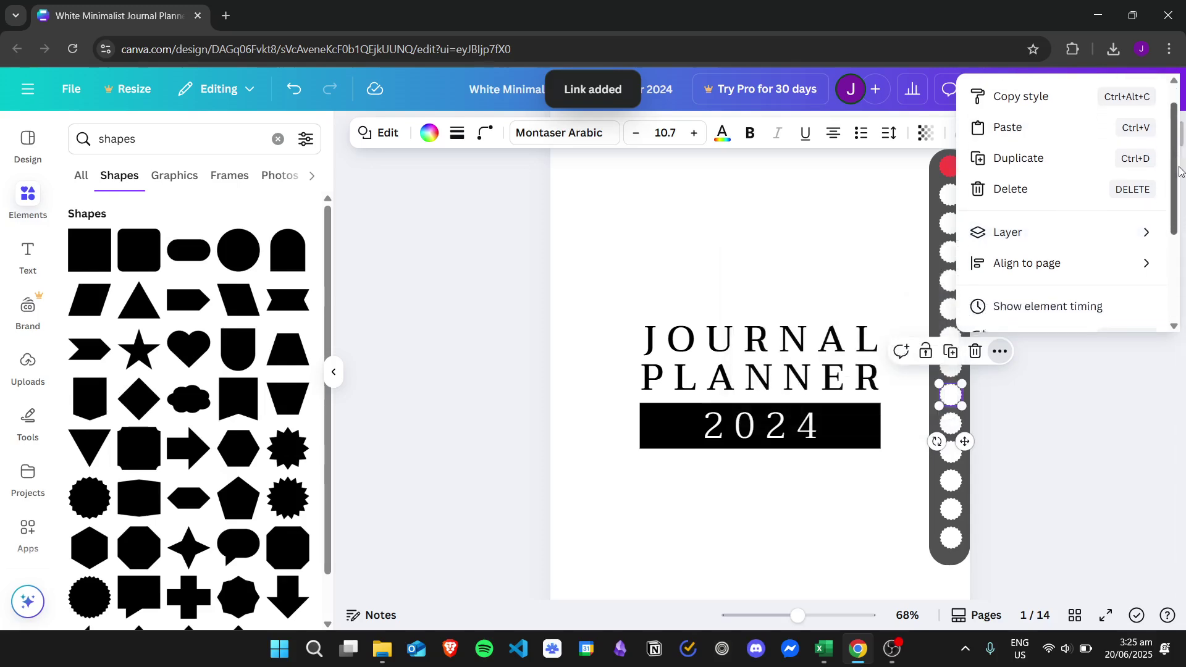
left_click(1055, 205)
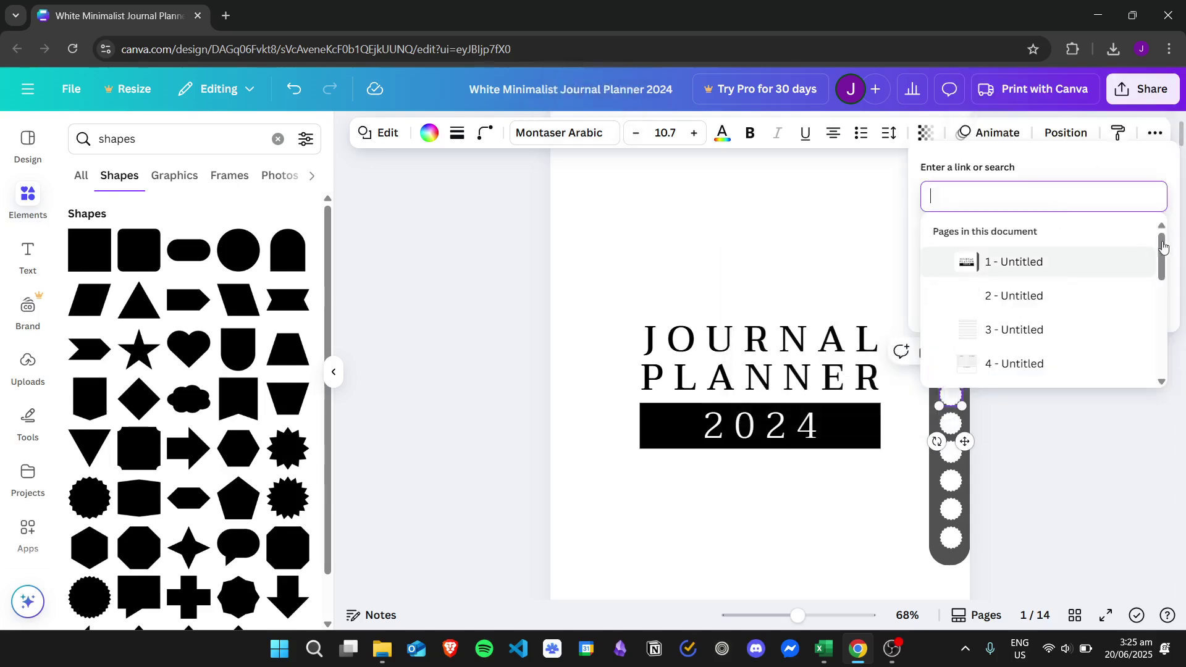
left_click_drag(1160, 246, 1166, 345)
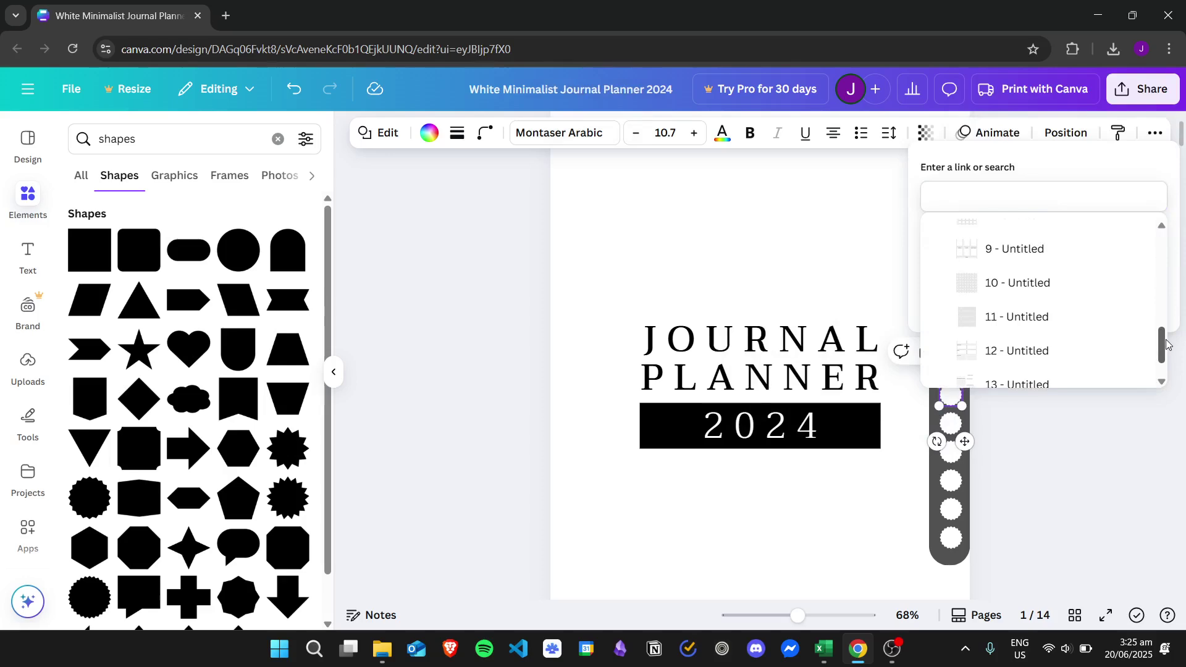
left_click(1074, 253)
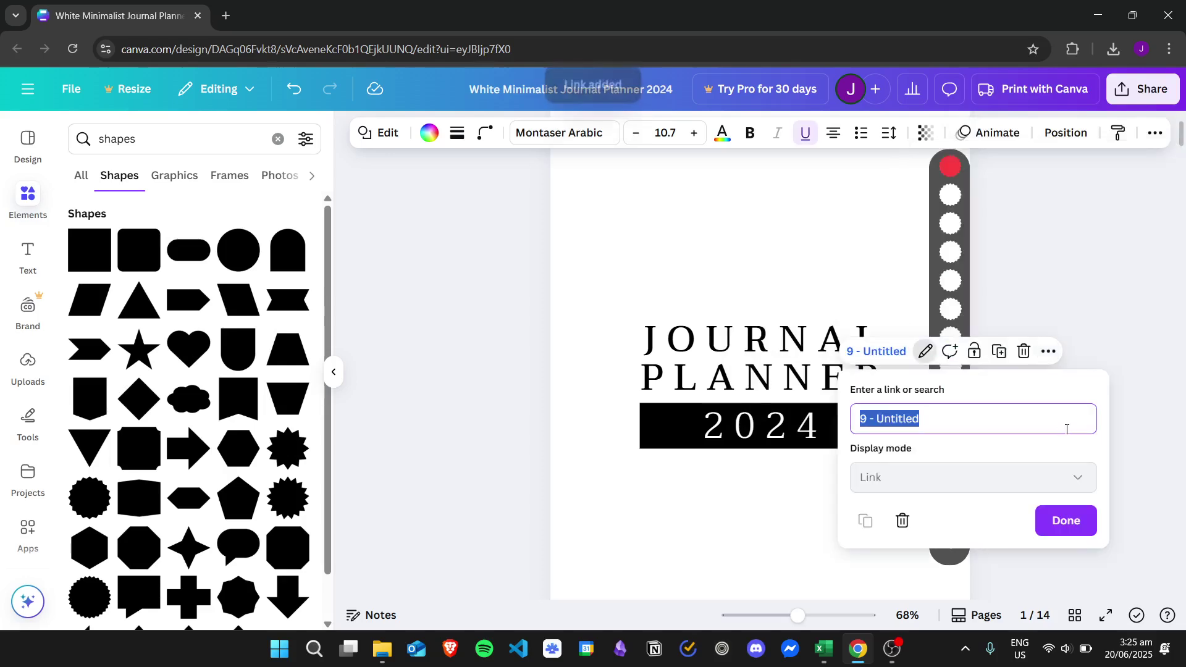
left_click(1063, 519)
Link the tenth badge from the top of the strip to page 10 of the document
left_click(953, 427)
left_click(997, 384)
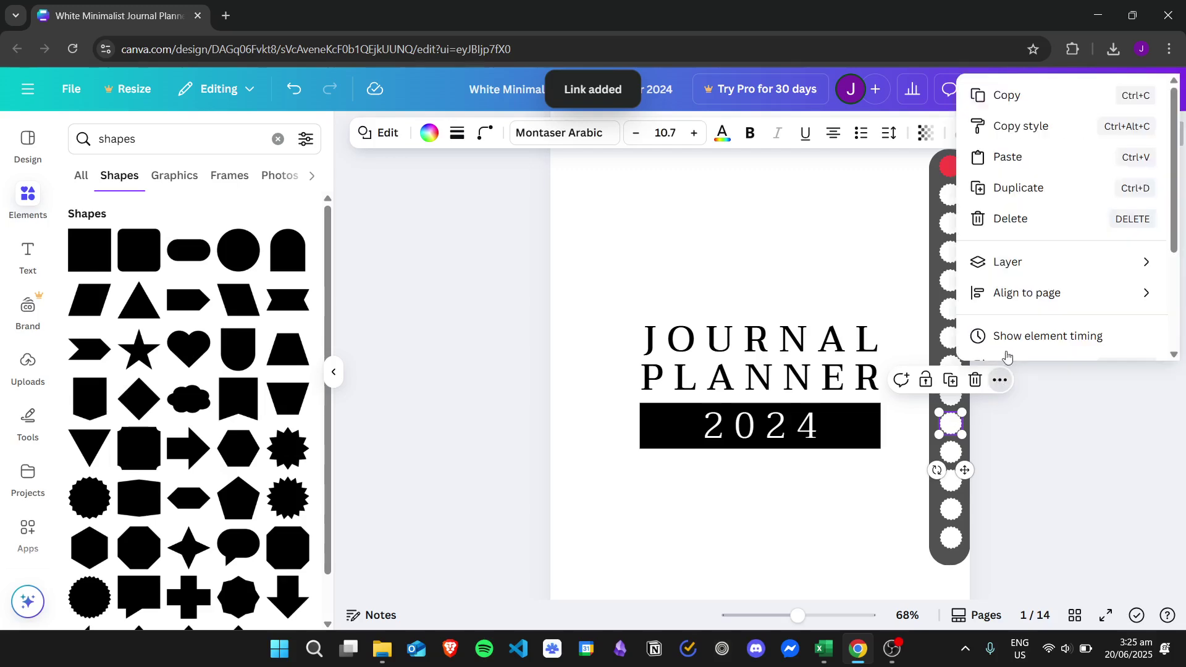
mouse_move(1077, 263)
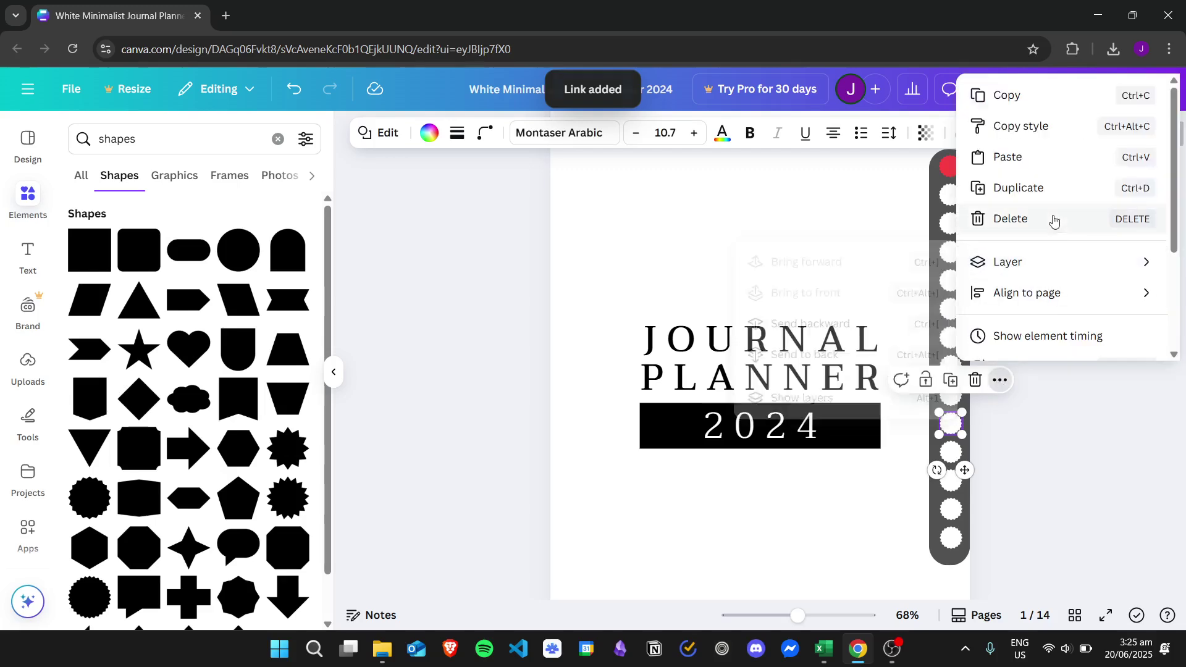
scroll(1050, 222, "down", 2)
left_click(1020, 318)
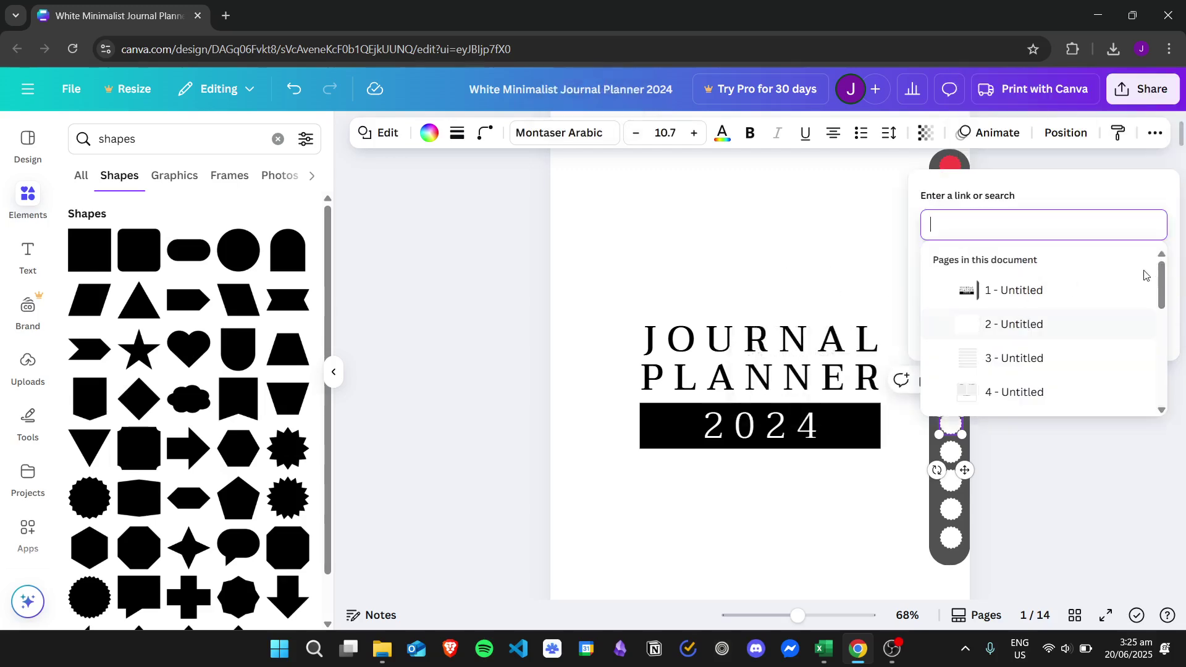
left_click_drag(1158, 270, 1163, 374)
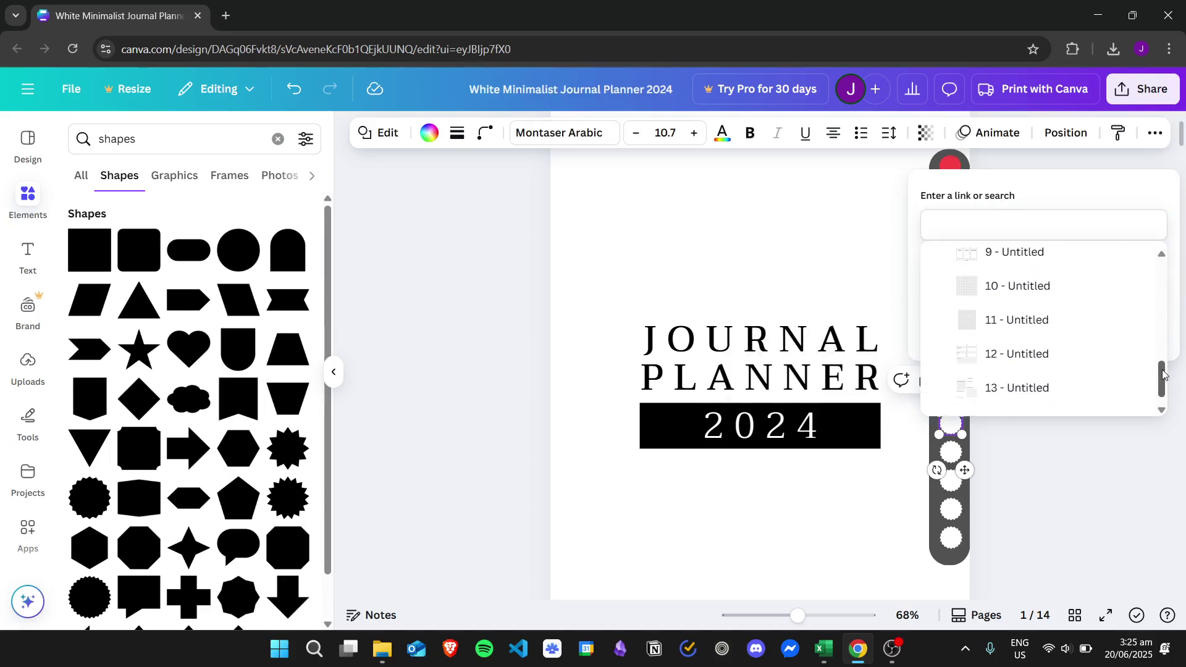
left_click(1044, 285)
left_click(1071, 548)
left_click(1075, 430)
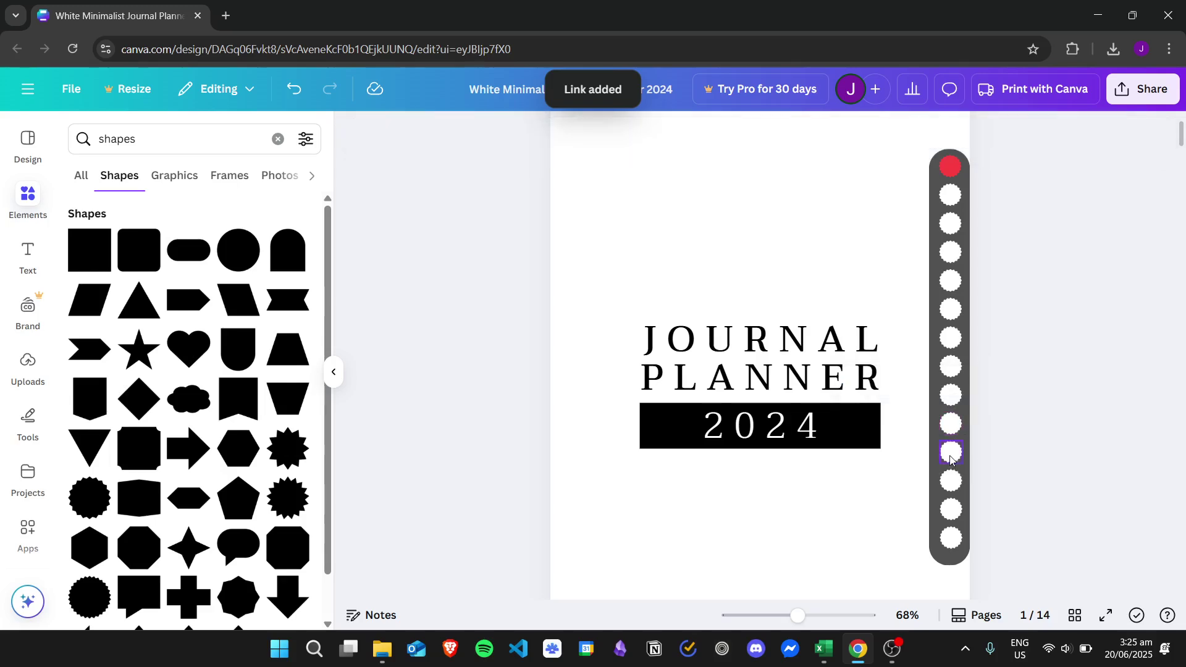
Link the eleventh badge from the top of the strip to page 11 of the document
left_click(951, 454)
left_click(1000, 408)
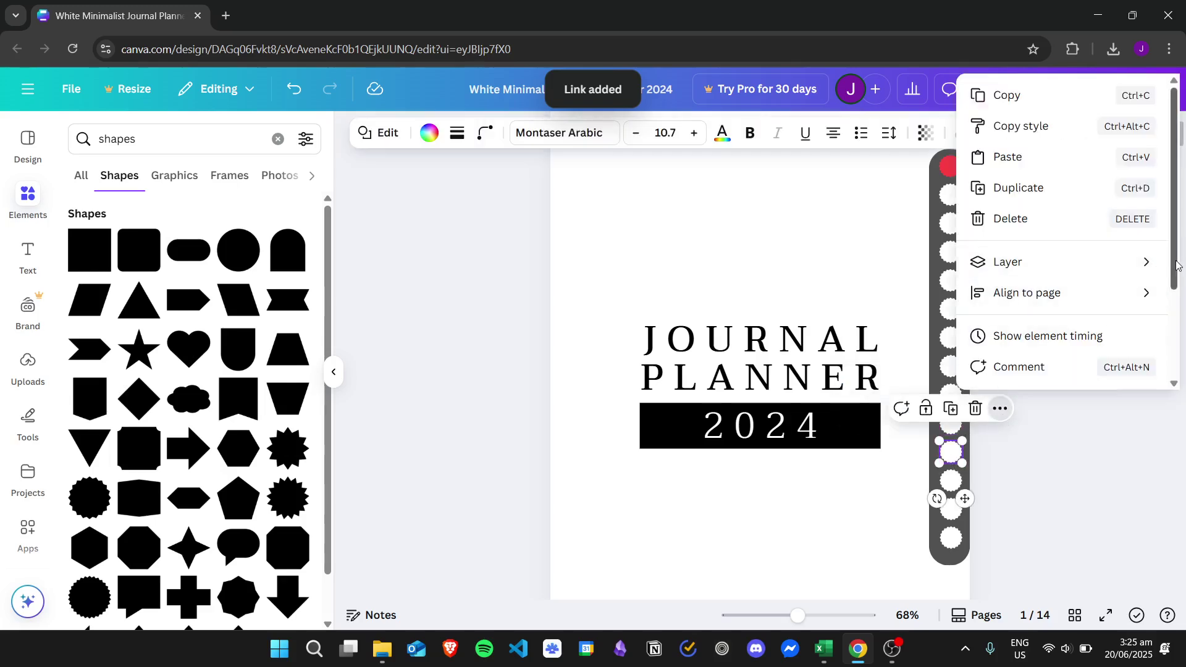
scroll(1050, 290, "down", 2)
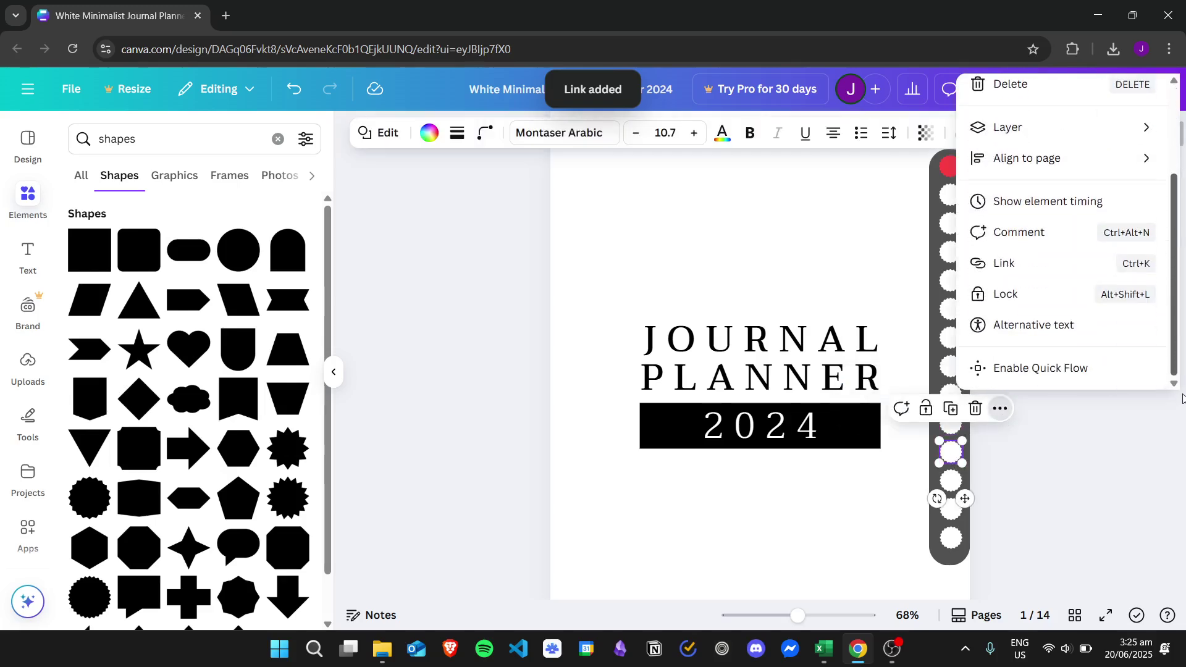
left_click(1048, 263)
left_click_drag(1157, 307, 1150, 441)
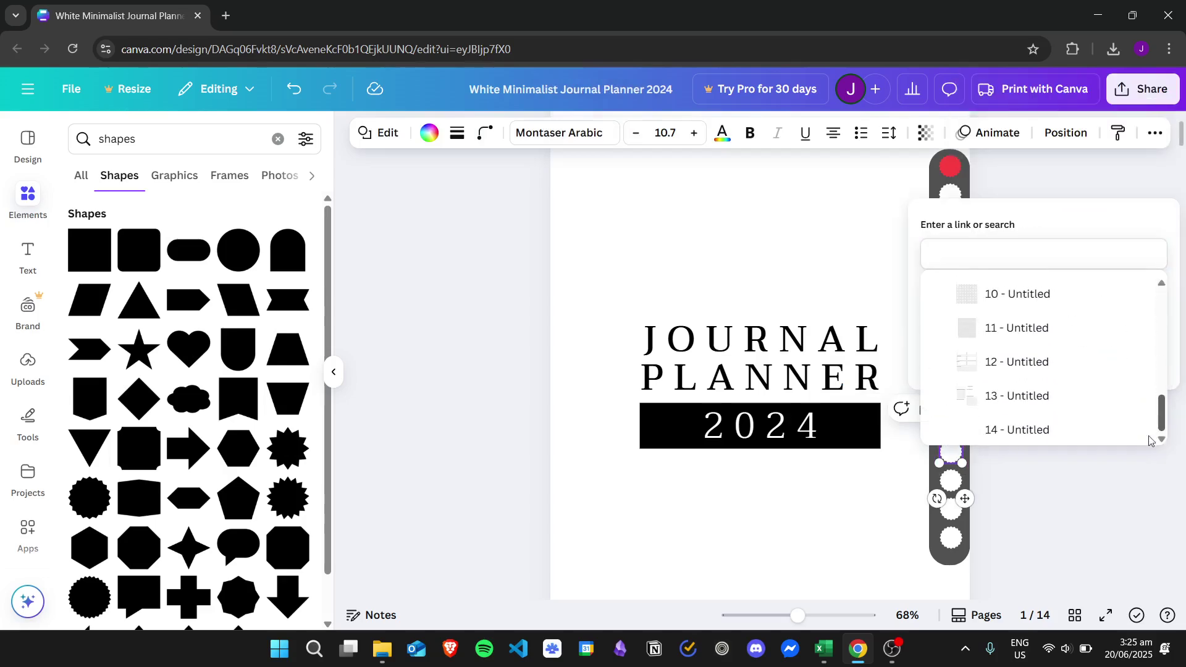
left_click(1056, 345)
left_click(1069, 577)
left_click(986, 467)
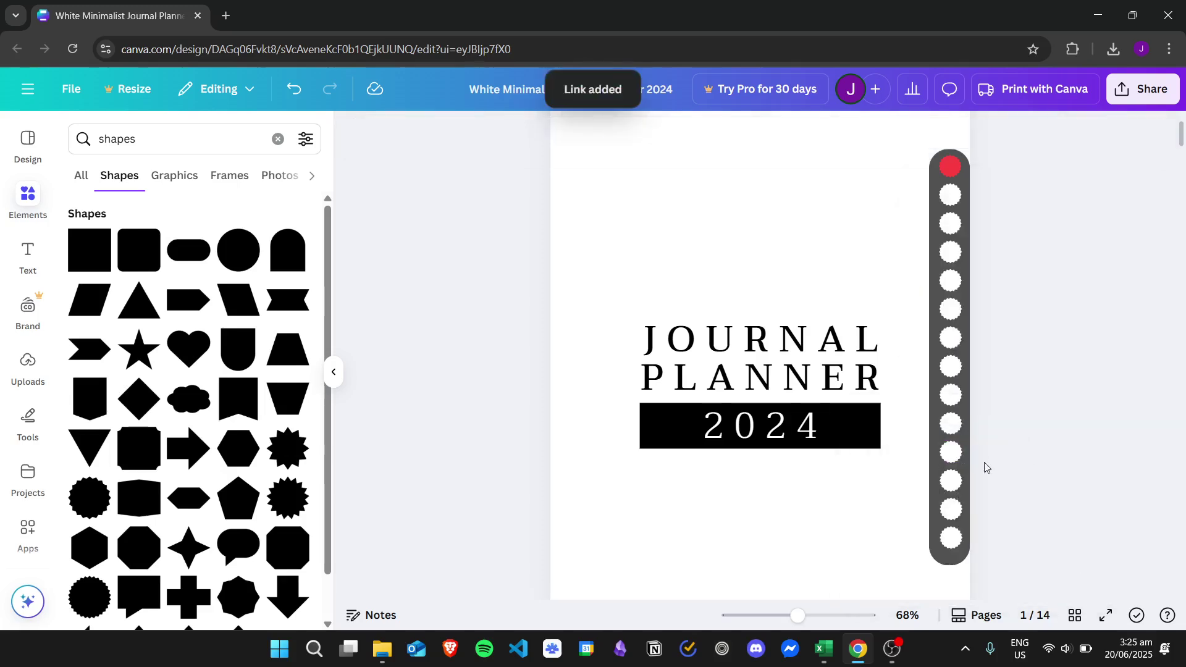
Link the twelfth badge from the top of the strip to page 12 of the document
left_click(959, 480)
left_click(1000, 437)
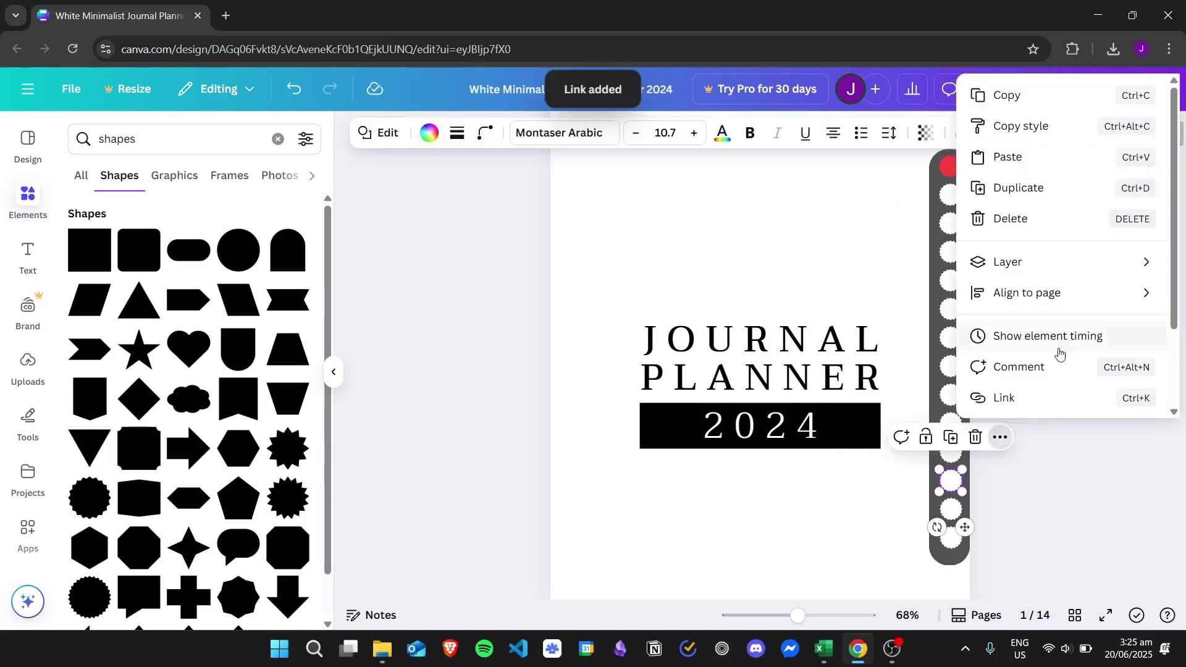
left_click(1048, 398)
scroll(1063, 415, "down", 7)
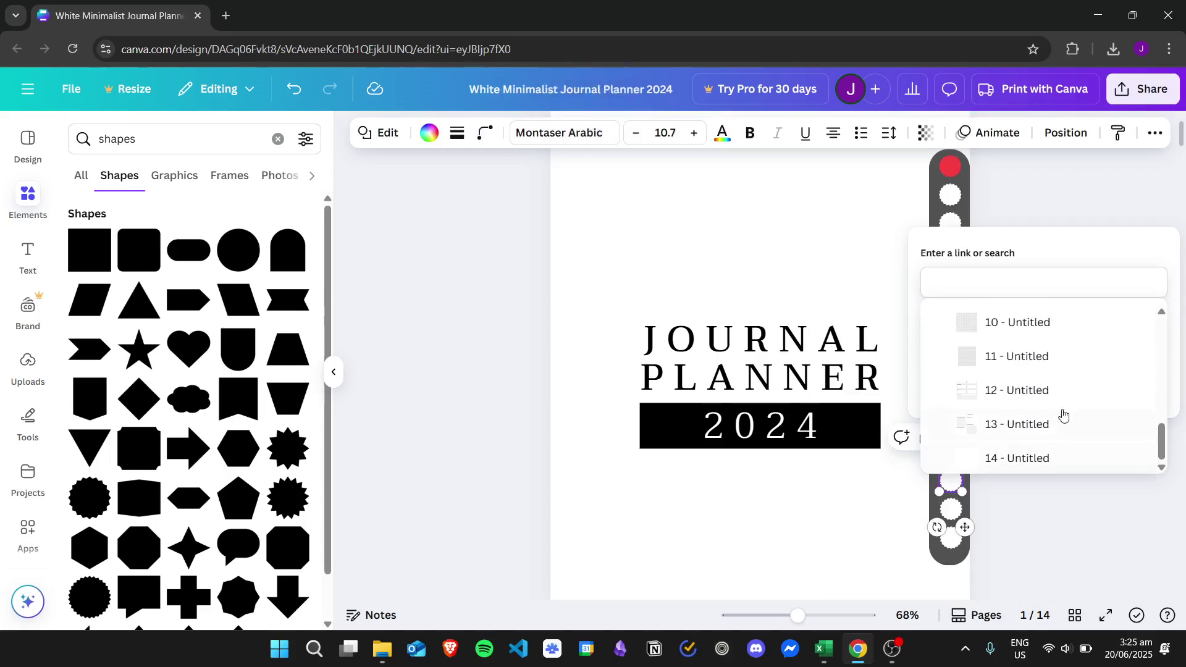
left_click(1060, 390)
left_click(1070, 389)
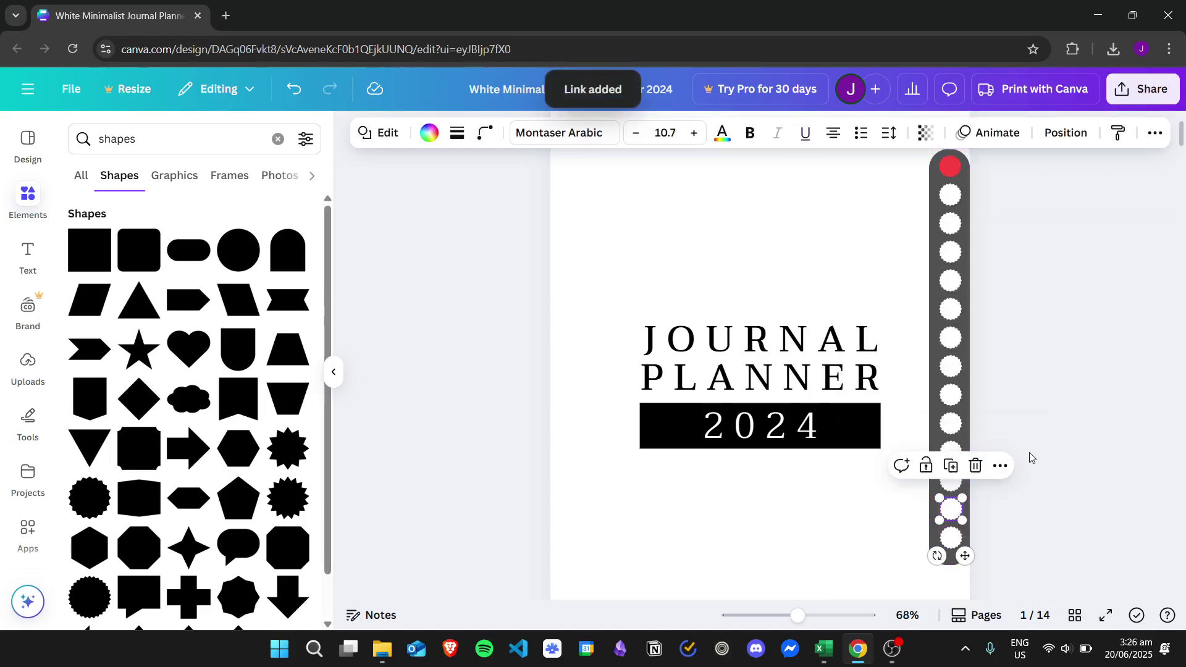
Link the thirteenth badge from the top of the strip to page 13 of the document
left_click(1000, 465)
left_click(1032, 398)
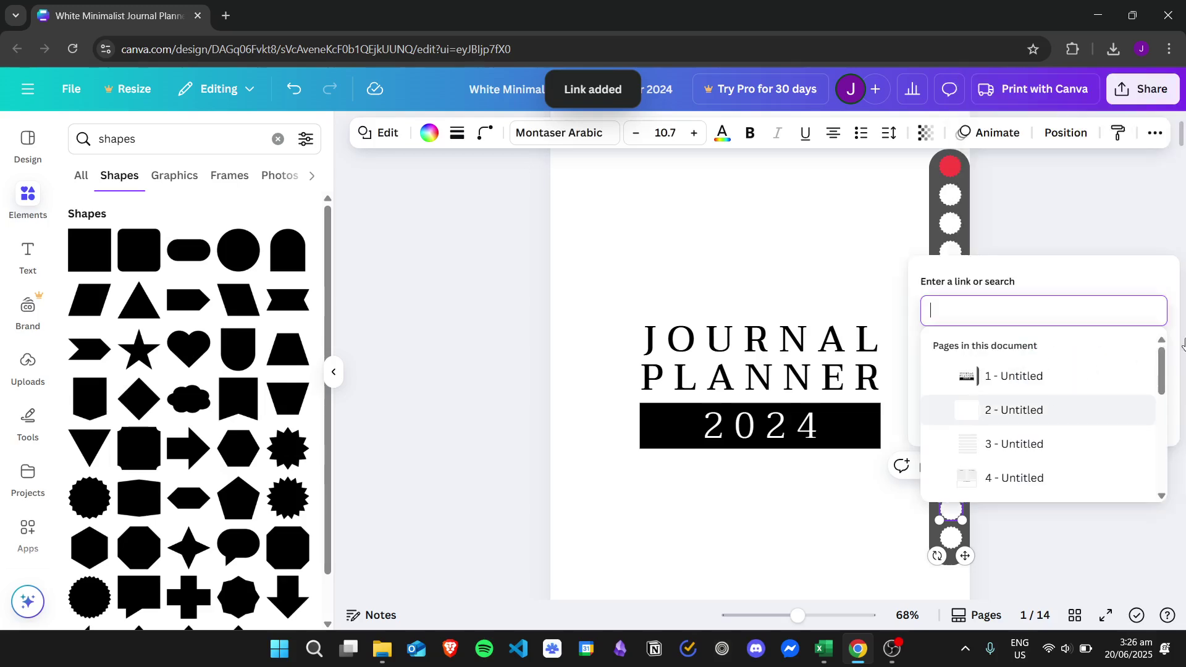
scroll(1050, 433, "down", 7)
left_click(1044, 451)
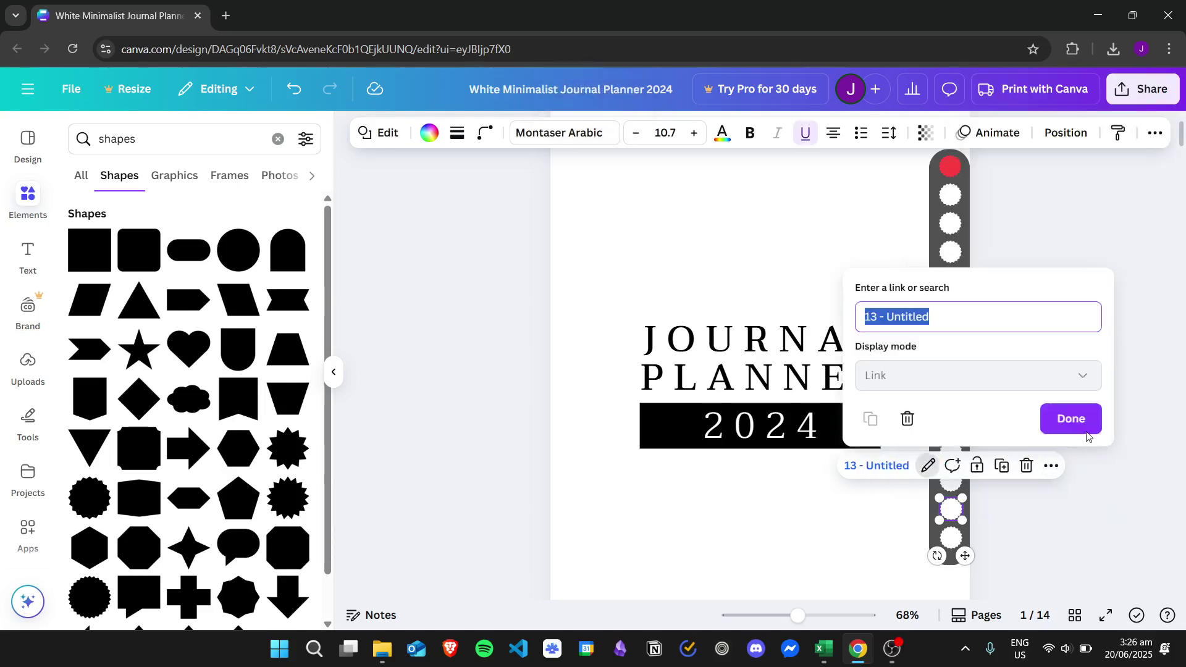
left_click(1072, 420)
Link the fourteenth badge, the lowest one in the strip, to page 14 of the document
left_click(948, 542)
left_click(1000, 494)
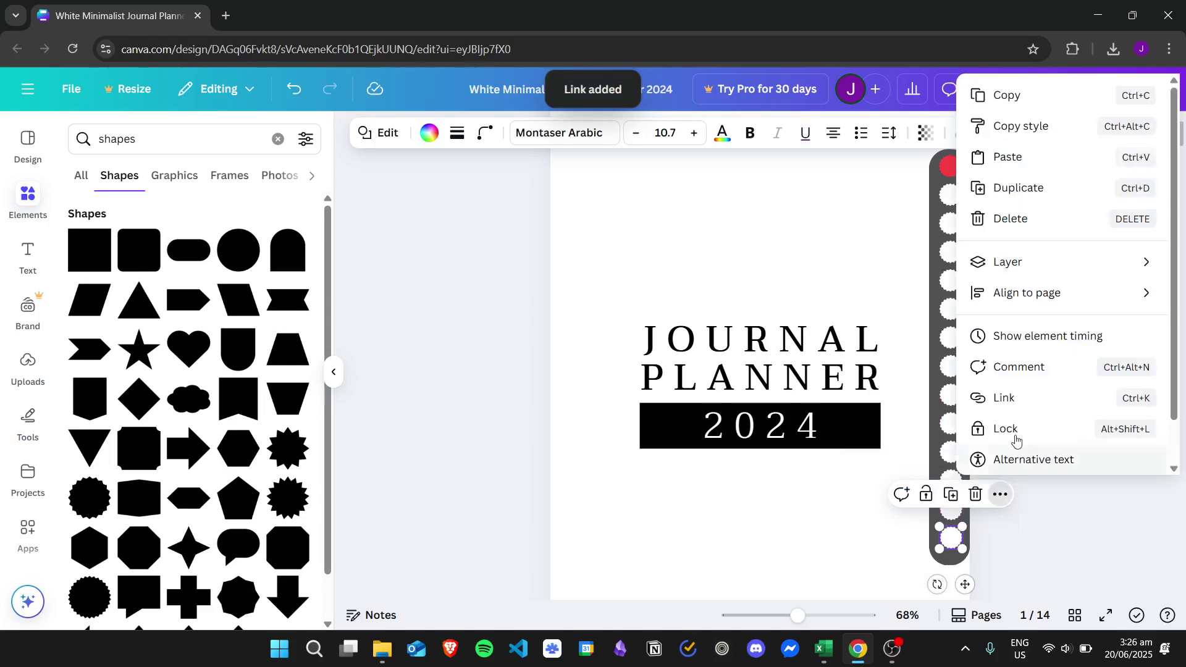
left_click(1060, 404)
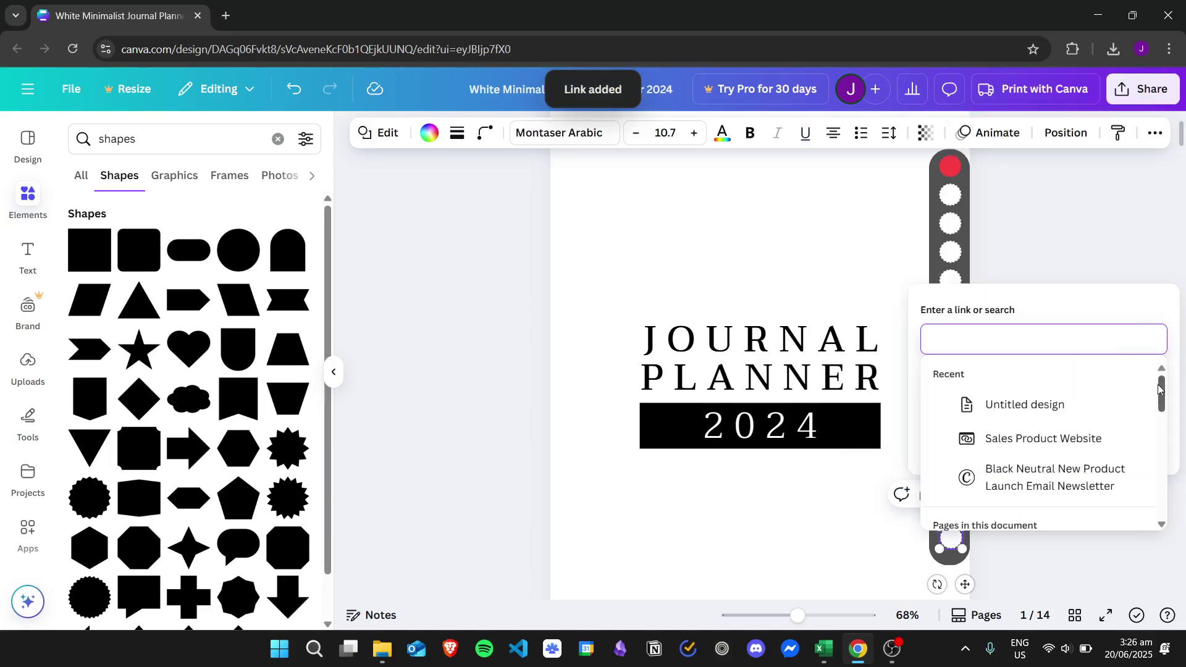
scroll(1085, 482, "down", 10)
left_click(1085, 520)
left_click(1089, 449)
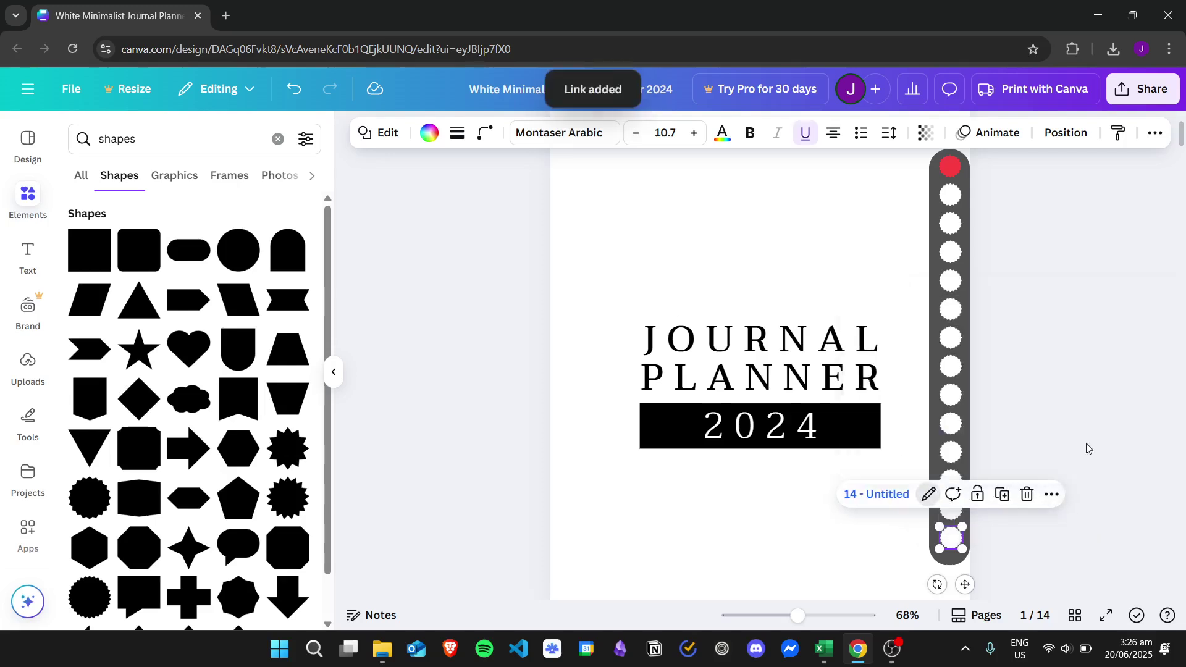
Link the red badge at the top of the strip to page 1 of the document
left_click(951, 174)
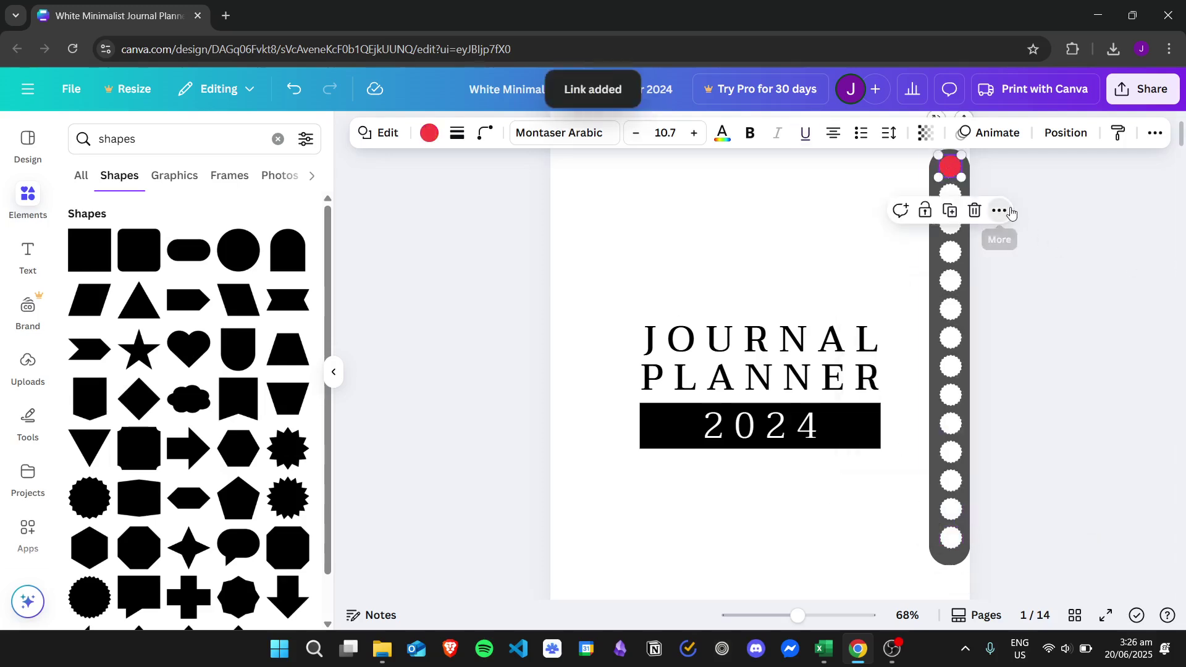
left_click(1011, 213)
left_click(1025, 553)
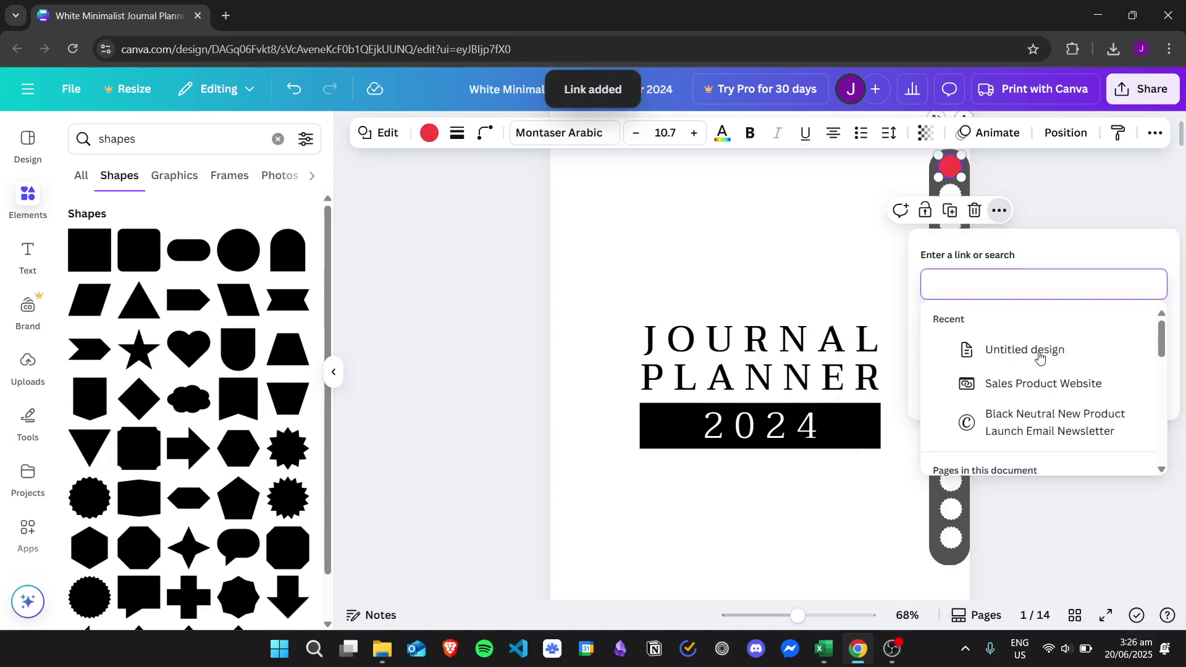
left_click(1038, 346)
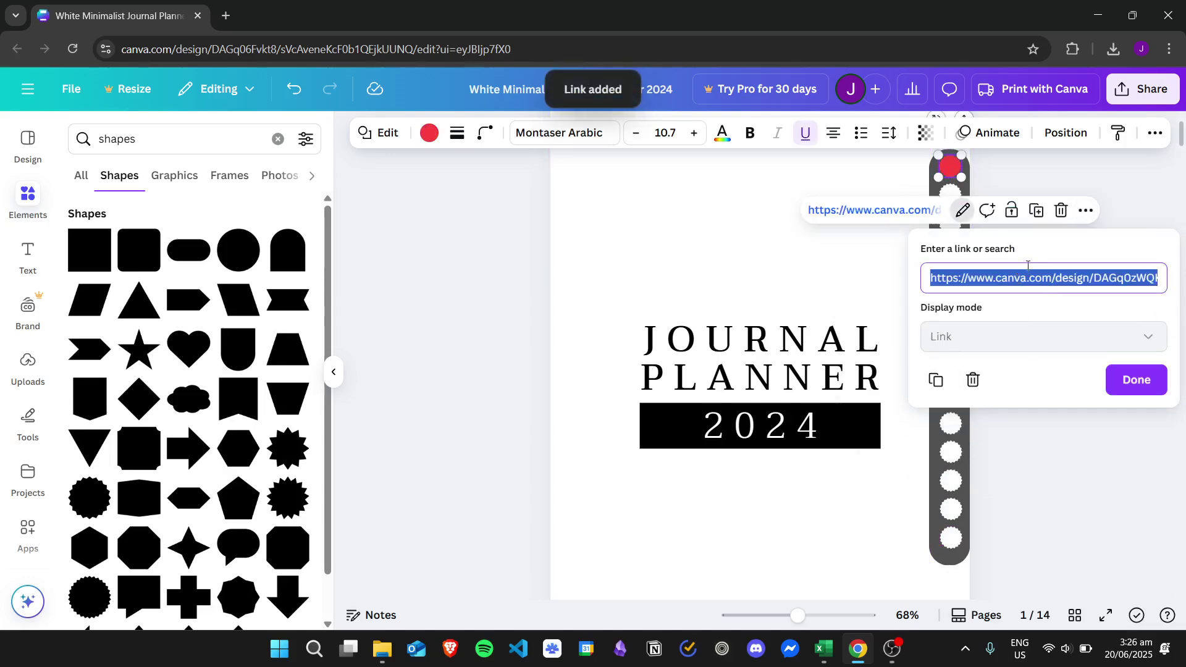
key("BackSpace")
scroll(1046, 350, "down", 3)
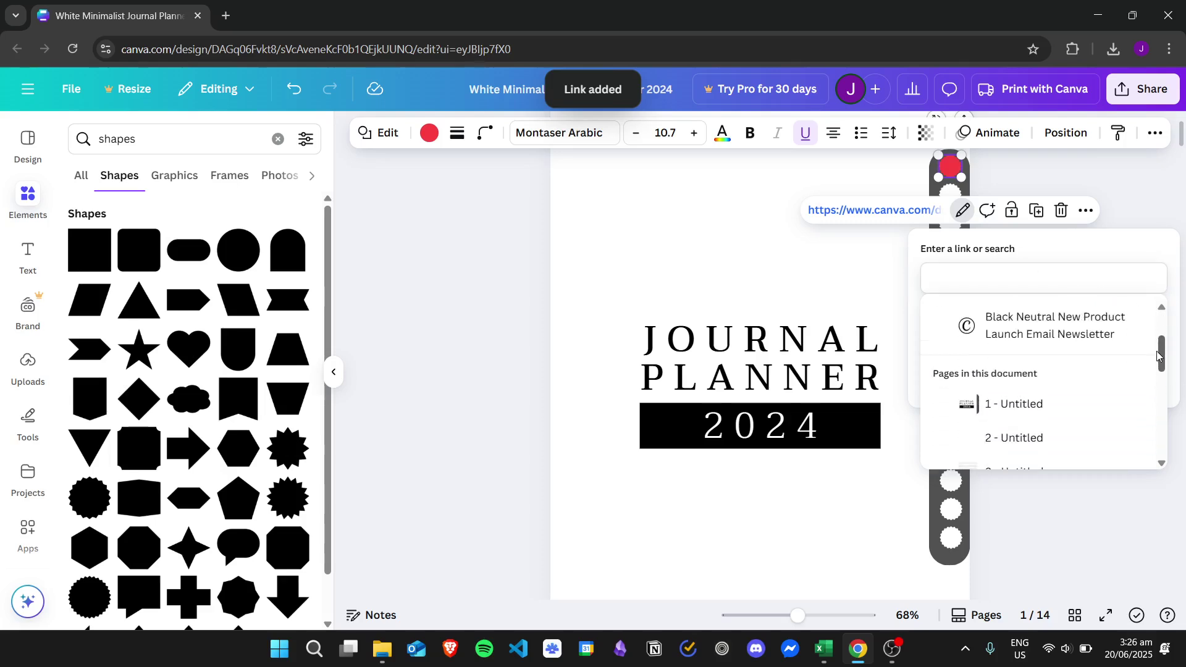
left_click(1046, 347)
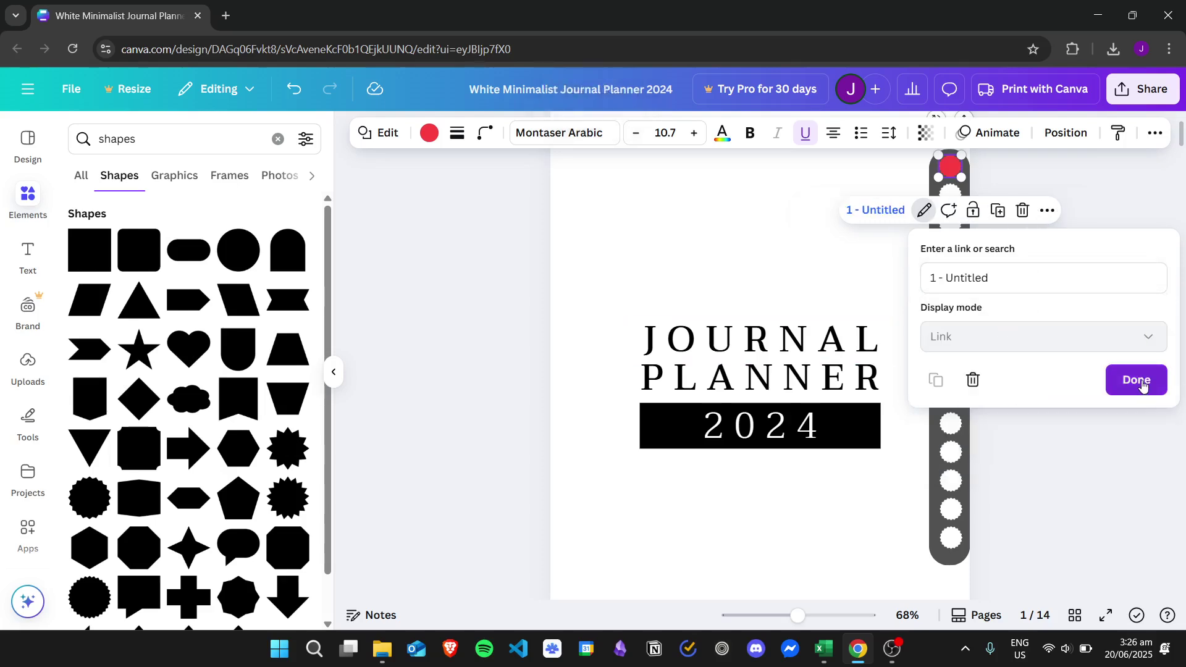
left_click(1141, 384)
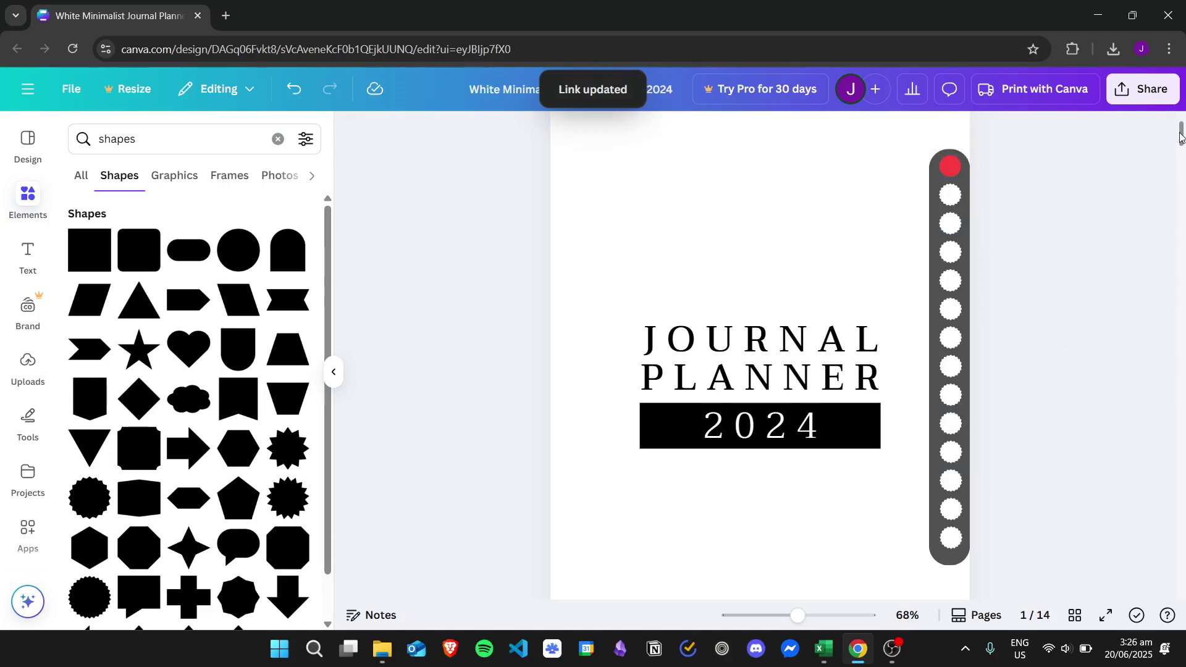
Group the dark vertical strip on the cover together with all of its badges
mouse_move(1181, 133)
left_mouse_down()
mouse_move(1169, 284)
mouse_move(1181, 133)
left_mouse_up()
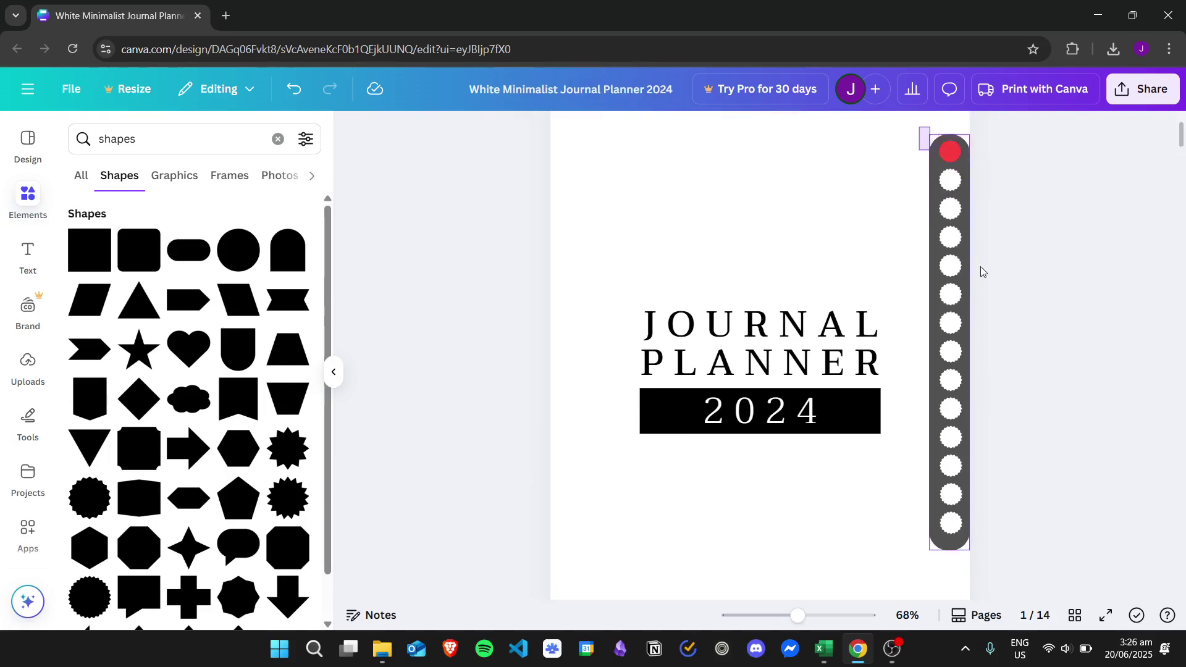
left_click_drag(918, 127, 995, 592)
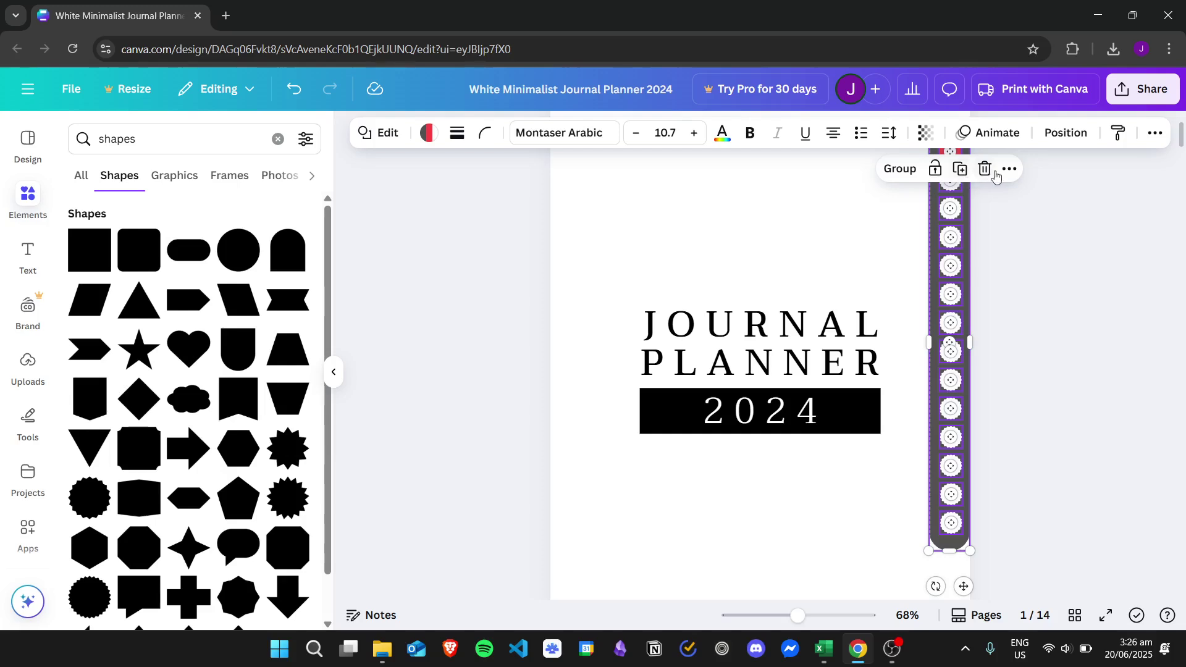
left_click(900, 170)
left_click(884, 230)
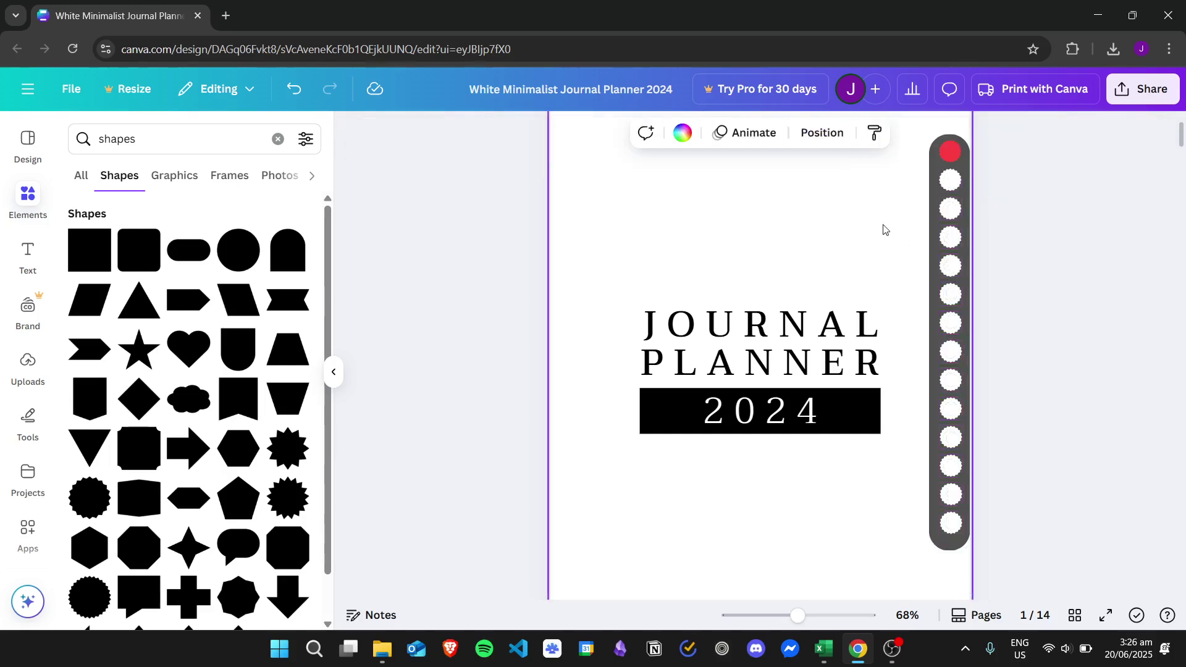
Copy the grouped tab bar from the cover and paste it onto the Calendar 2024 page, allowing clipboard access
left_click_drag(917, 127, 981, 586)
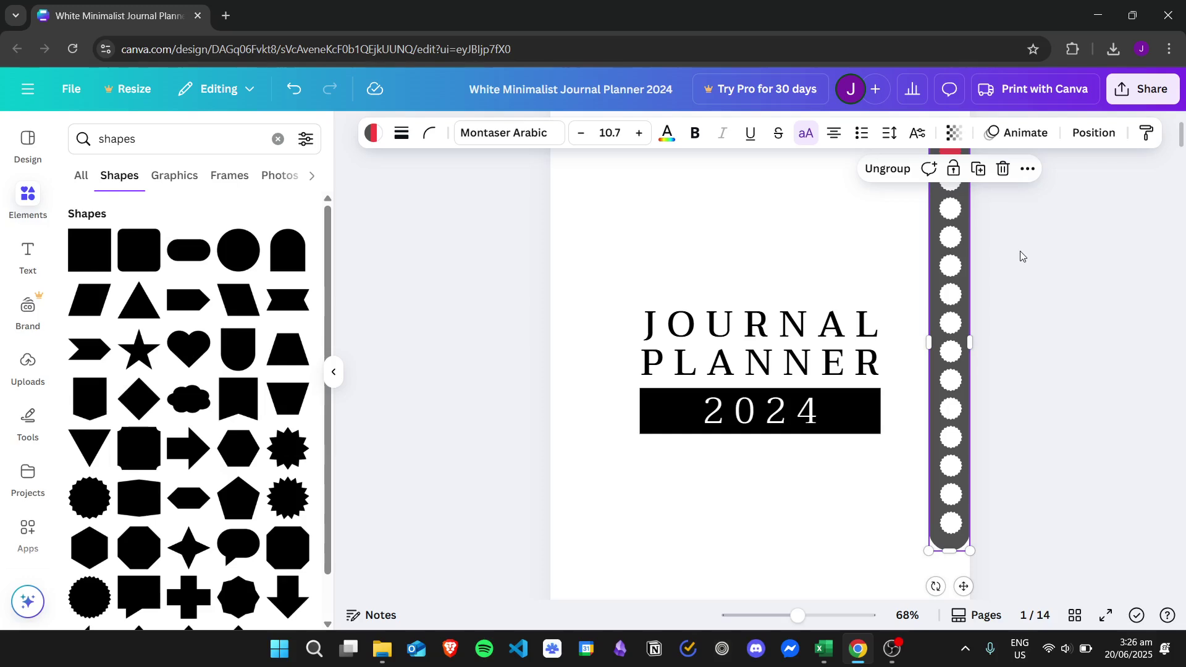
right_click(947, 222)
left_click(972, 237)
scroll(1182, 133, "down", 8)
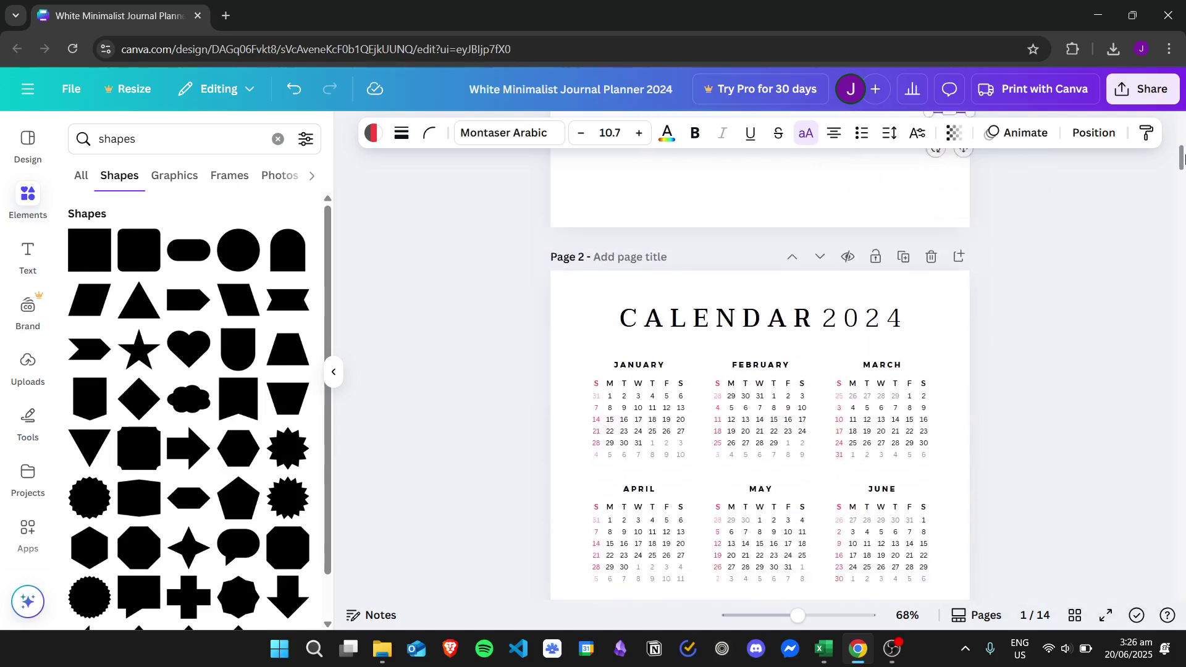
left_click(943, 209)
right_click(943, 209)
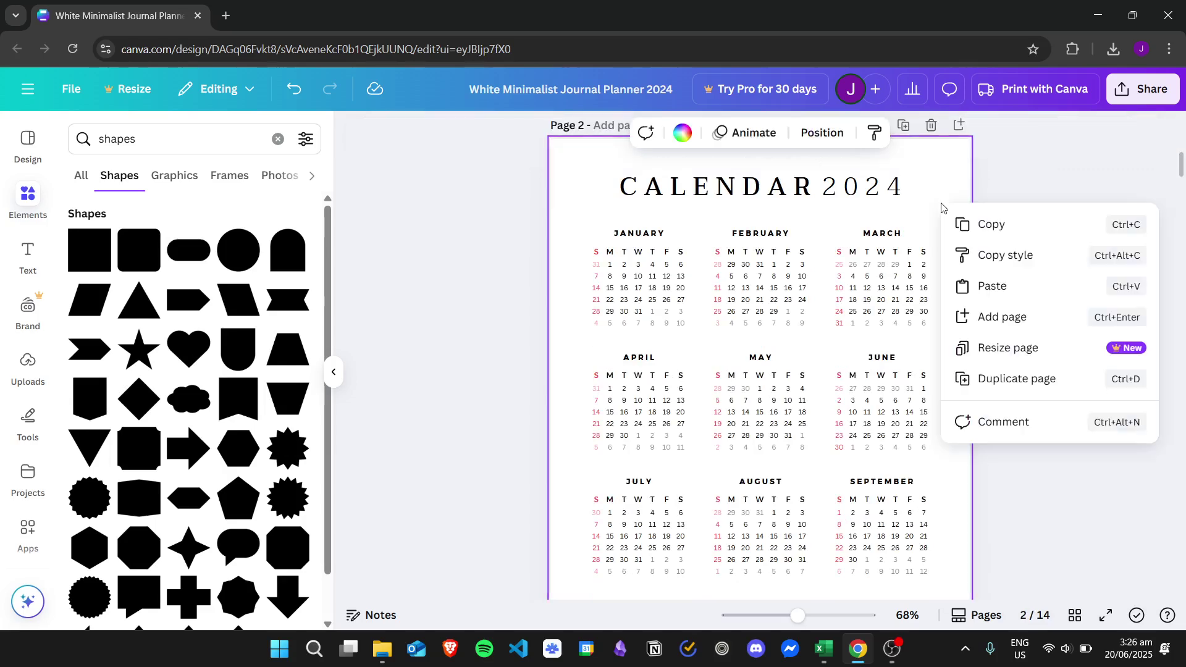
left_click(1002, 289)
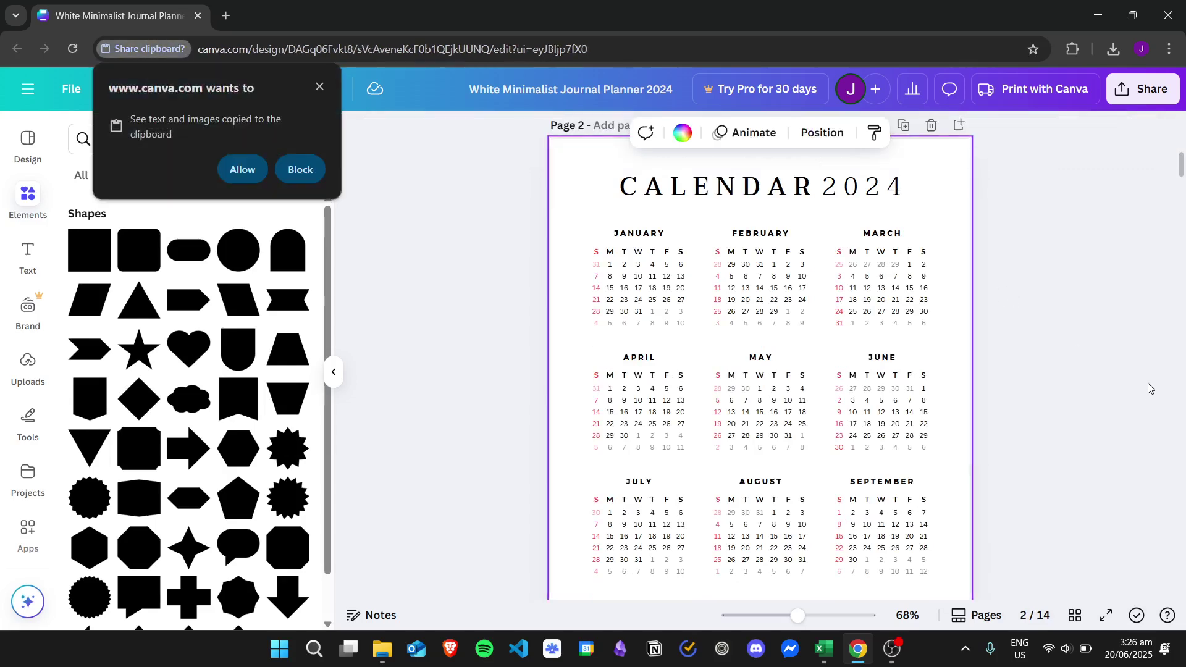
left_click(243, 169)
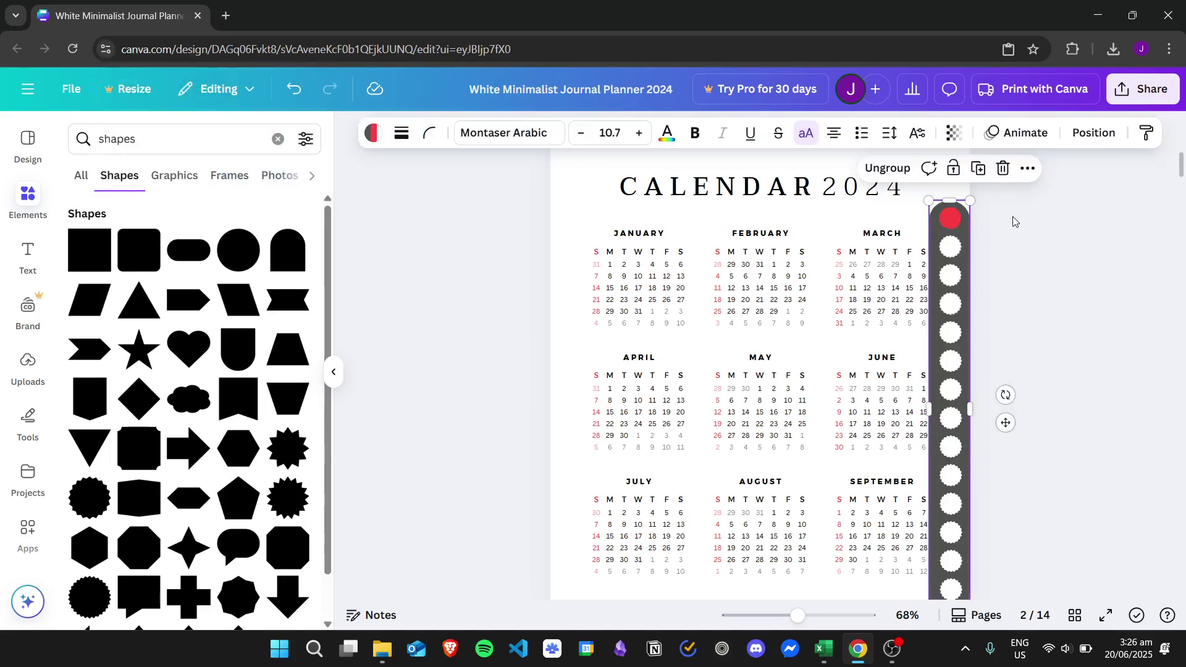
left_click(1060, 275)
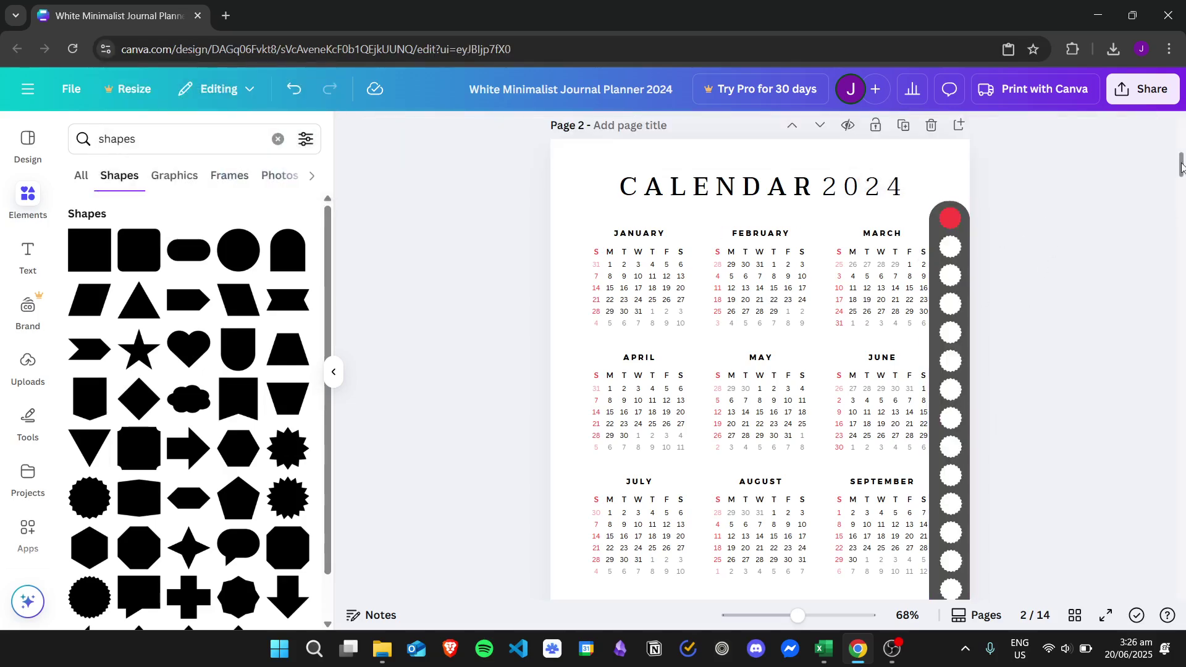
Recolor the red first badge of the tab bar on the Calendar 2024 page white
mouse_move(1182, 164)
left_mouse_down()
mouse_move(1184, 184)
mouse_move(1184, 167)
left_mouse_up()
left_click(960, 221)
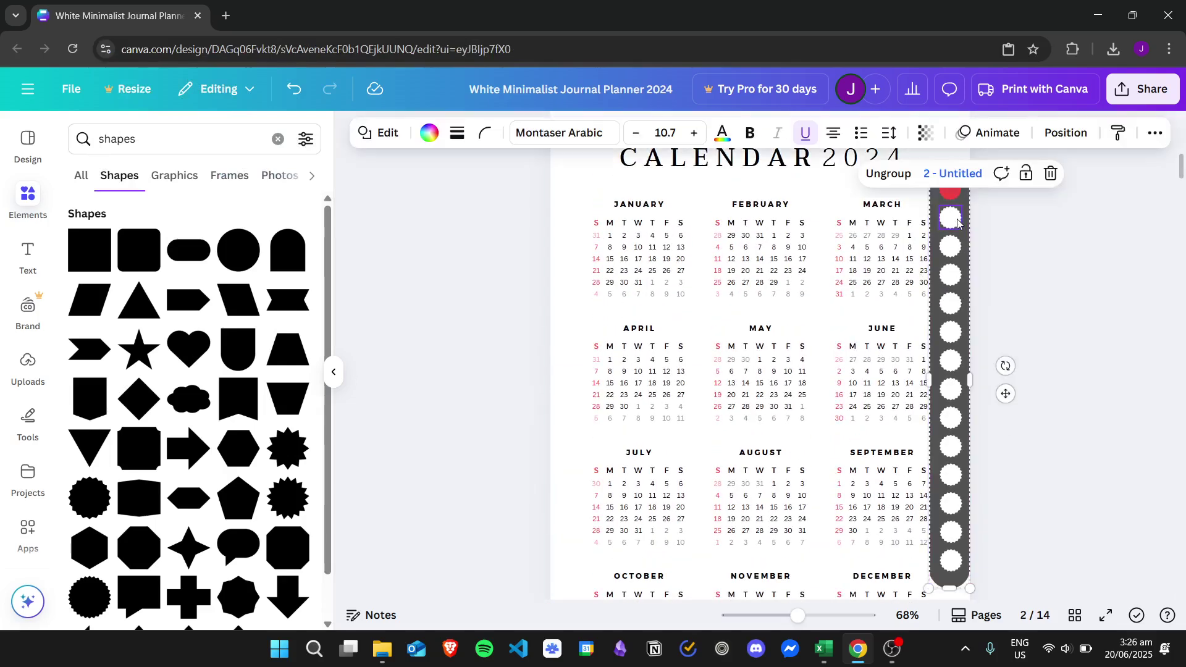
left_click(1044, 228)
left_click(945, 195)
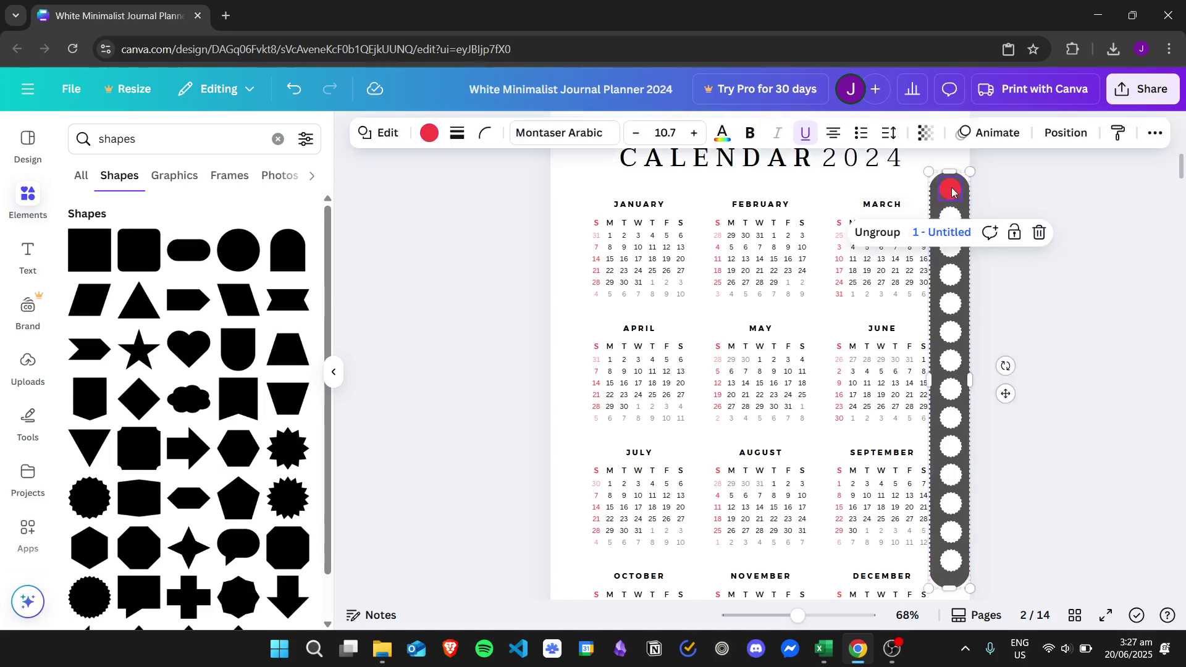
left_click(952, 191)
left_click(1062, 217)
left_click(951, 191)
left_click(952, 191)
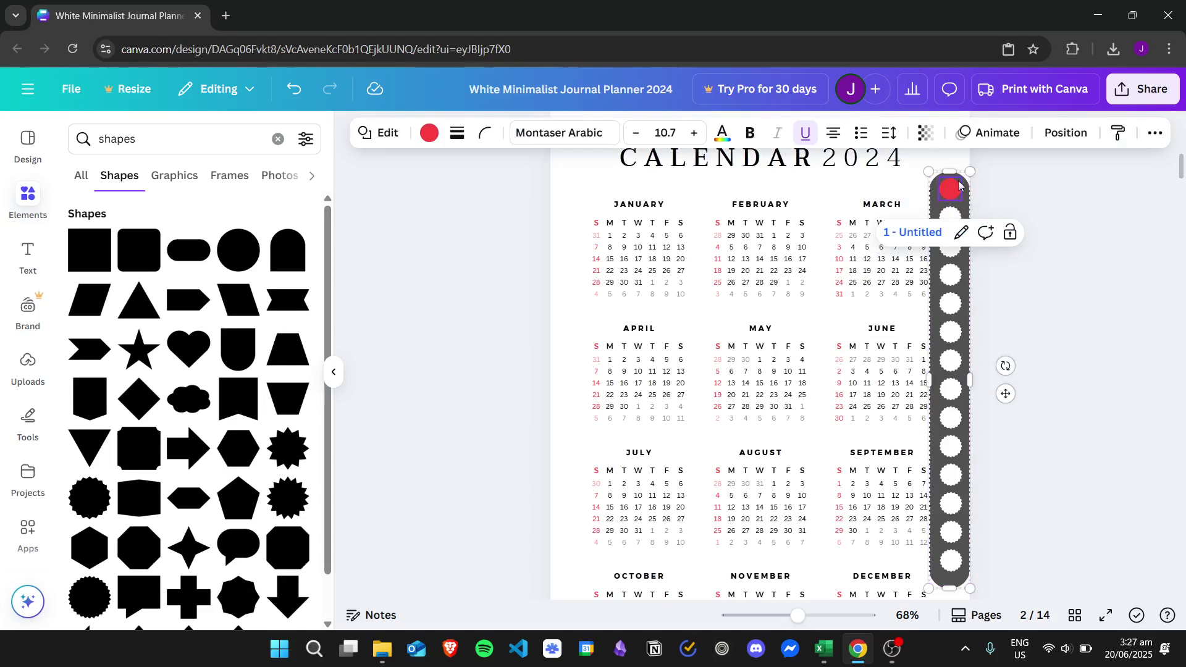
left_click(429, 134)
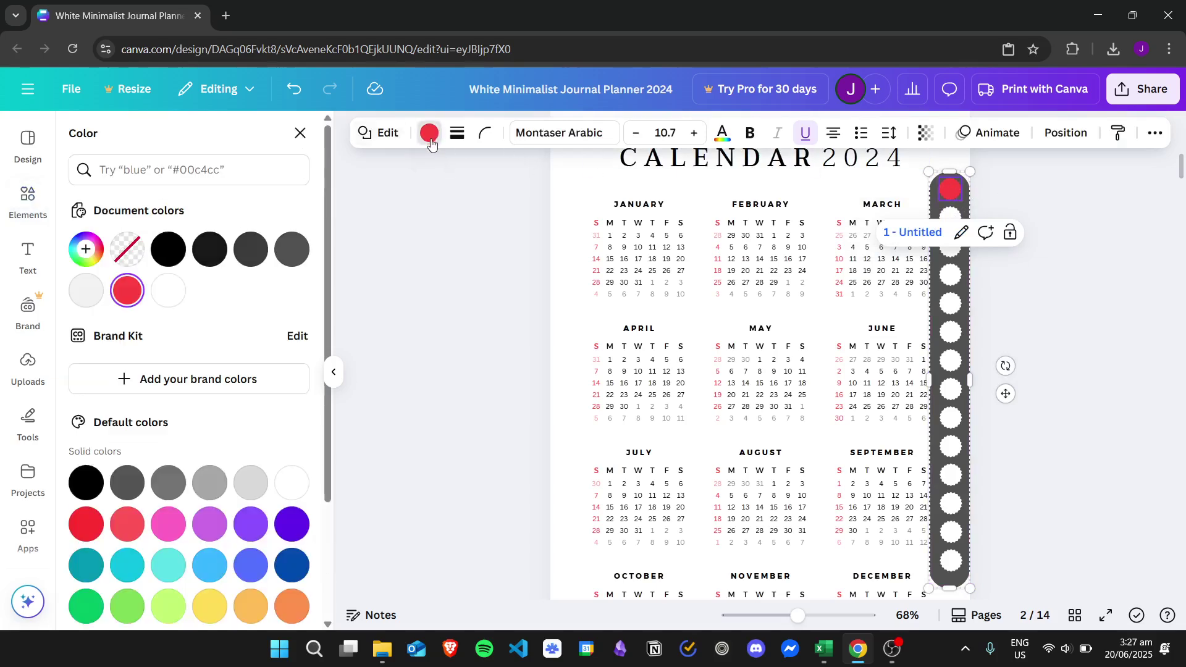
left_click(86, 291)
left_click(1116, 208)
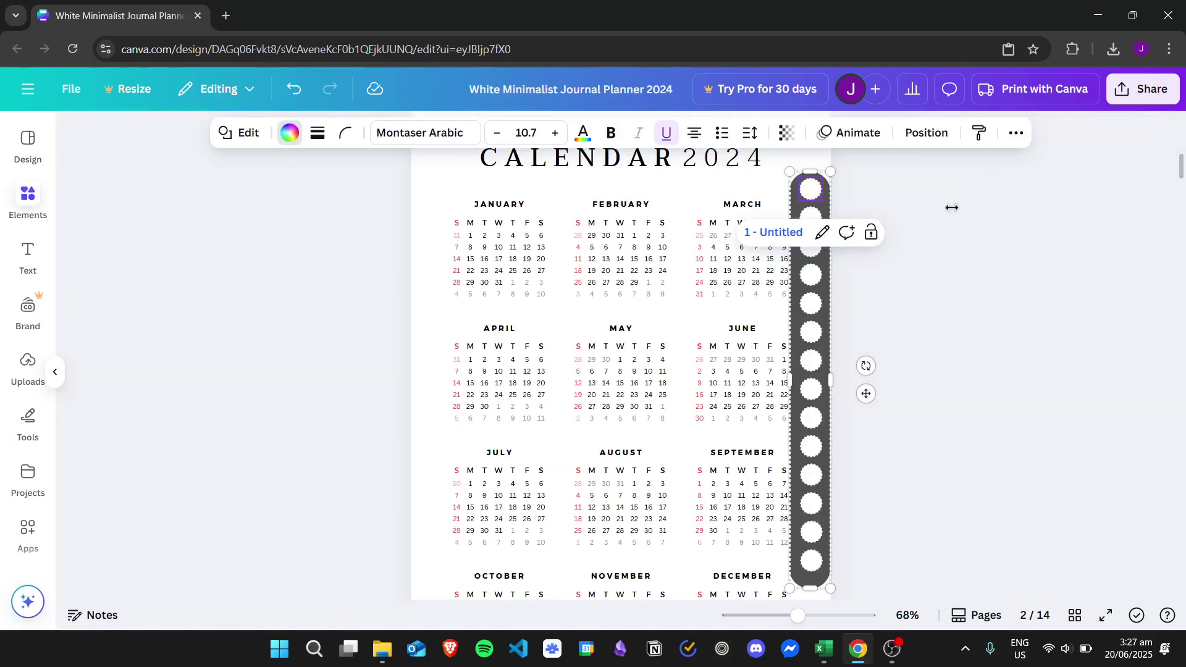
left_click(1061, 232)
Recolor the second badge of the tab bar on the Calendar 2024 page with the document's red
left_click(954, 219)
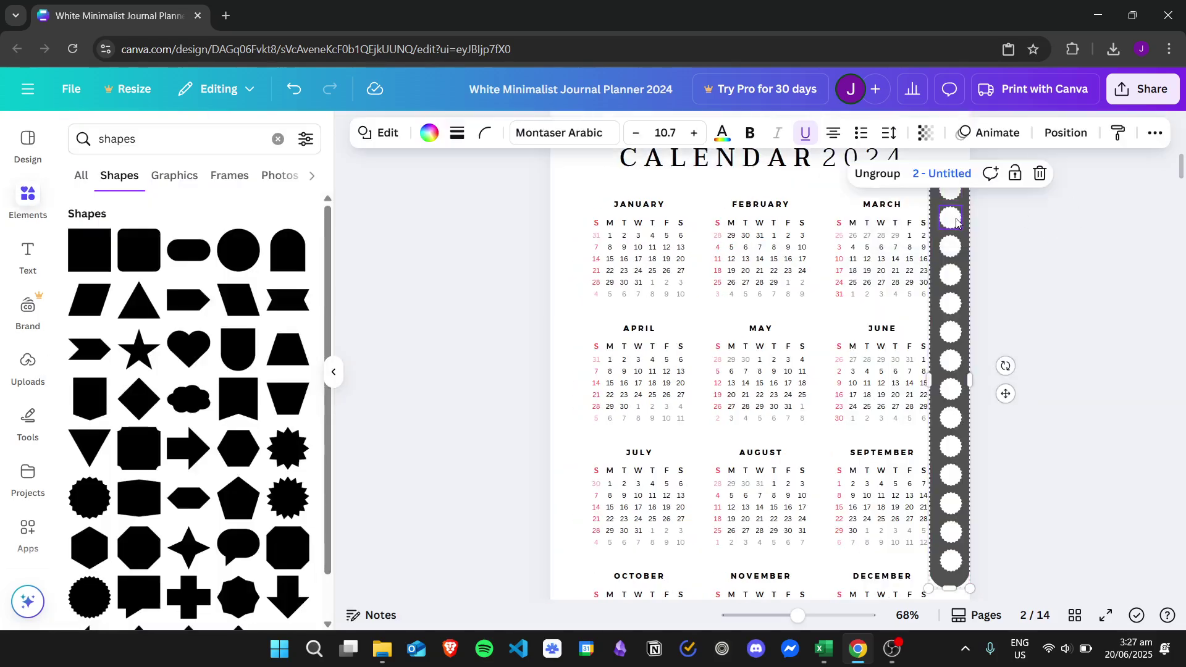
left_click(429, 133)
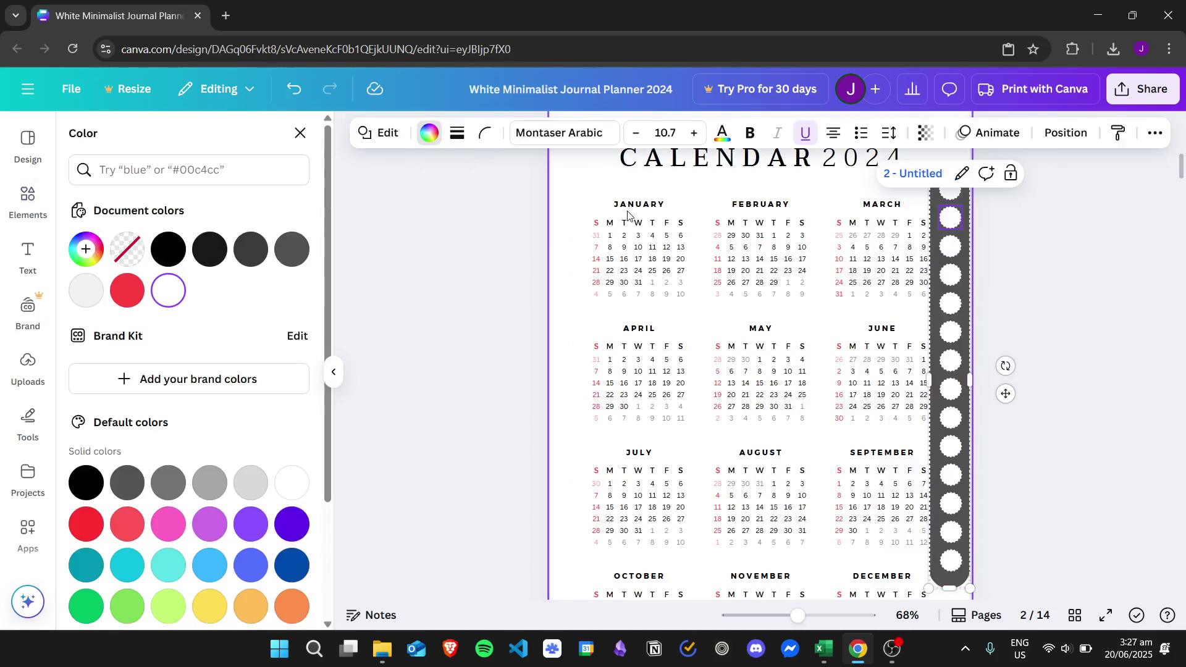
left_click(127, 290)
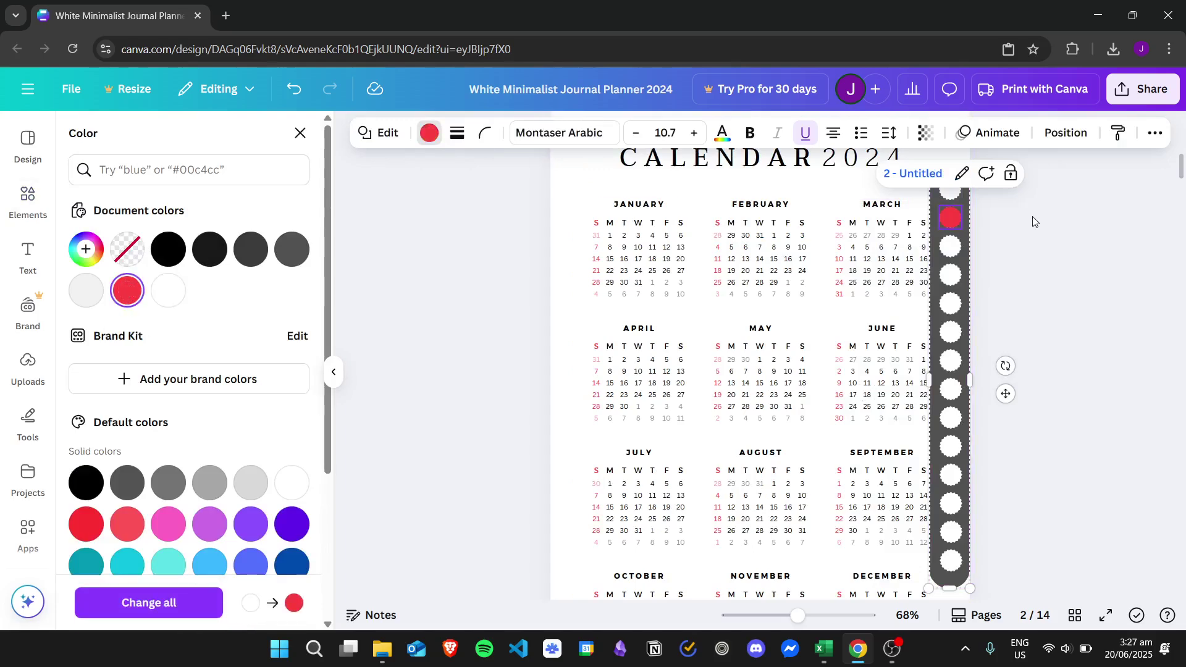
key("Escape")
key("Escape")
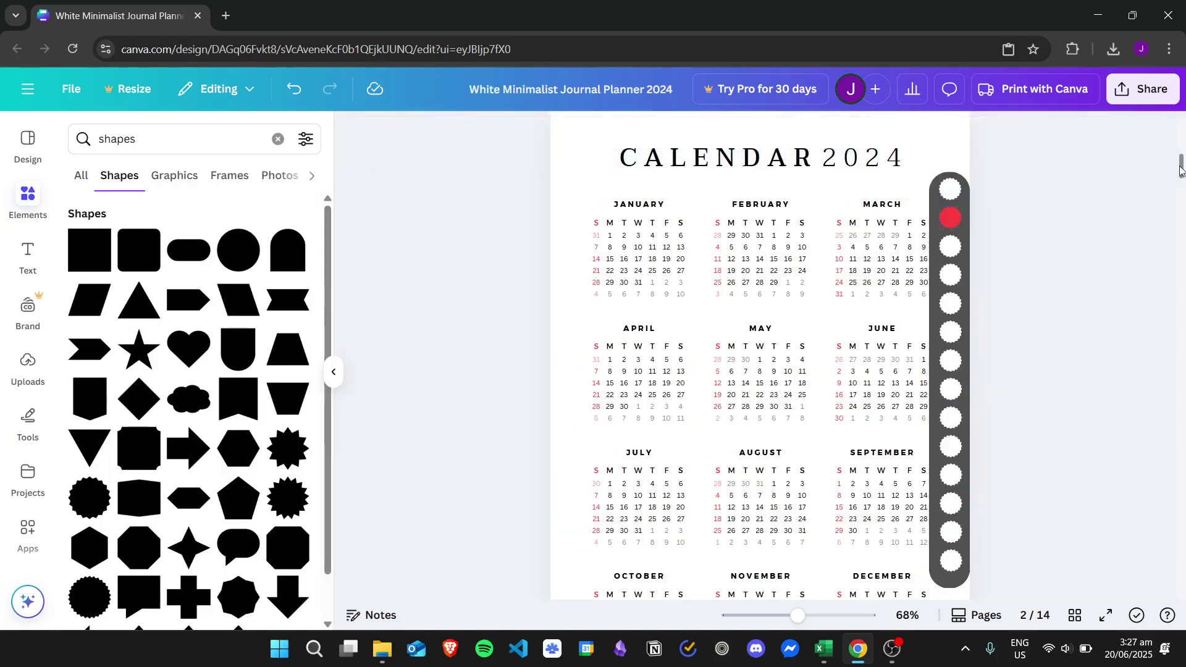
Paste the copied tab bar onto page 3, My Goals for 2024
left_click_drag(1180, 170, 1143, 198)
left_click(889, 182)
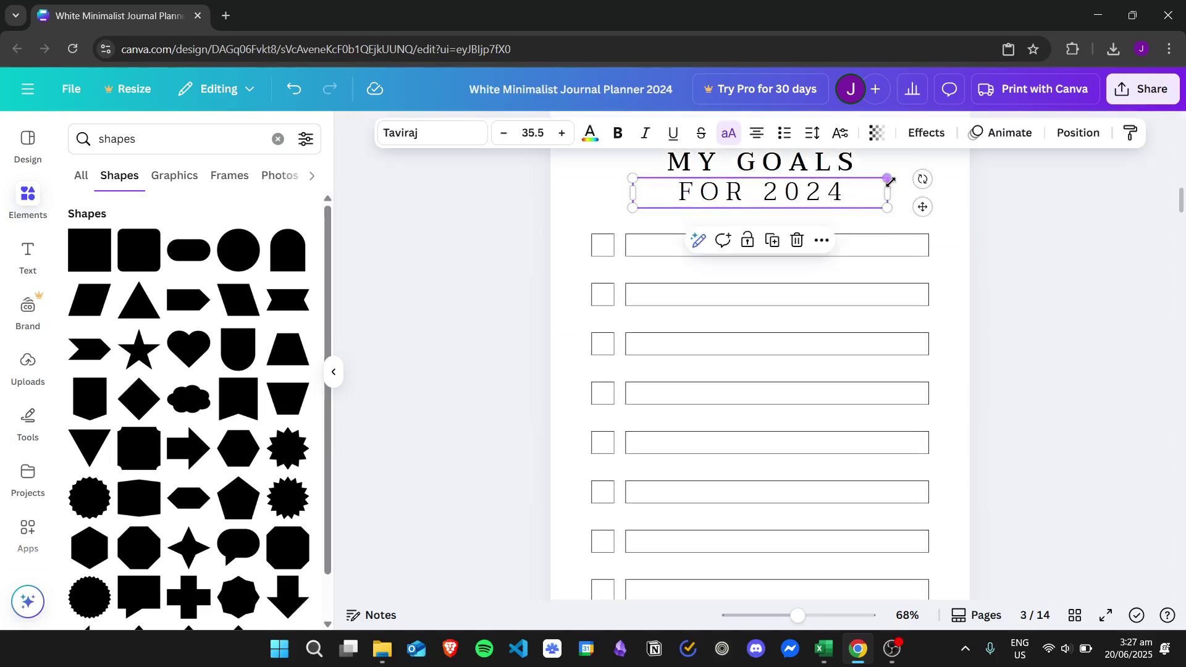
left_click(958, 187)
key("ctrl+v")
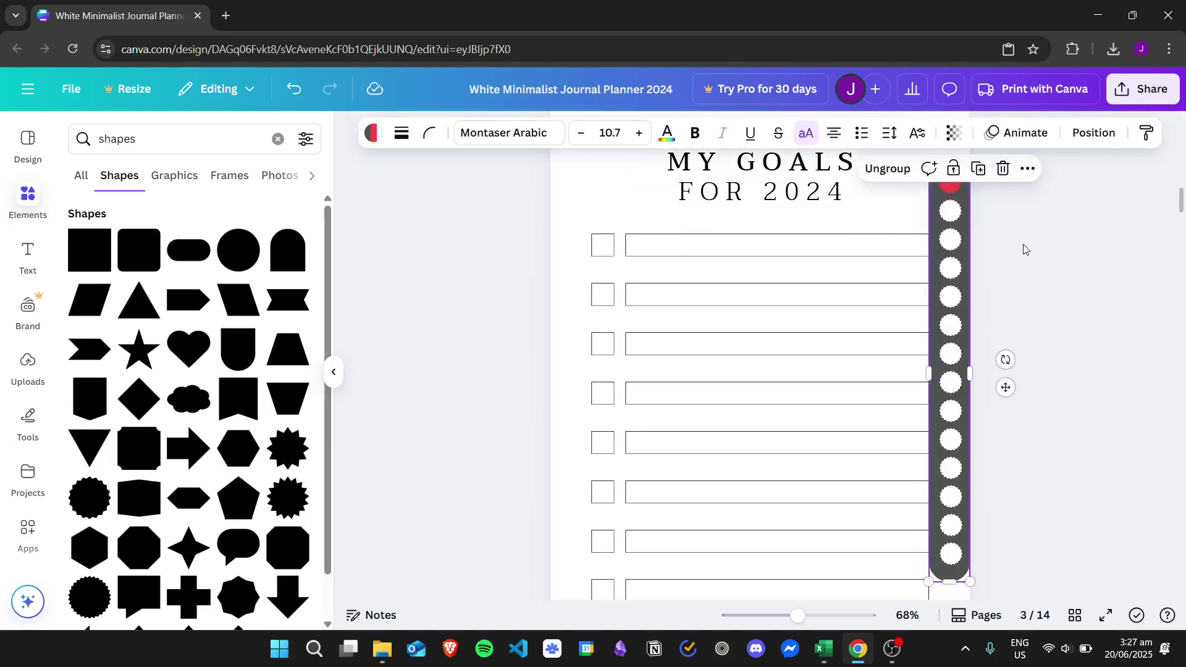
left_click(1023, 243)
Recolor the red first badge of the tab bar on the My Goals for 2024 page white
left_click(952, 189)
left_click(952, 186)
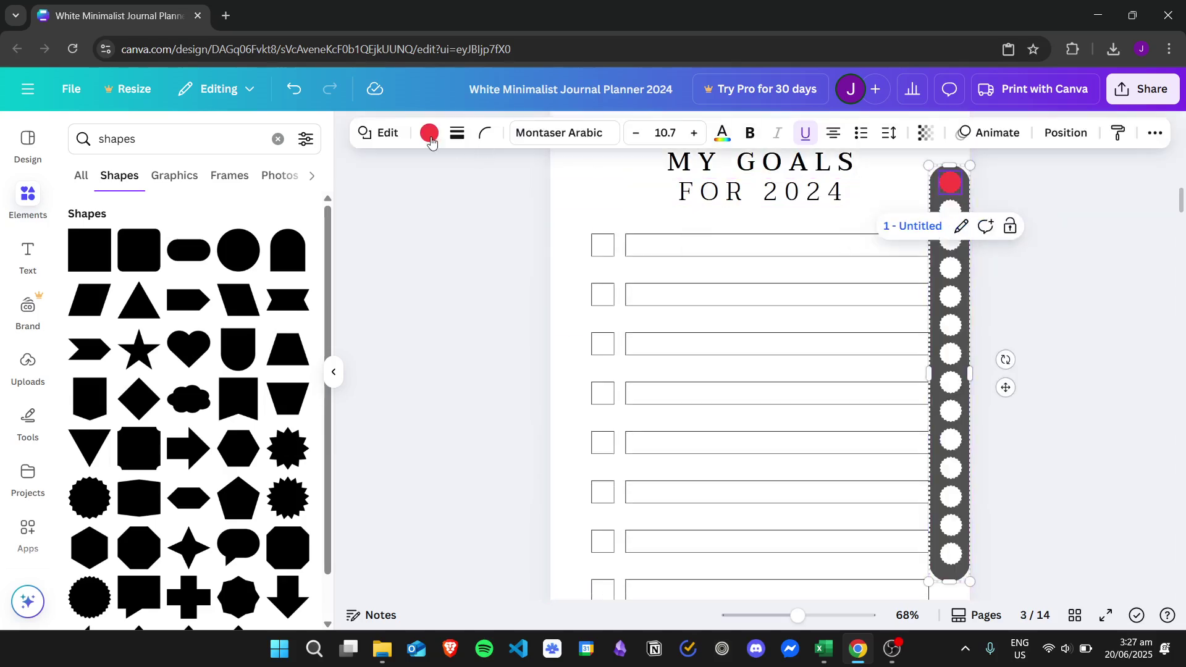
left_click(430, 137)
left_click(168, 290)
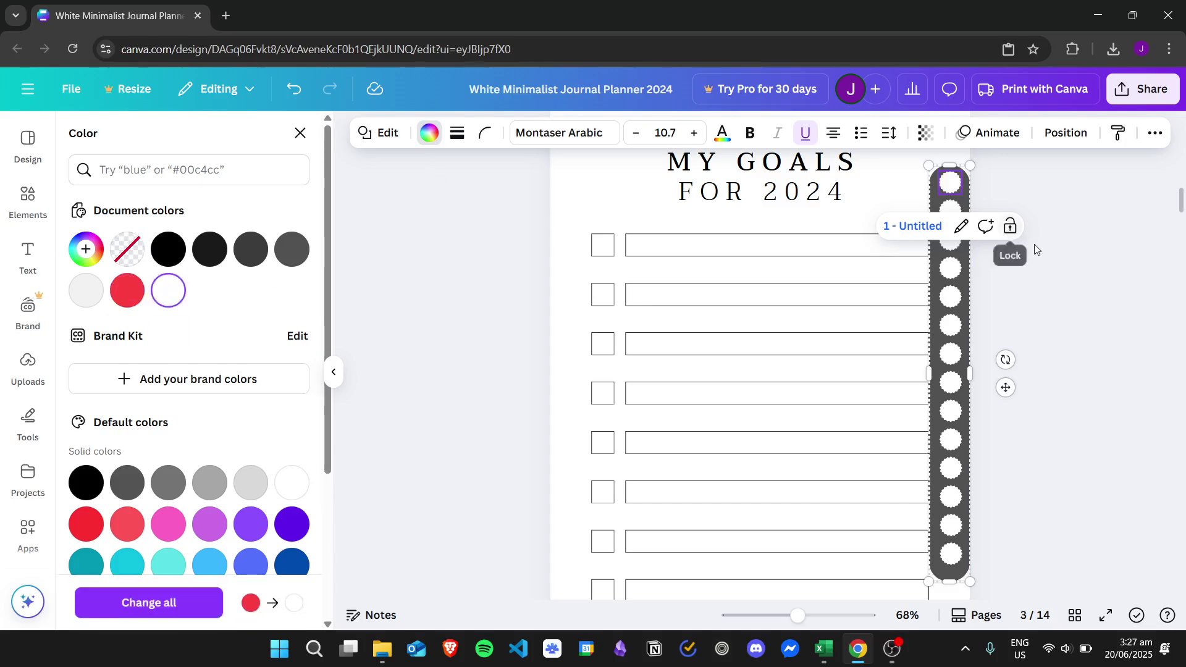
key("Escape")
Recolor the third badge of the tab bar on the My Goals for 2024 page with the document's red
left_click(947, 251)
left_click(947, 251)
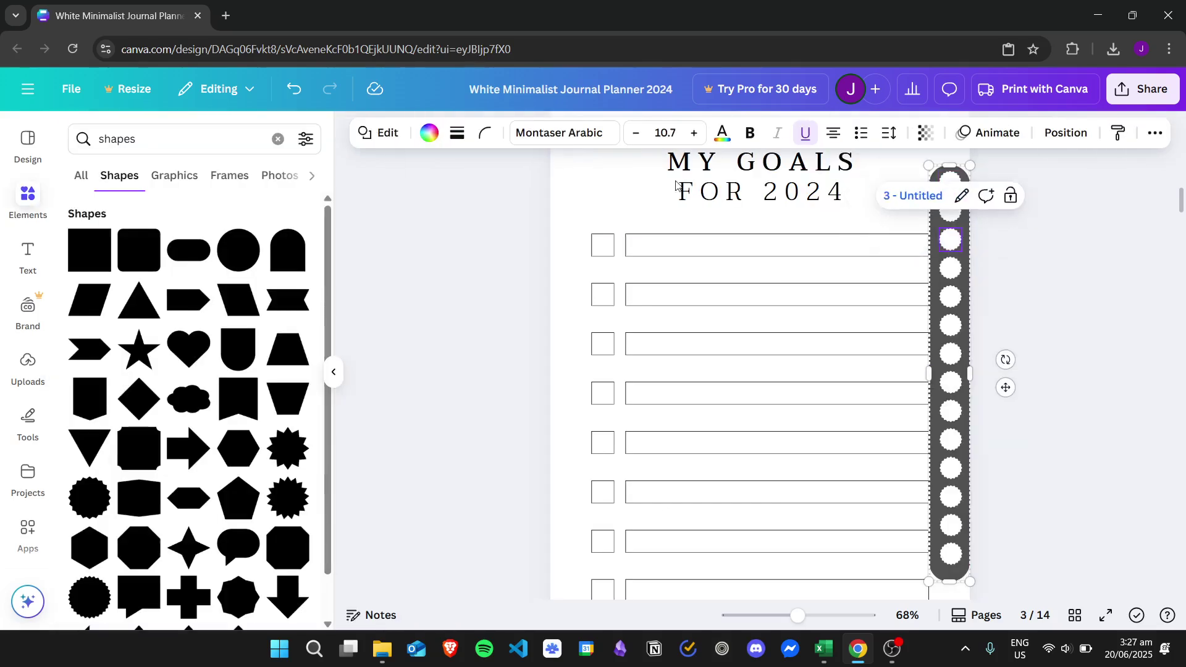
left_click(430, 133)
left_click(144, 282)
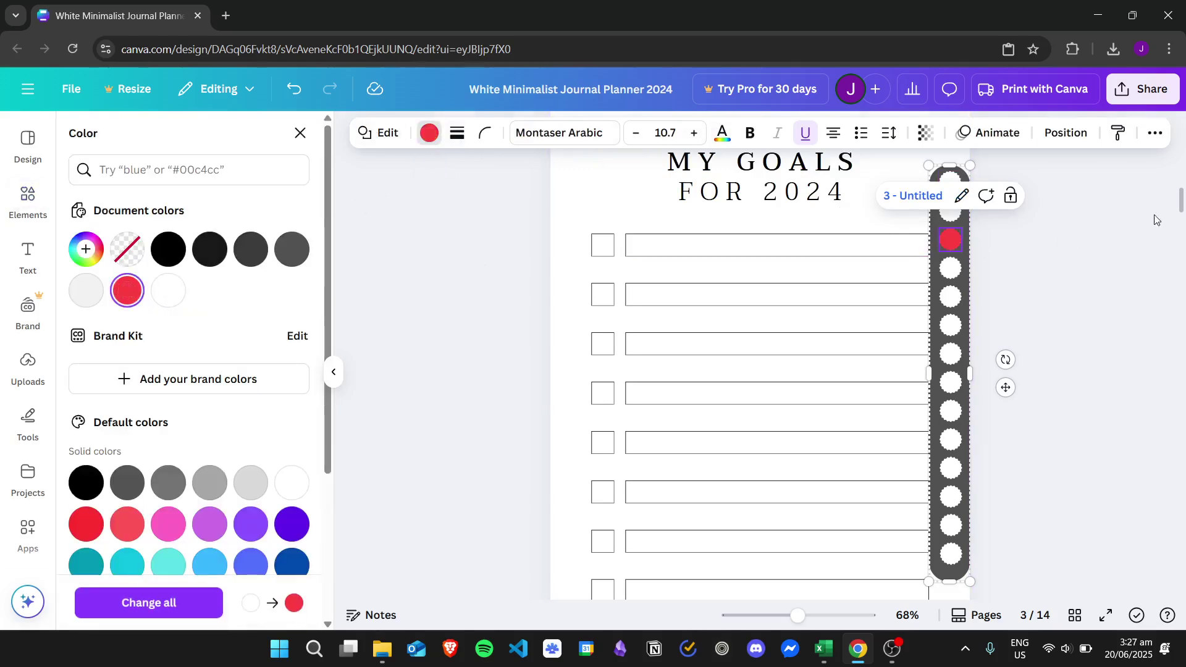
key("Escape")
Paste the copied tab bar onto page 4, Daily Planner
left_click_drag(1181, 202, 1182, 234)
scroll(1005, 252, "down", 1)
left_click(955, 232)
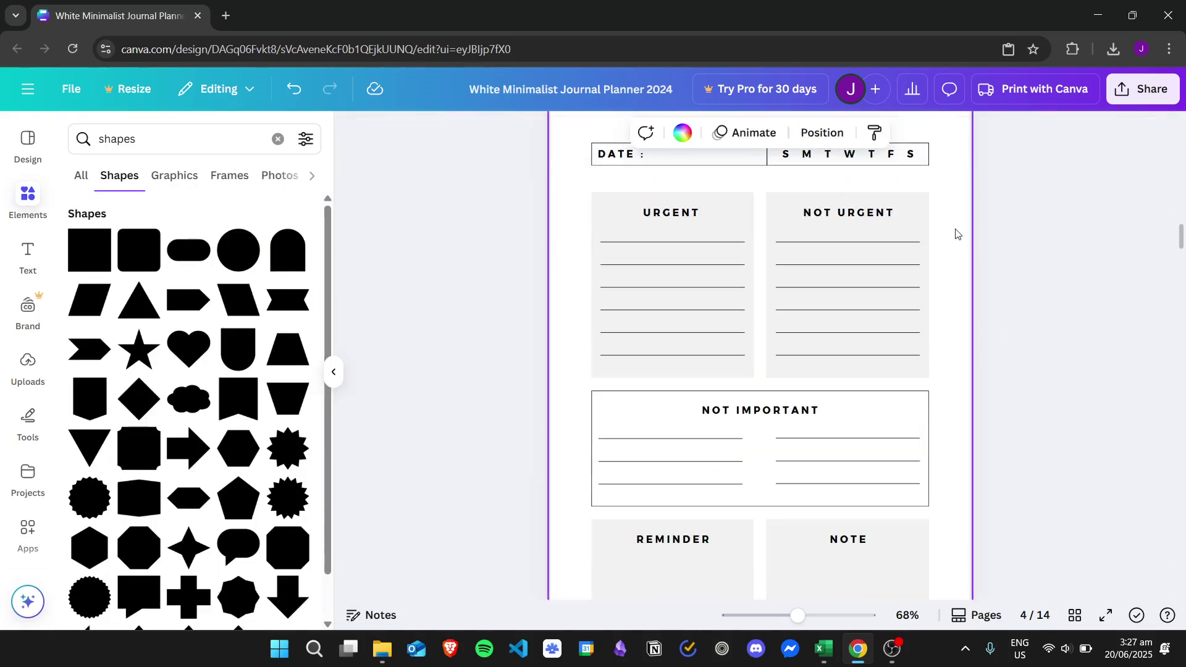
key("ctrl+v")
scroll(1182, 226, "up", 1)
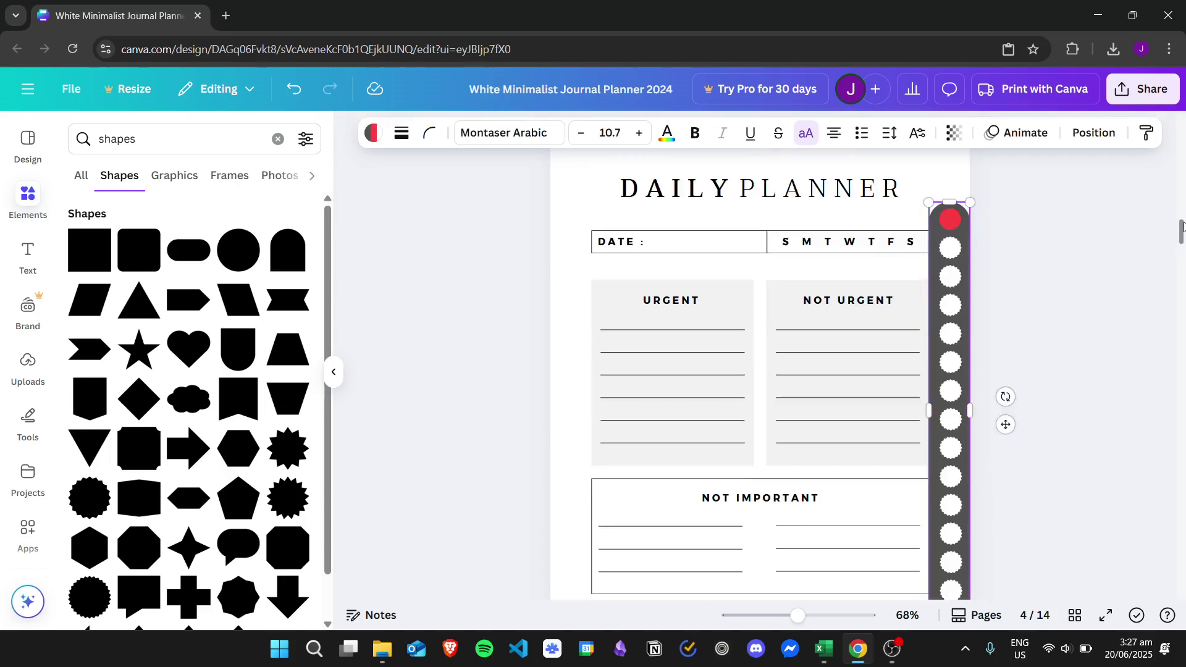
On the Daily Planner tab bar, recolor the fourth badge with the document's red and the first badge white
left_click(950, 308)
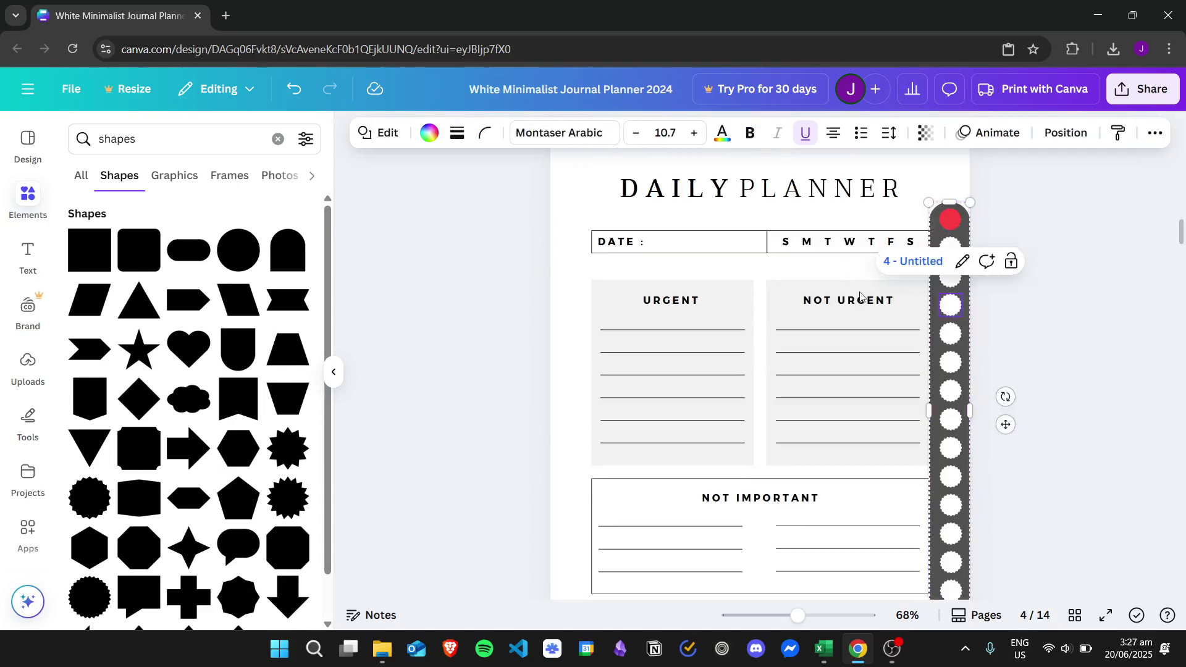
left_click(430, 141)
left_click(126, 290)
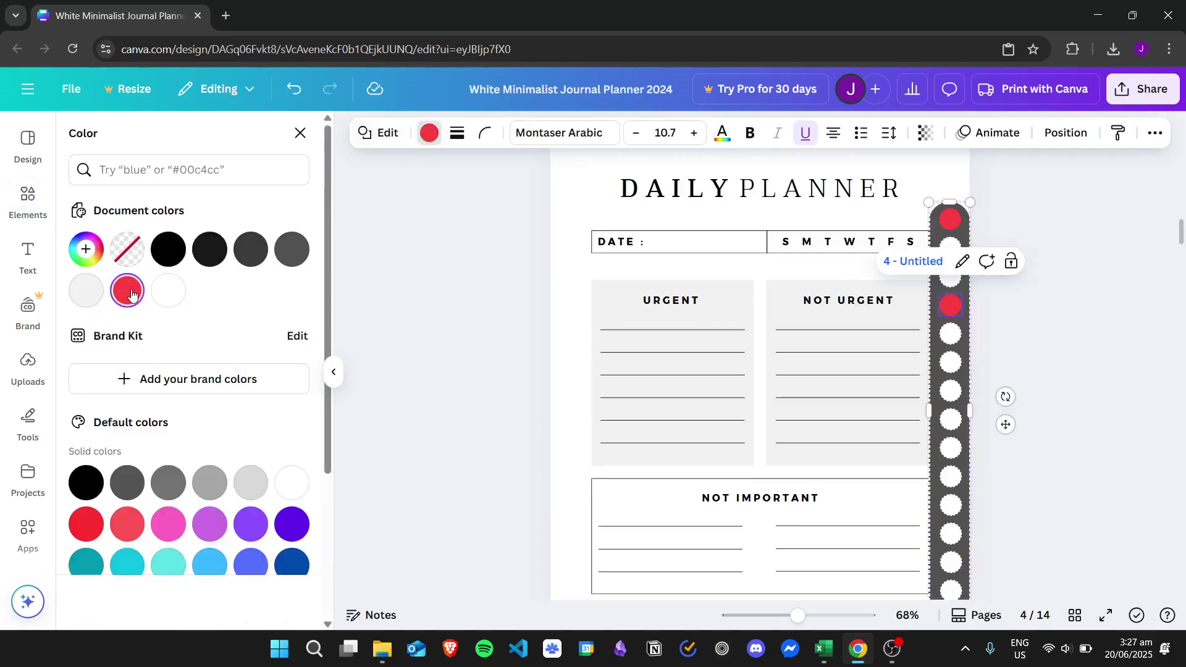
key("Escape")
left_click(950, 221)
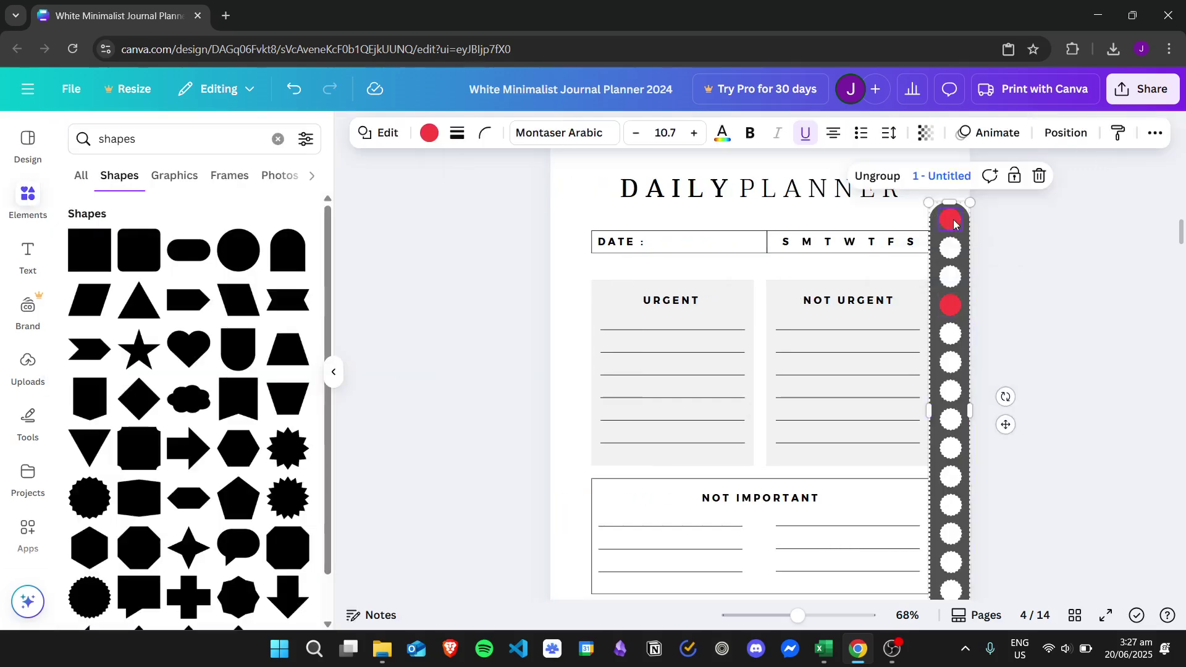
left_click(429, 133)
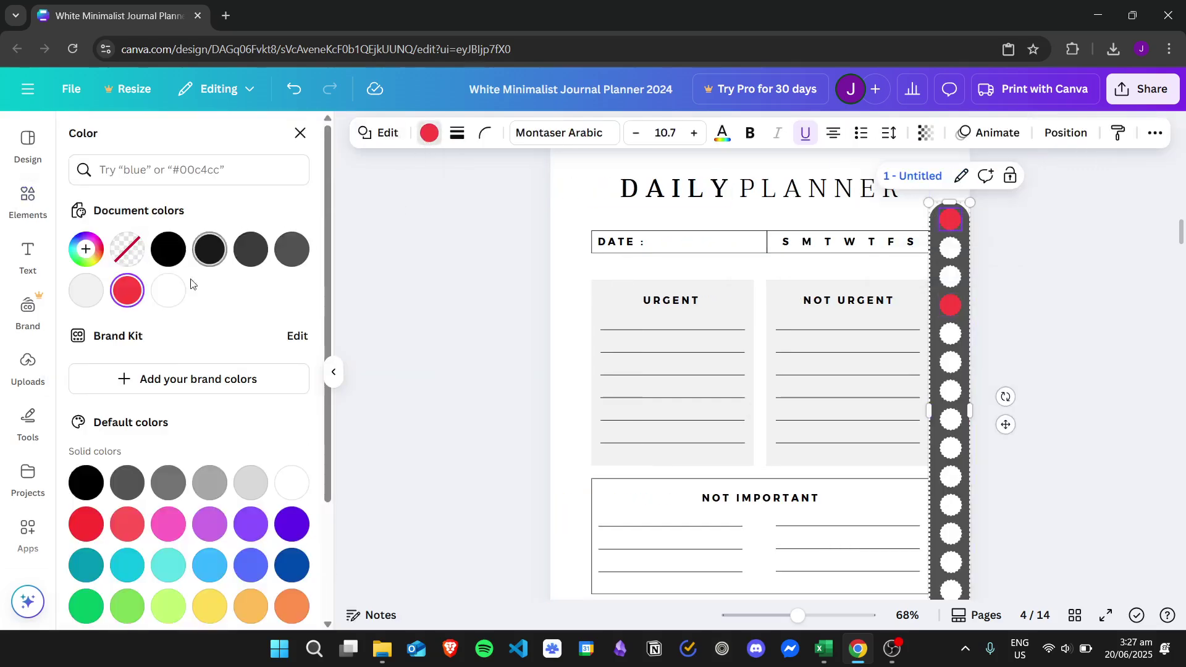
left_click(168, 290)
key("Escape")
Paste the copied tab bar onto page 5, Financial Planner
left_click_drag(1181, 234, 1181, 258)
left_click(960, 260)
key("ctrl+v")
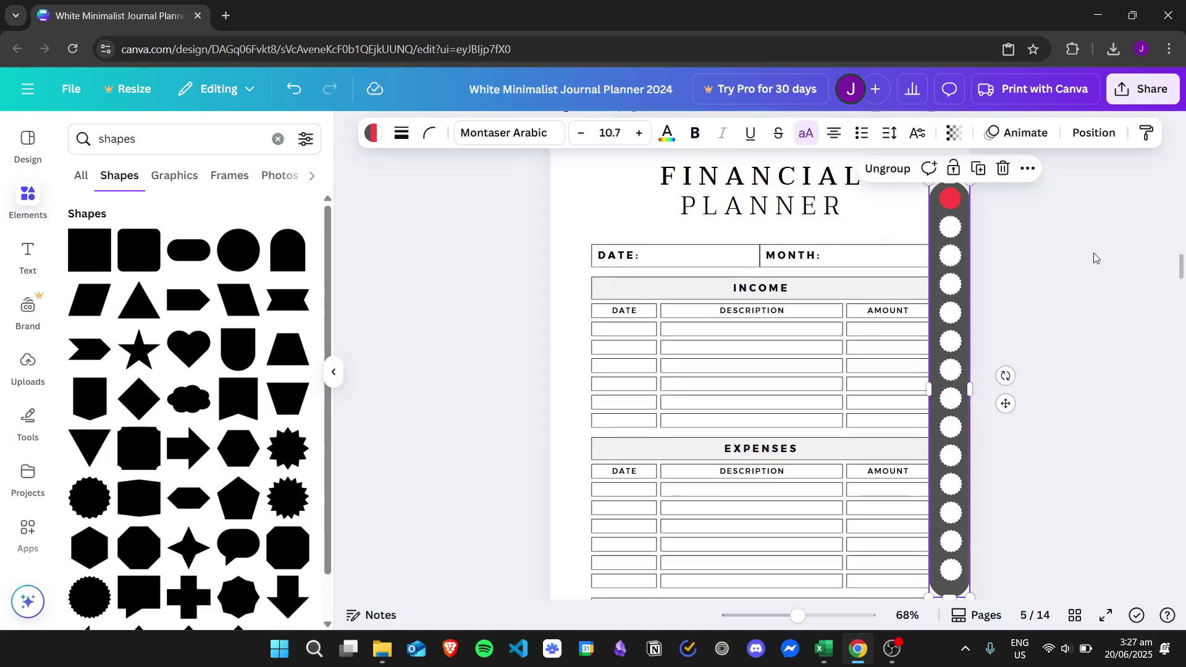
left_click(1095, 257)
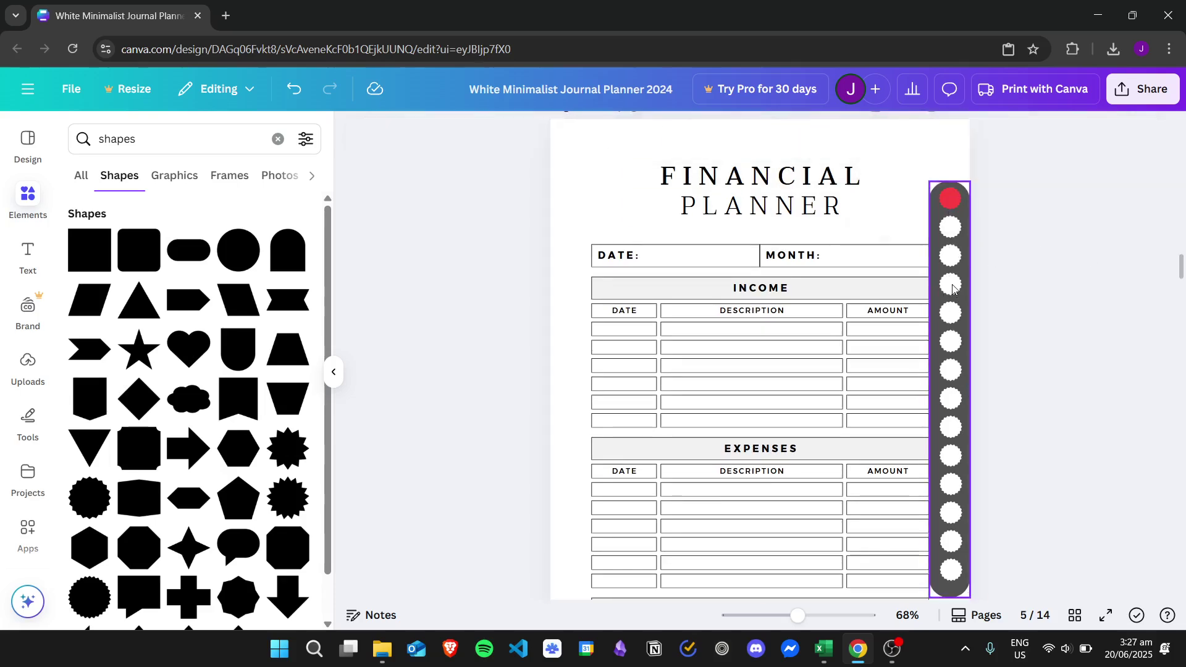
On the Financial Planner tab bar, recolor the fifth badge with the document's red and the first badge white
left_click(956, 310)
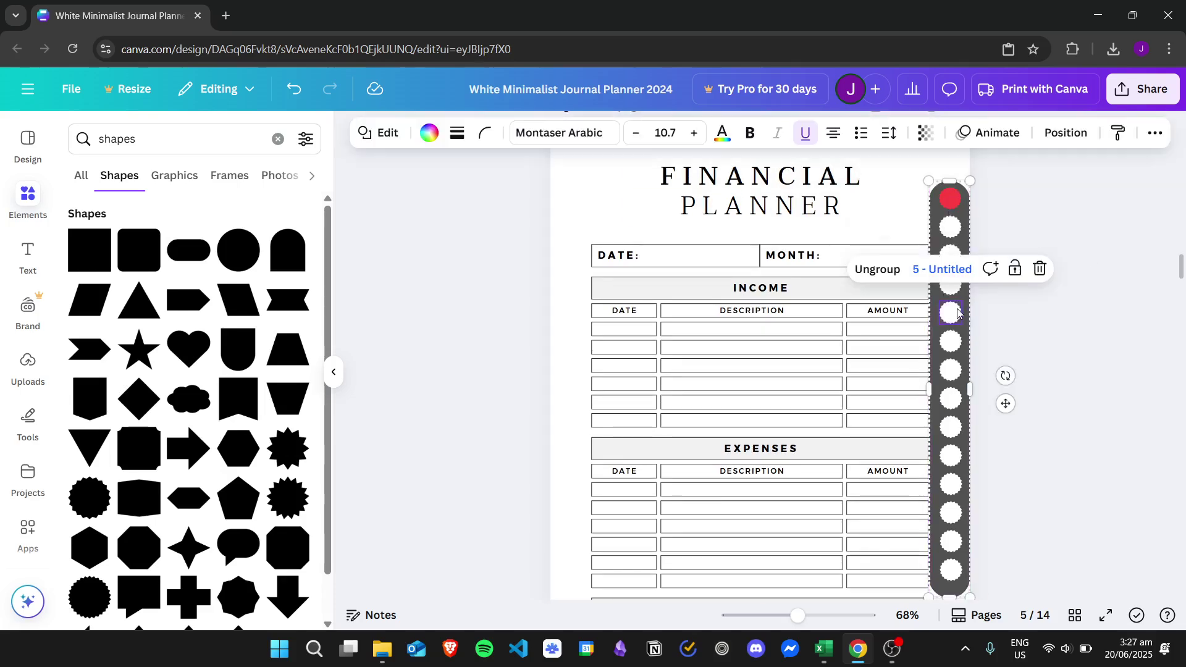
left_click(429, 133)
left_click(127, 290)
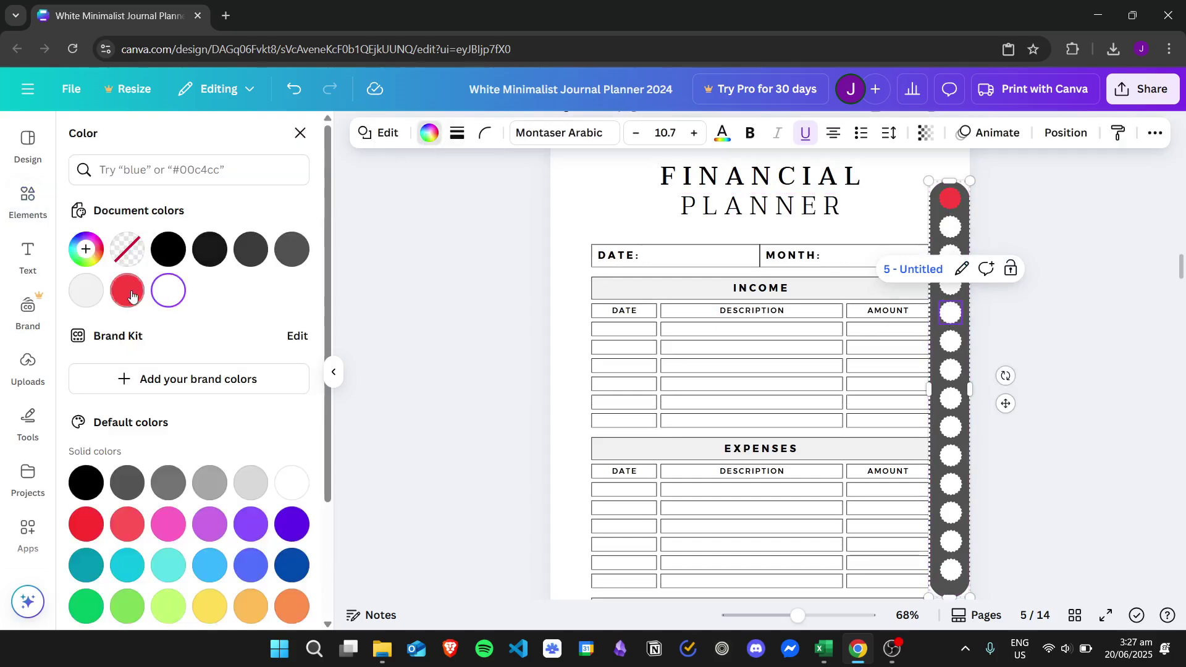
left_click(961, 200)
left_click(169, 291)
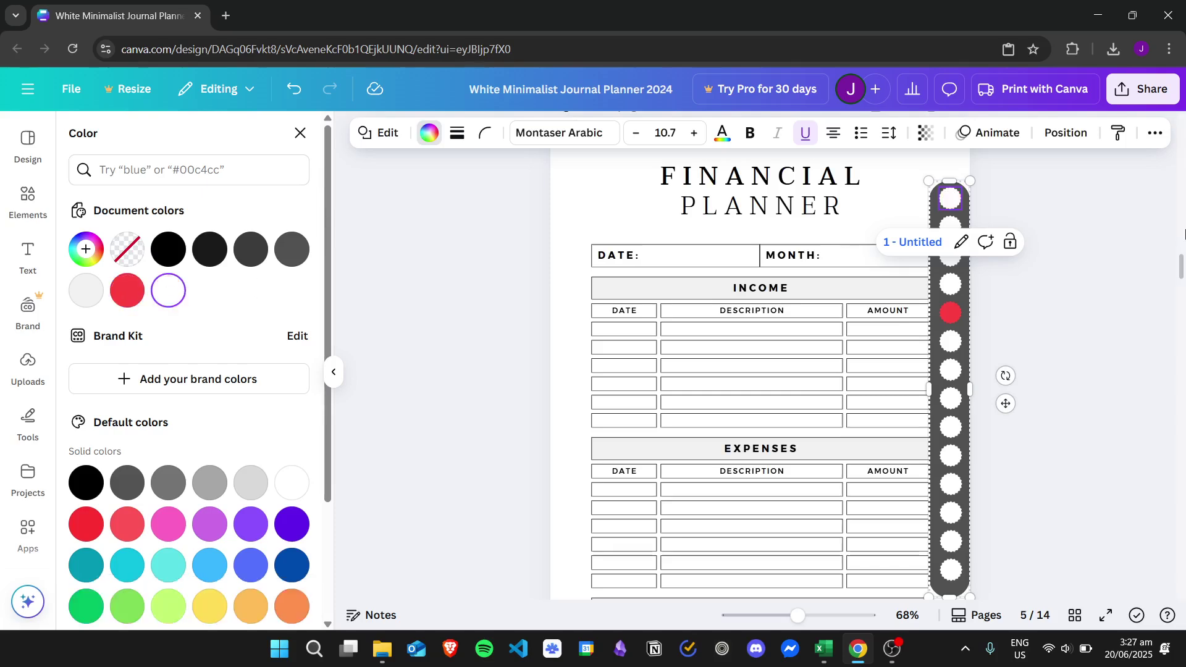
Paste the copied tab bar onto page 6, Health Planner
scroll(1181, 266, "down", 12)
left_click(948, 232)
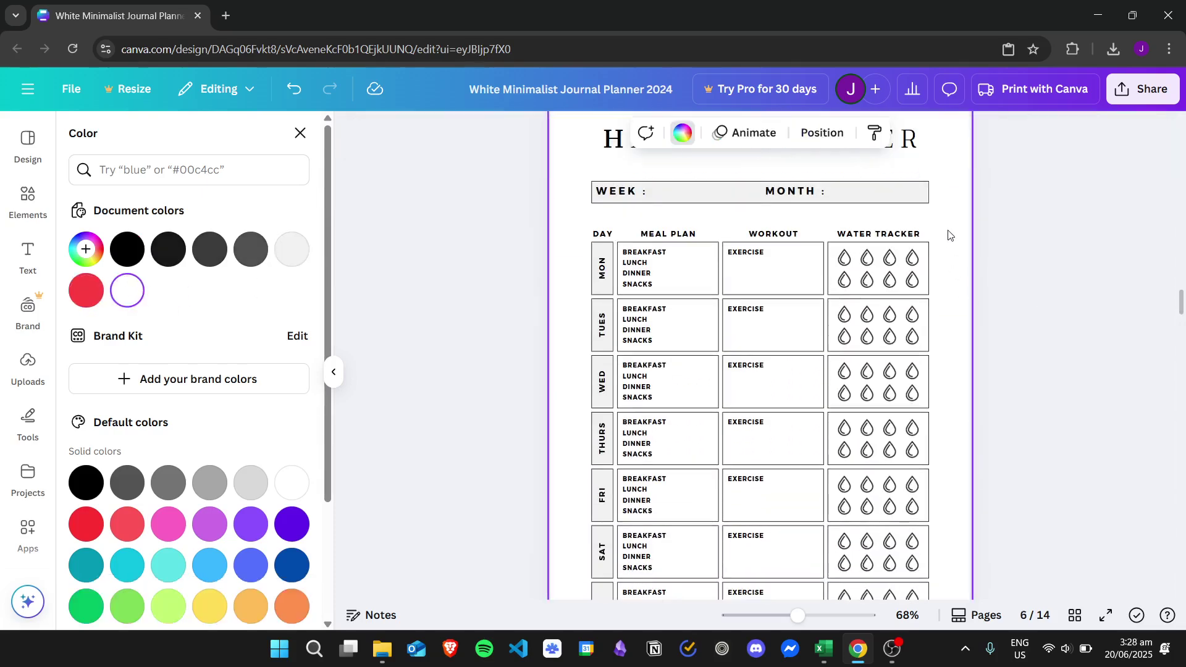
scroll(1181, 297, "down", 3)
scroll(1081, 278, "up", 5)
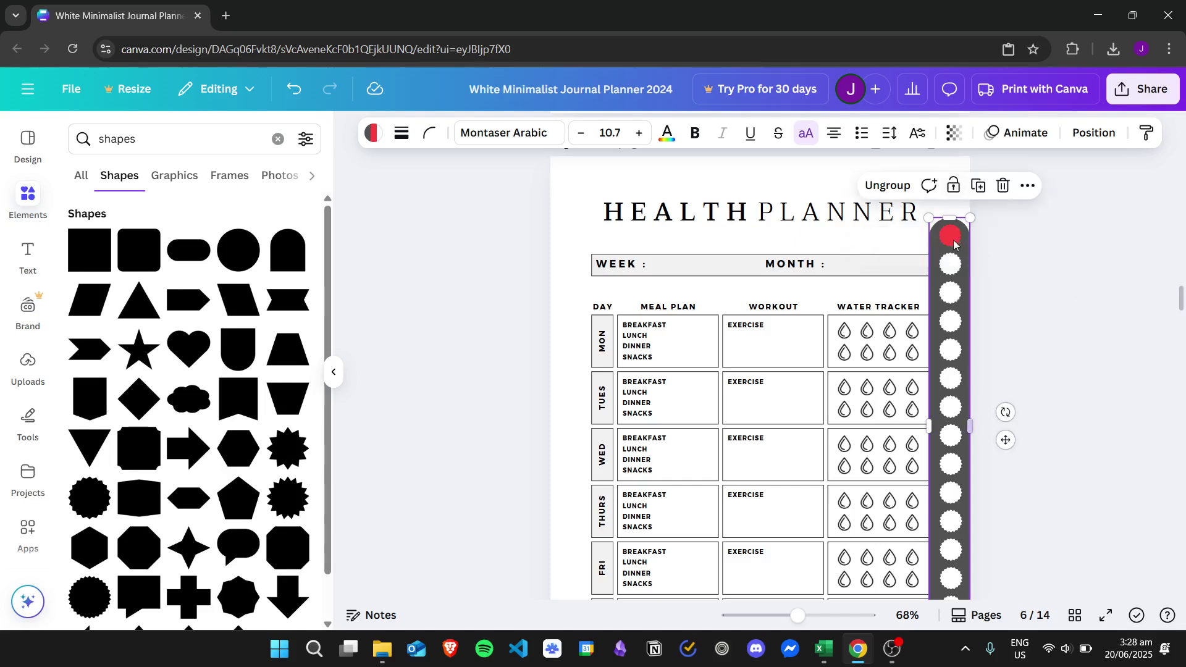
Review the tab bars on the cover and Calendar 2024 pages, checking which badge is highlighted, and return to the Health Planner page
left_click(953, 242)
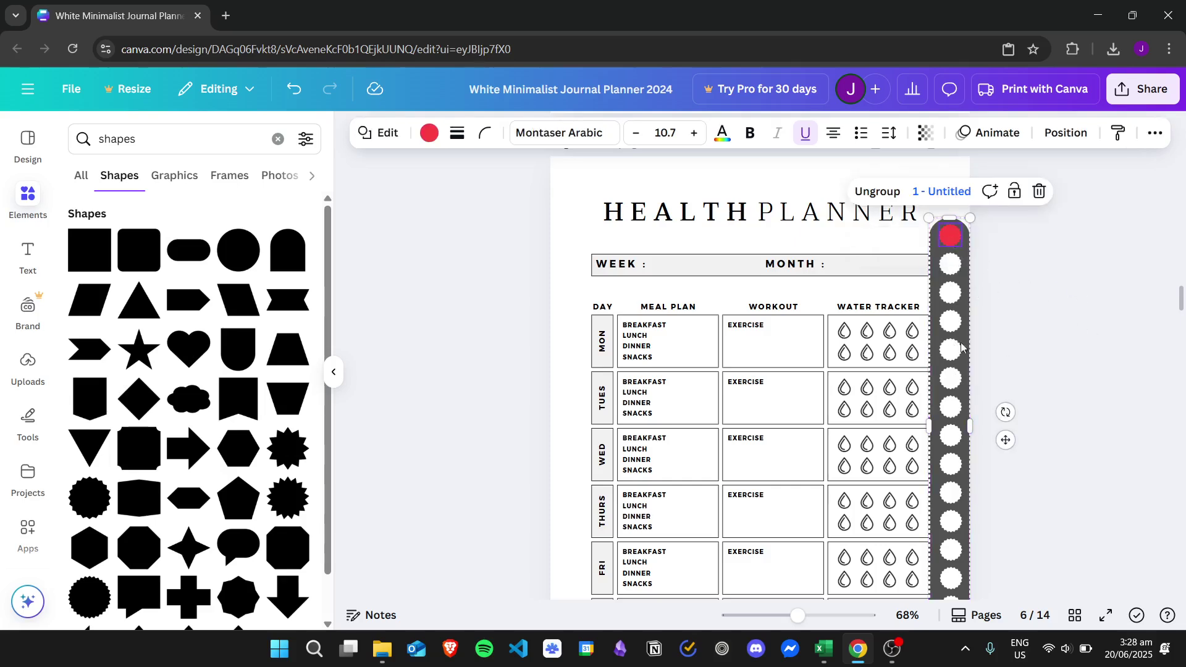
left_click(1152, 297)
left_click_drag(1181, 295, 1182, 130)
scroll(1141, 303, "up", 2)
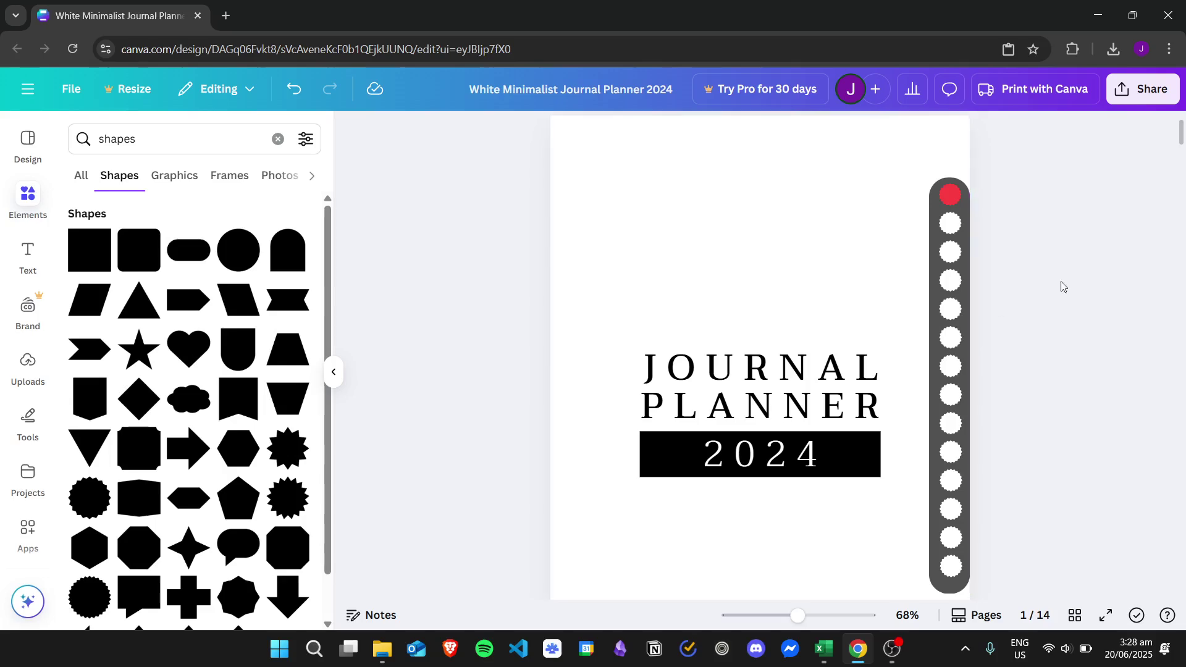
scroll(1182, 138, "down", 5)
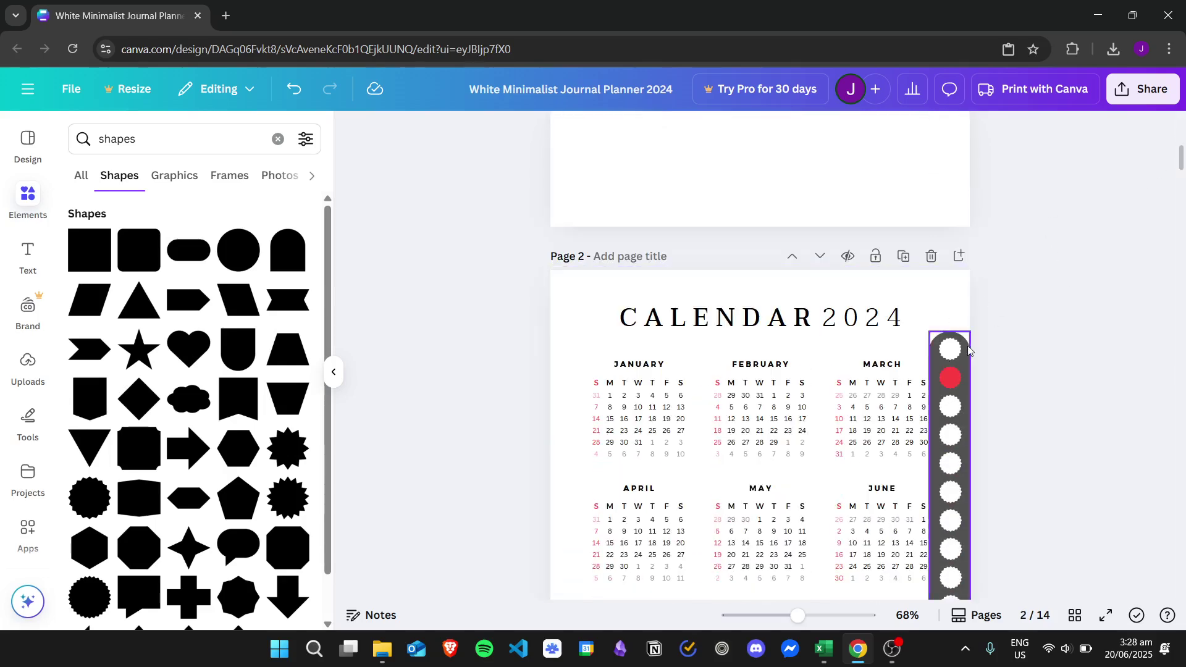
scroll(1180, 158, "down", 6)
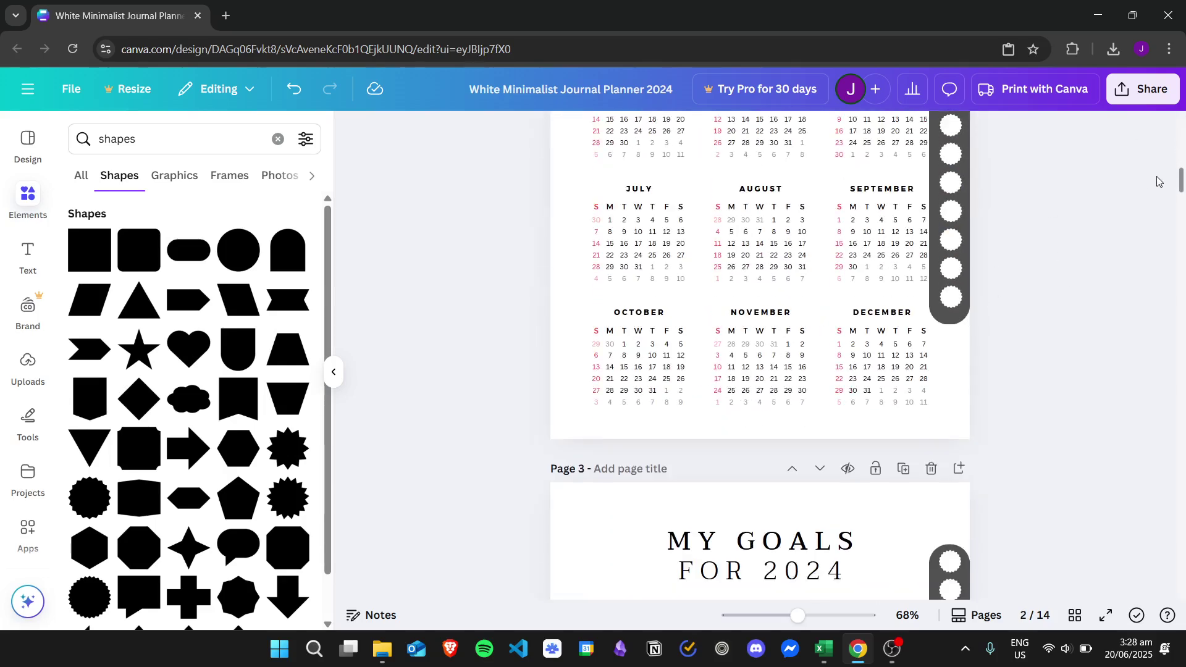
scroll(850, 236, "up", 4)
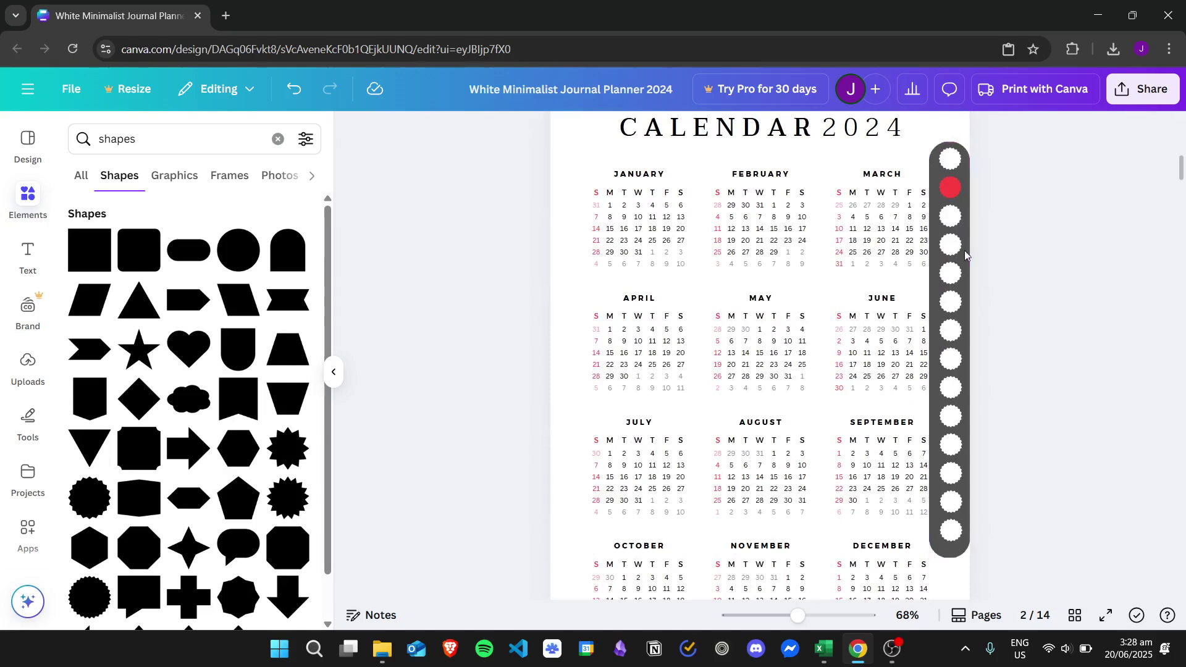
left_click_drag(1177, 171, 1182, 306)
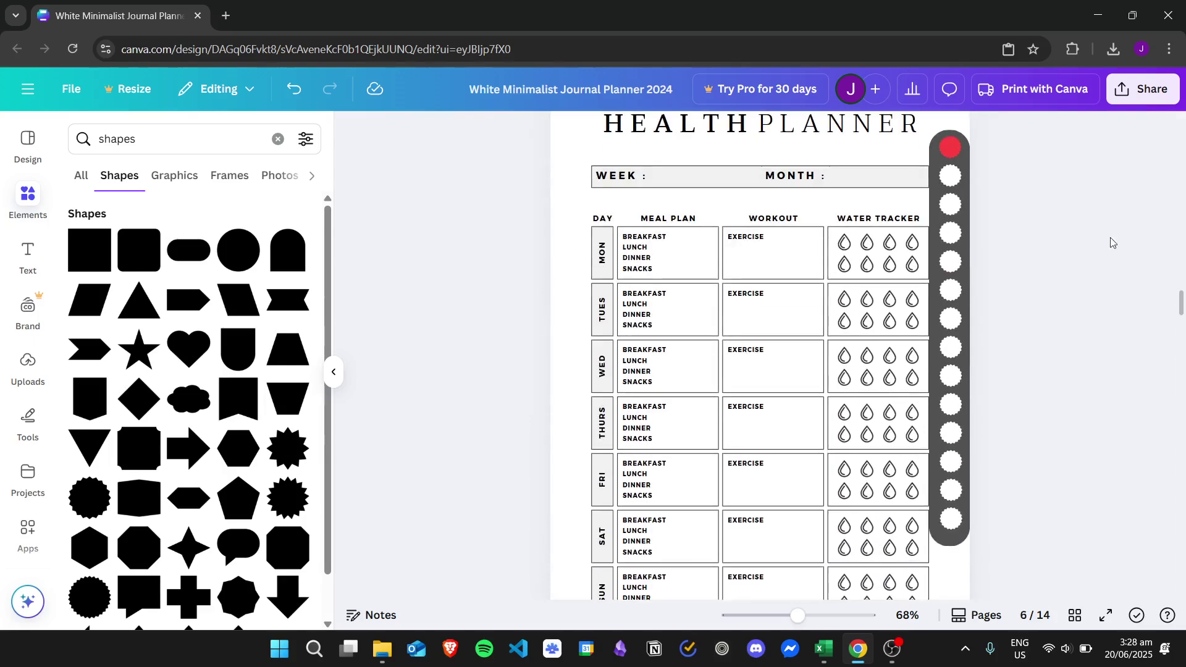
On the Health Planner tab bar, recolor the sixth badge with the document's red and the first badge white
left_click(950, 152)
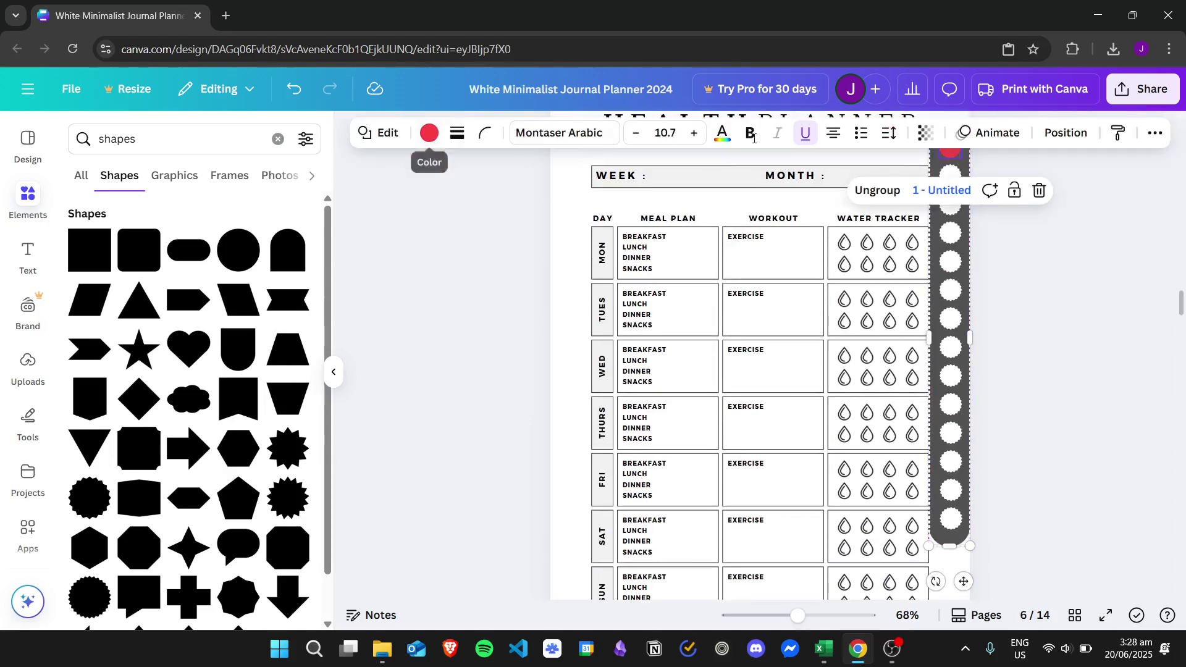
left_click(1034, 257)
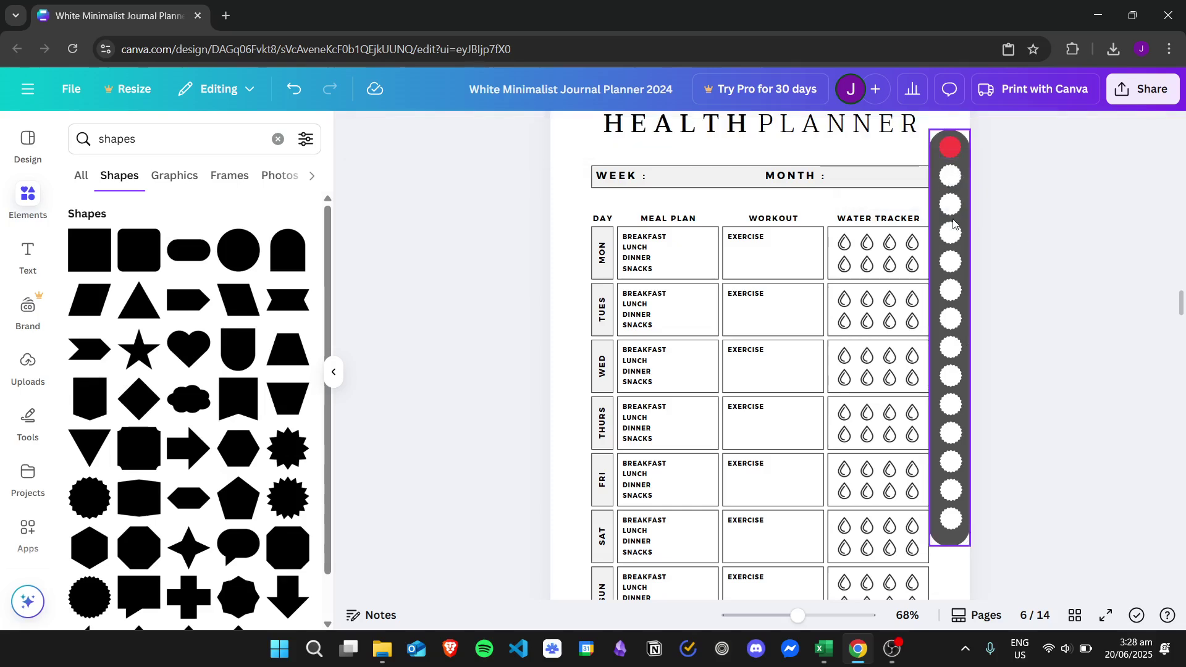
left_click(953, 295)
left_click(953, 295)
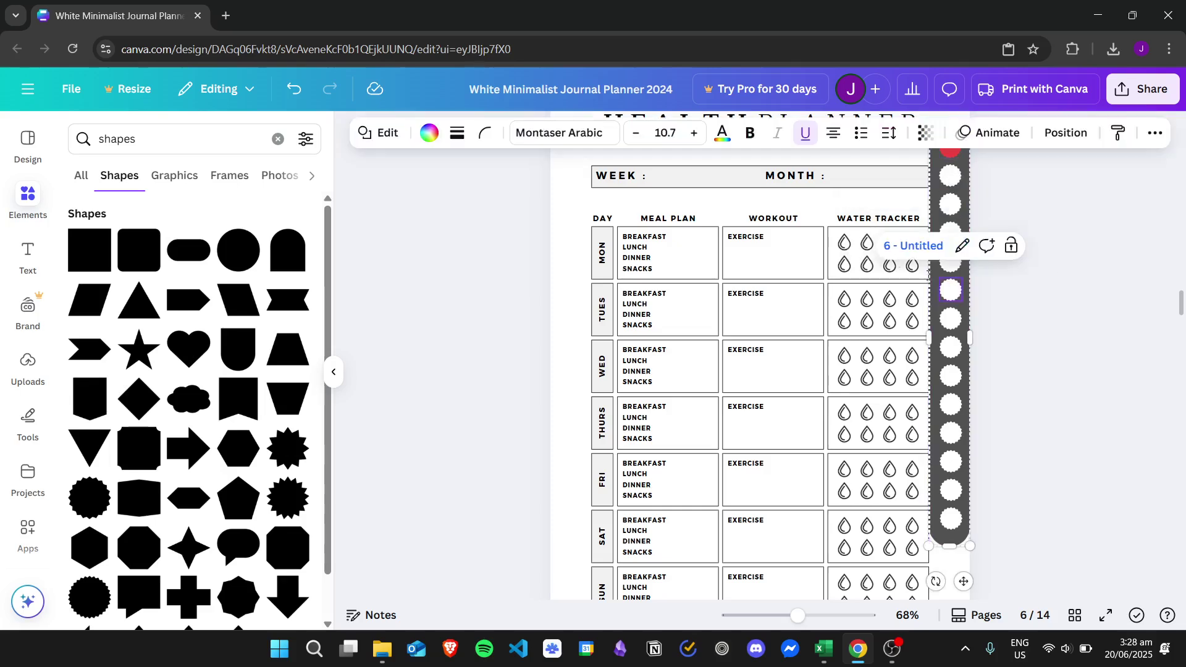
left_click(127, 290)
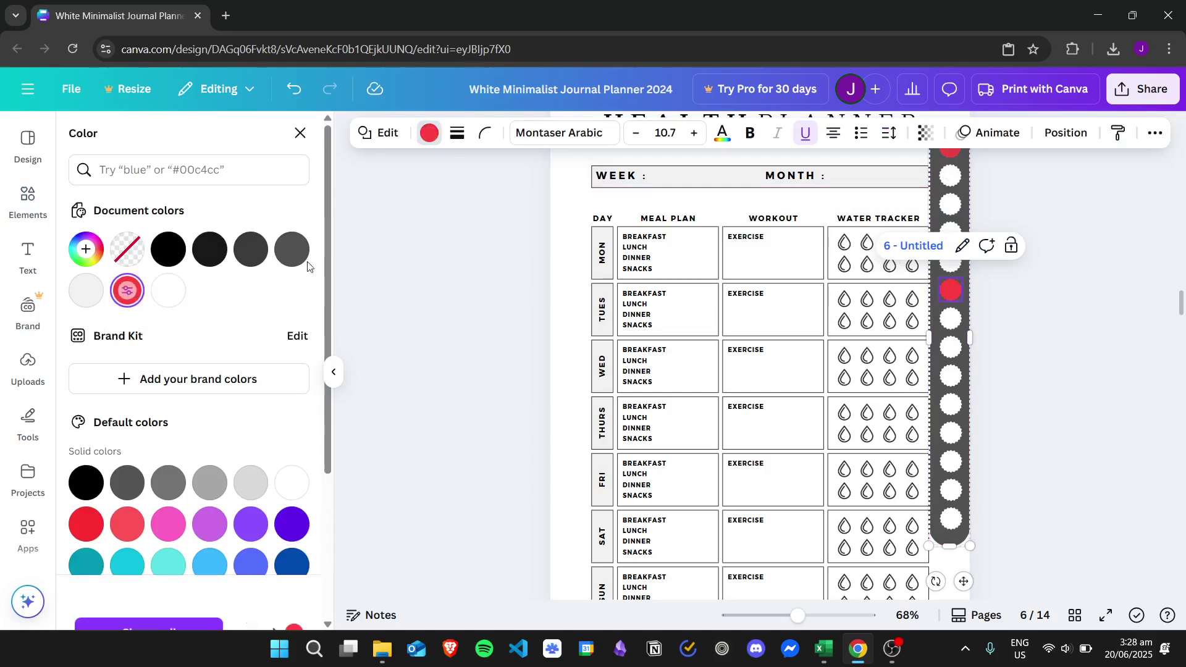
left_click(950, 161)
left_click(950, 160)
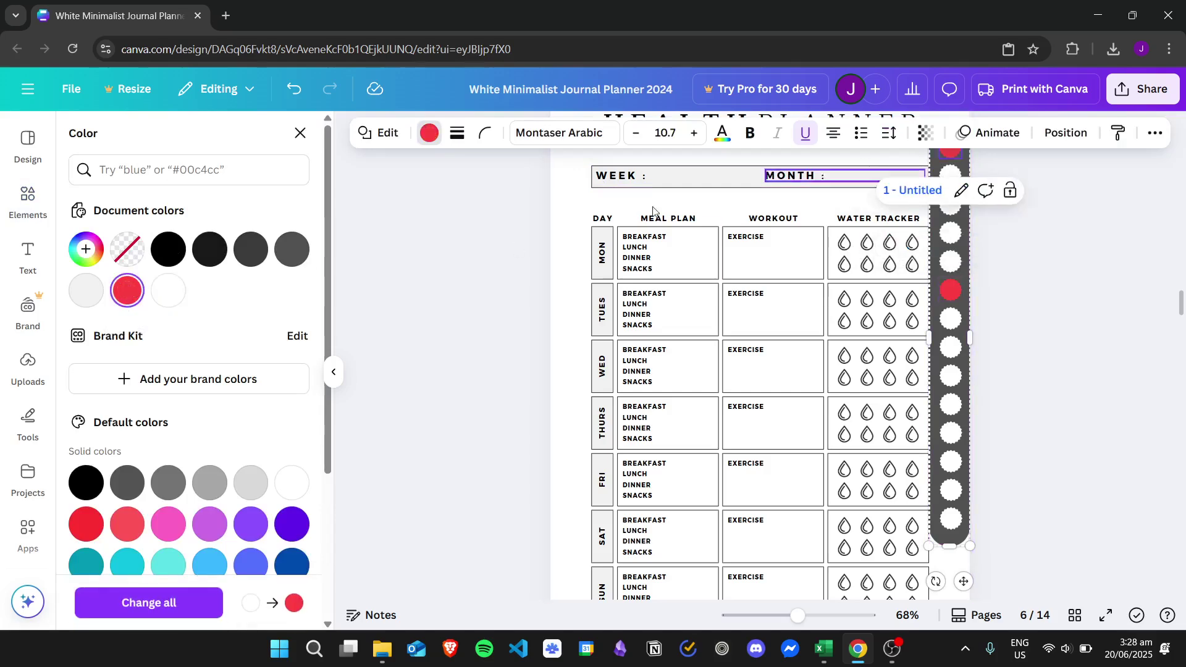
Paste the copied tab bar onto page 7, Workout Planner
scroll(903, 240, "down", 9)
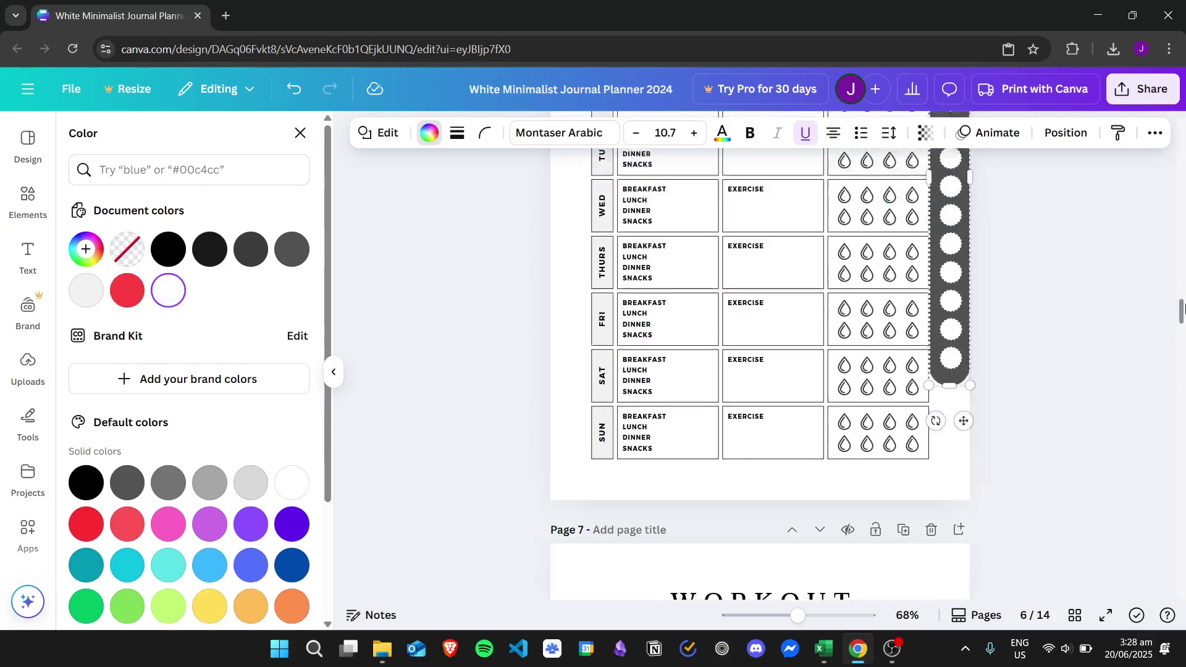
left_click(896, 240)
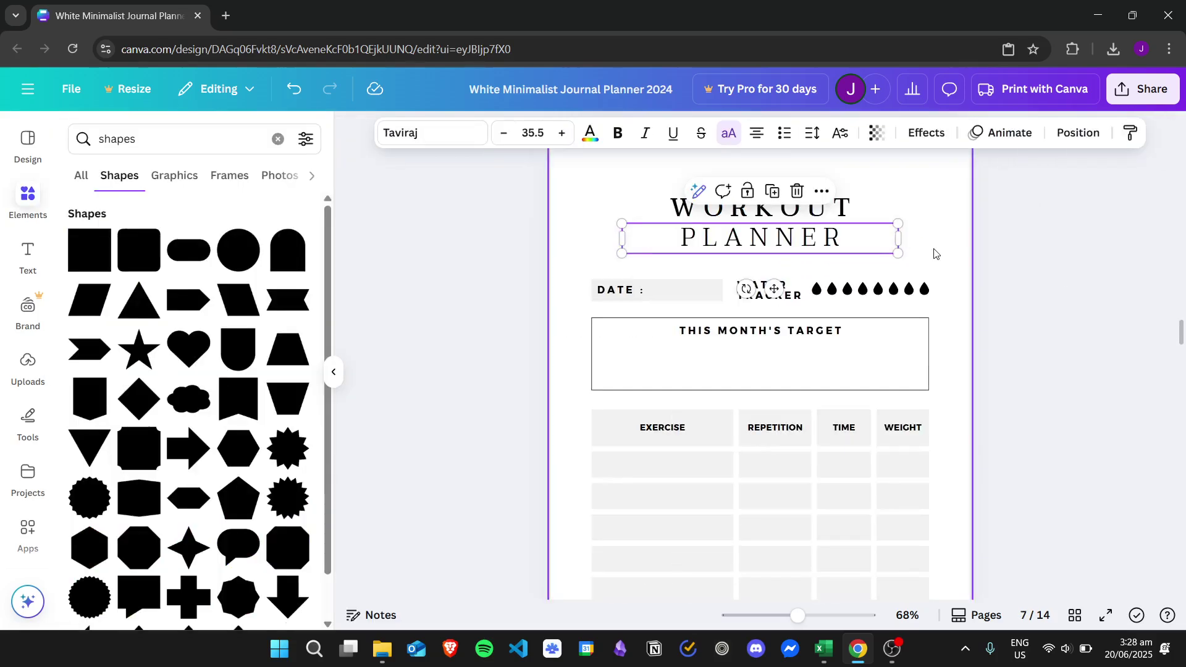
left_click(933, 250)
key("ctrl+v")
On the Workout Planner tab bar, recolor the seventh badge with the document's red and the first badge white
left_click(944, 232)
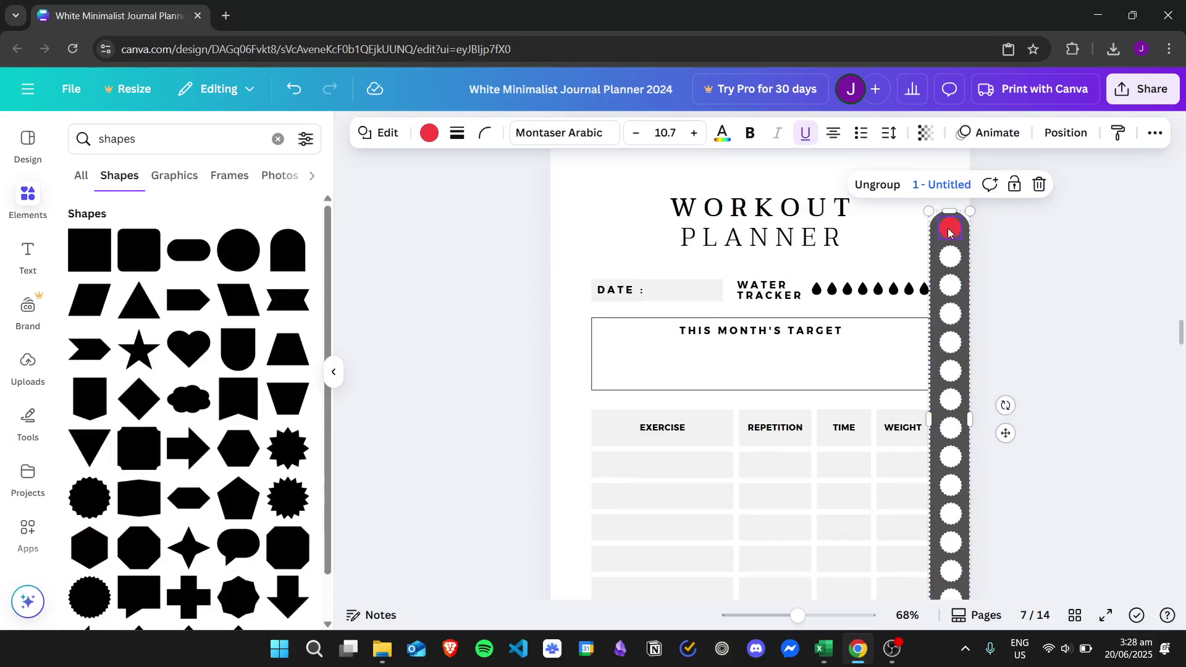
left_click(950, 231)
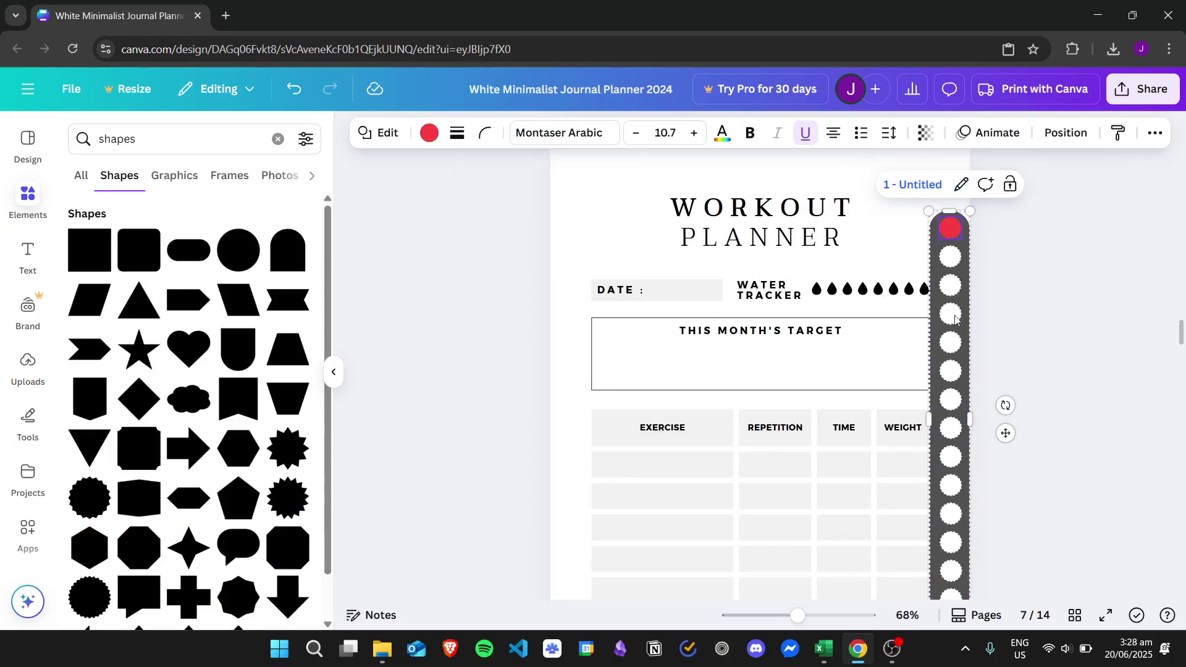
left_click(955, 404)
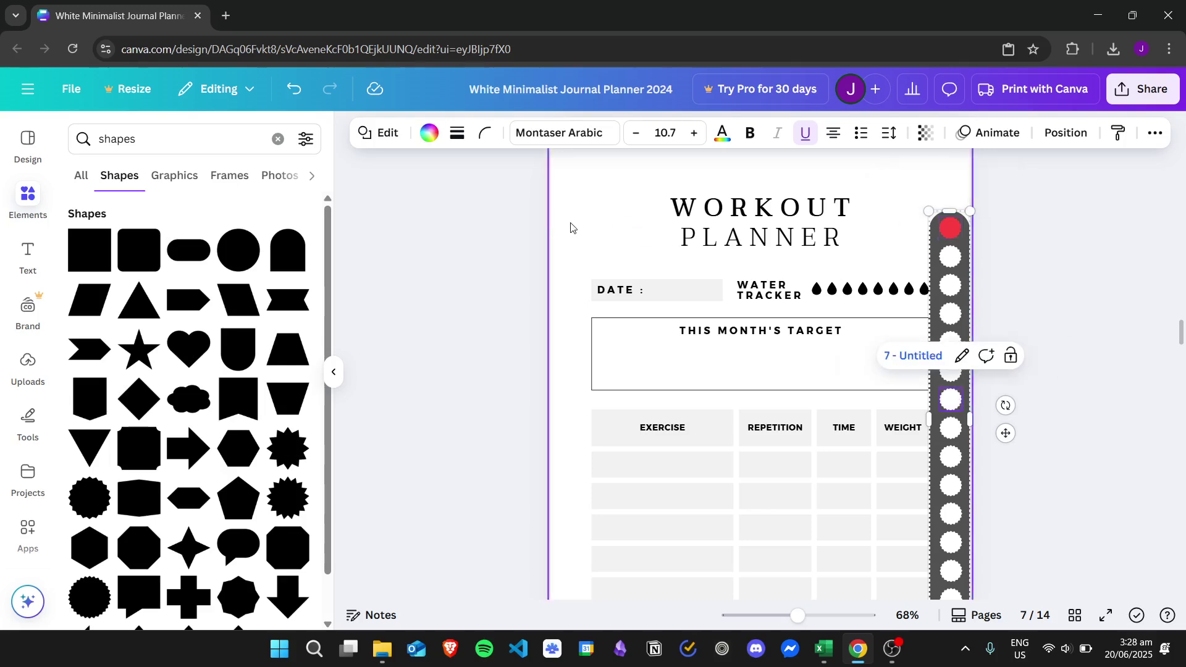
left_click(430, 133)
left_click(128, 290)
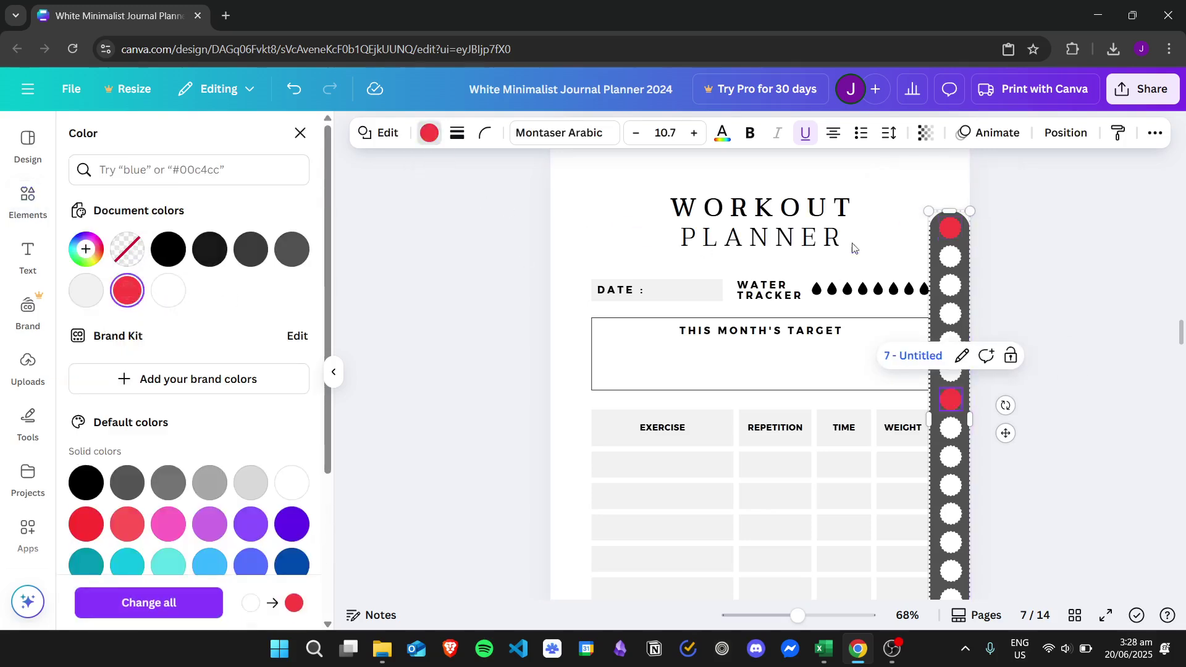
left_click(950, 231)
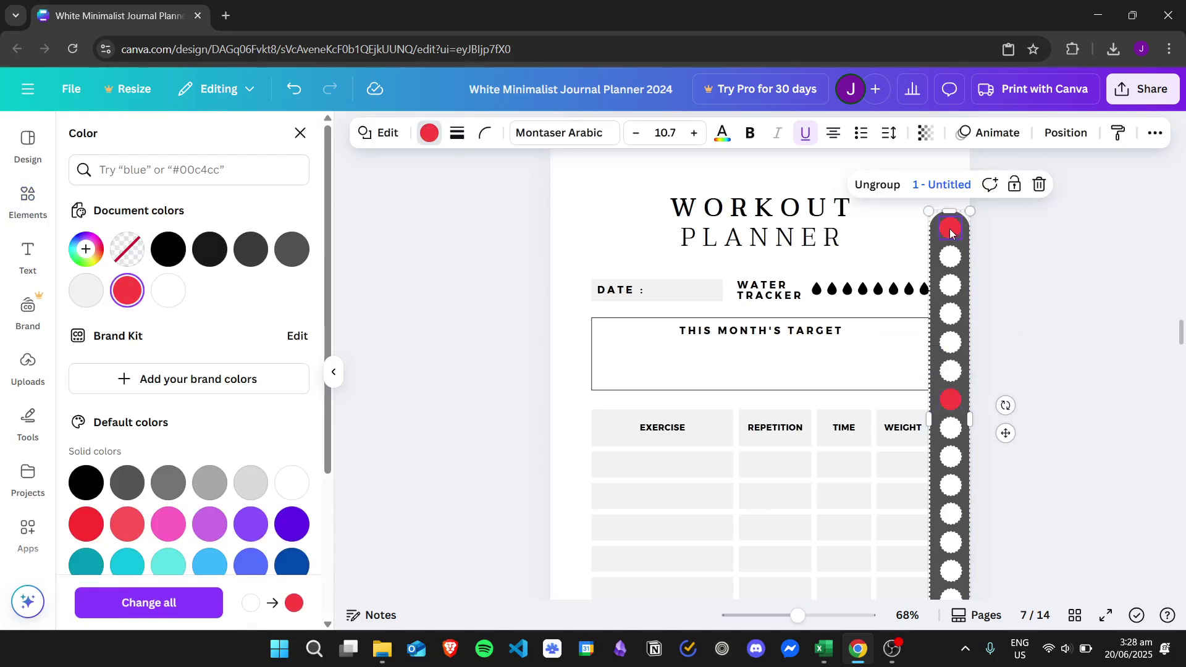
left_click(430, 133)
left_click(429, 133)
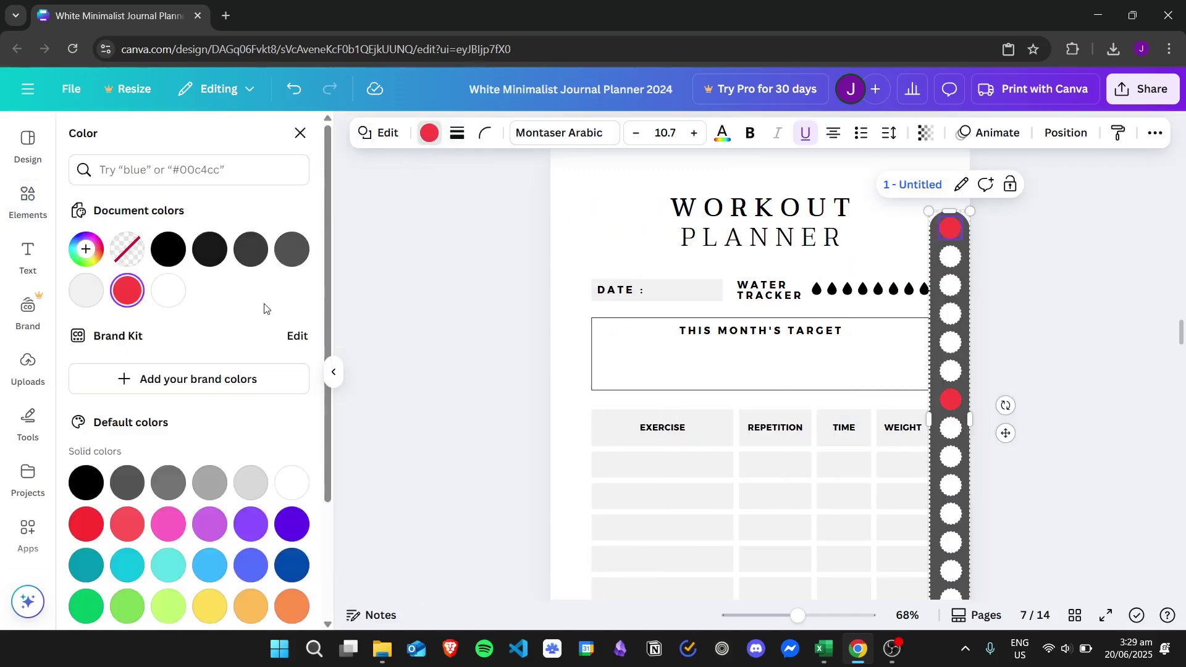
left_click(166, 291)
Paste the copied tab bar onto page 8, Meal Planner
left_click(1182, 333)
scroll(1181, 333, "down", 10)
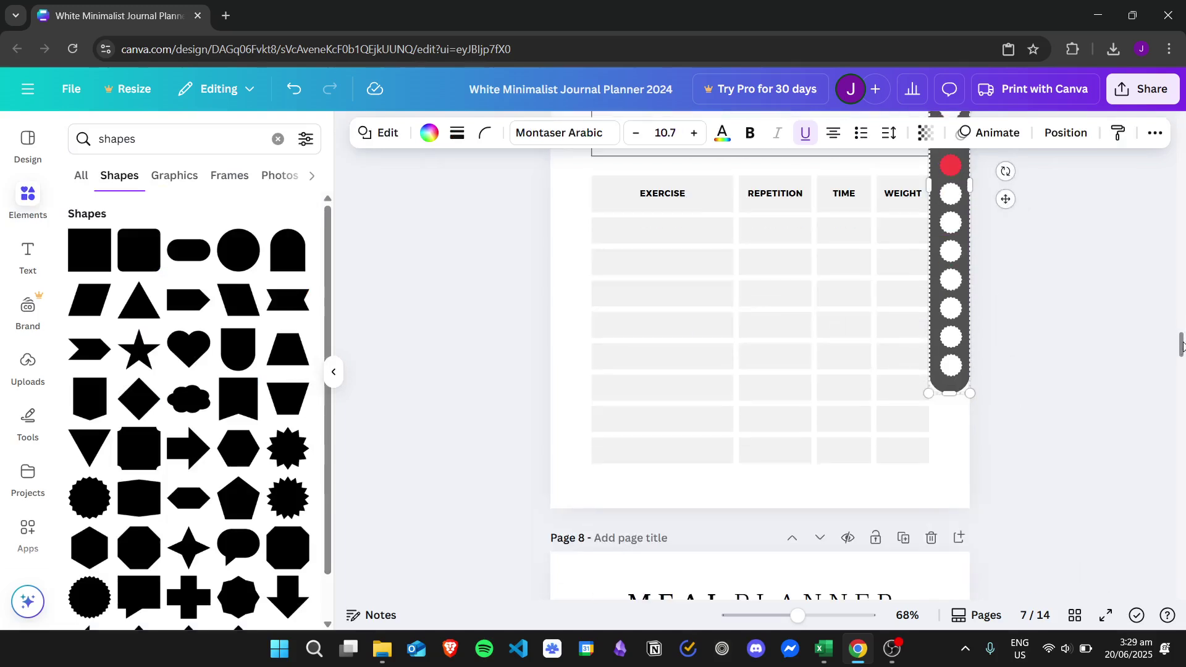
left_click(955, 319)
key("ctrl+v")
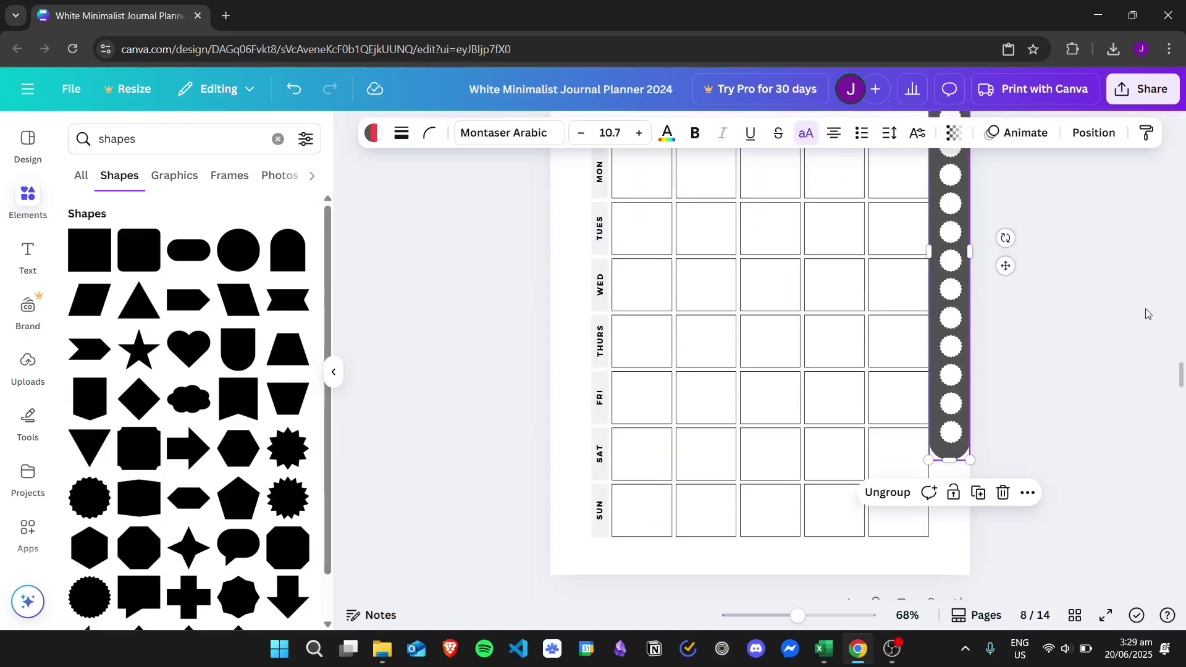
On the Meal Planner tab bar, recolor the eighth badge with the document's red and the first badge white
scroll(1182, 373, "up", 3)
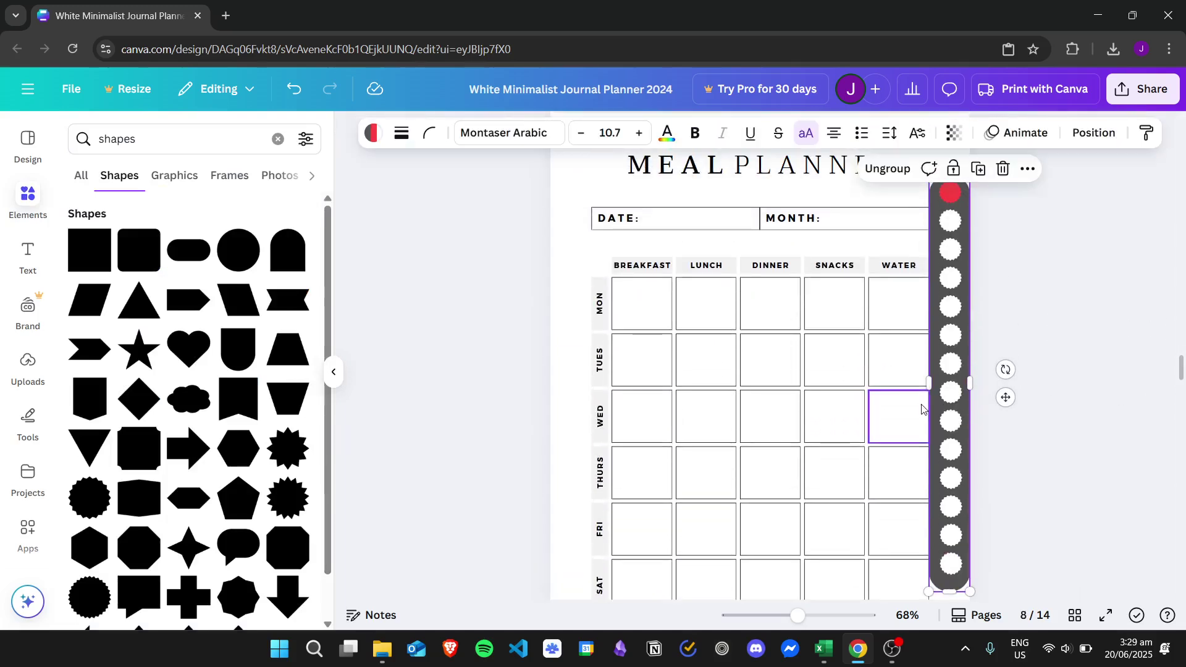
left_click(951, 393)
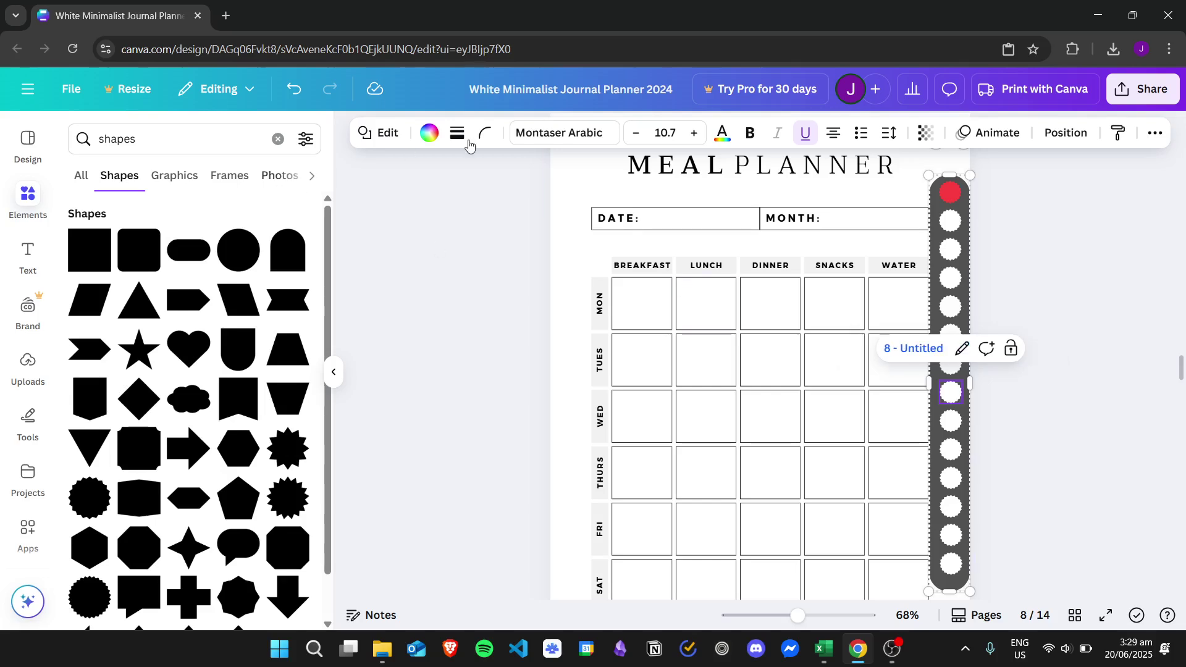
left_click(431, 133)
left_click(128, 291)
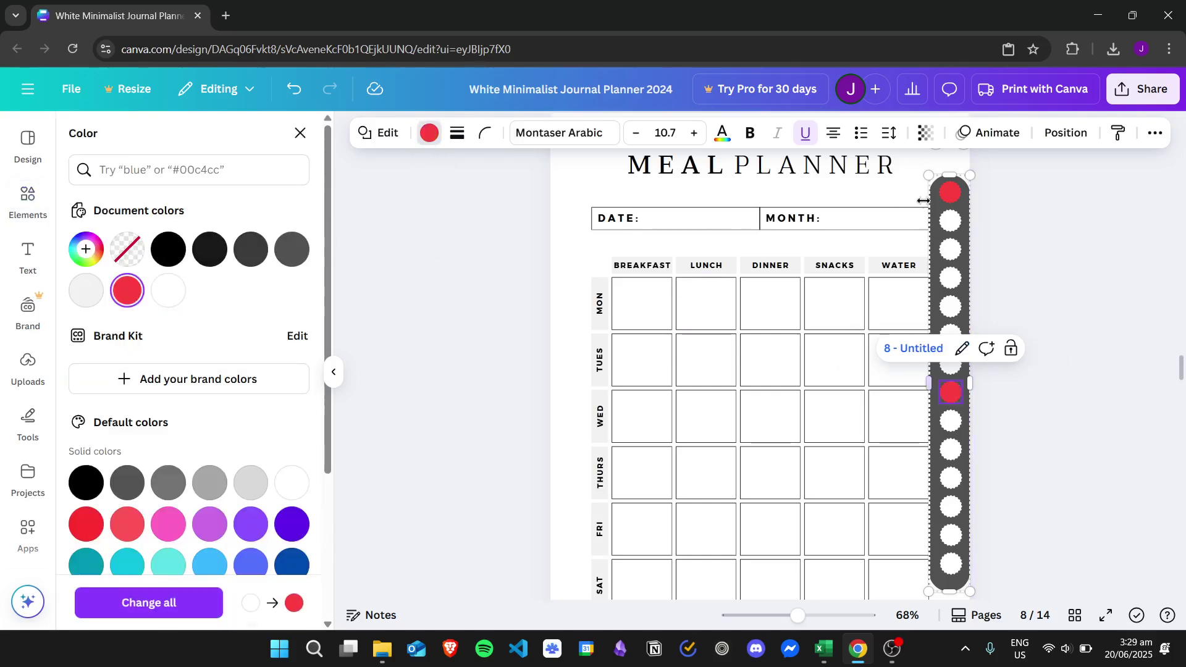
left_click(943, 195)
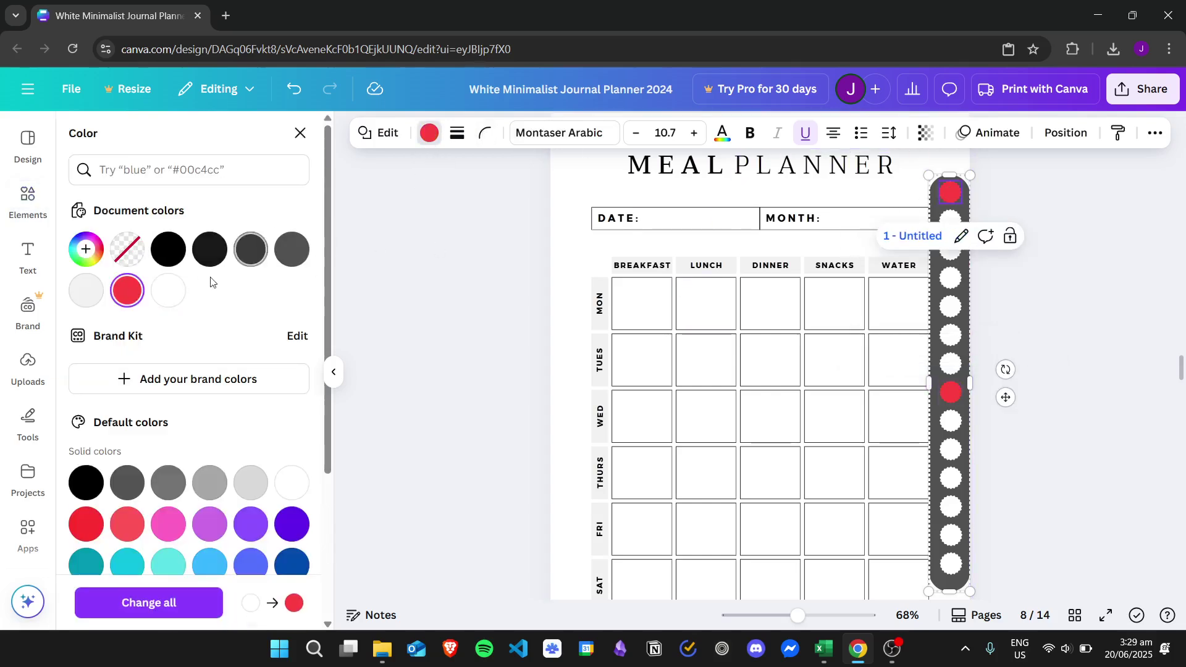
left_click(168, 290)
Paste the copied tab bar onto page 9, Grocery List, and recolor its ninth badge red and its first badge white
left_click_drag(1180, 375, 1181, 413)
left_click(951, 370)
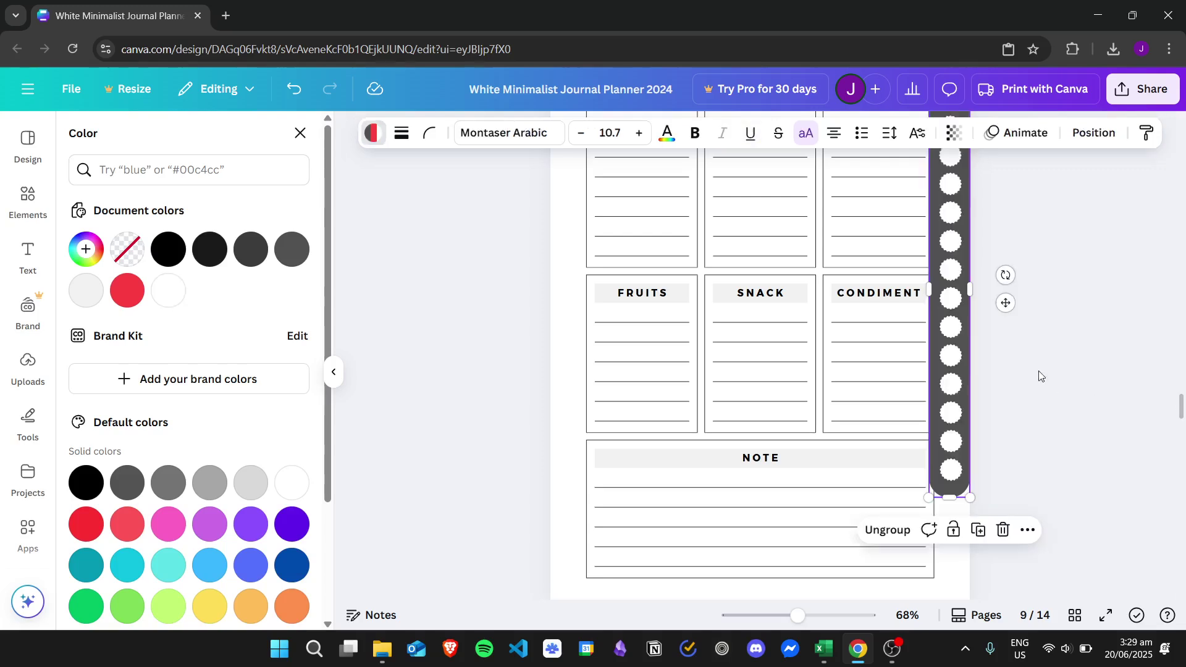
left_click(948, 330)
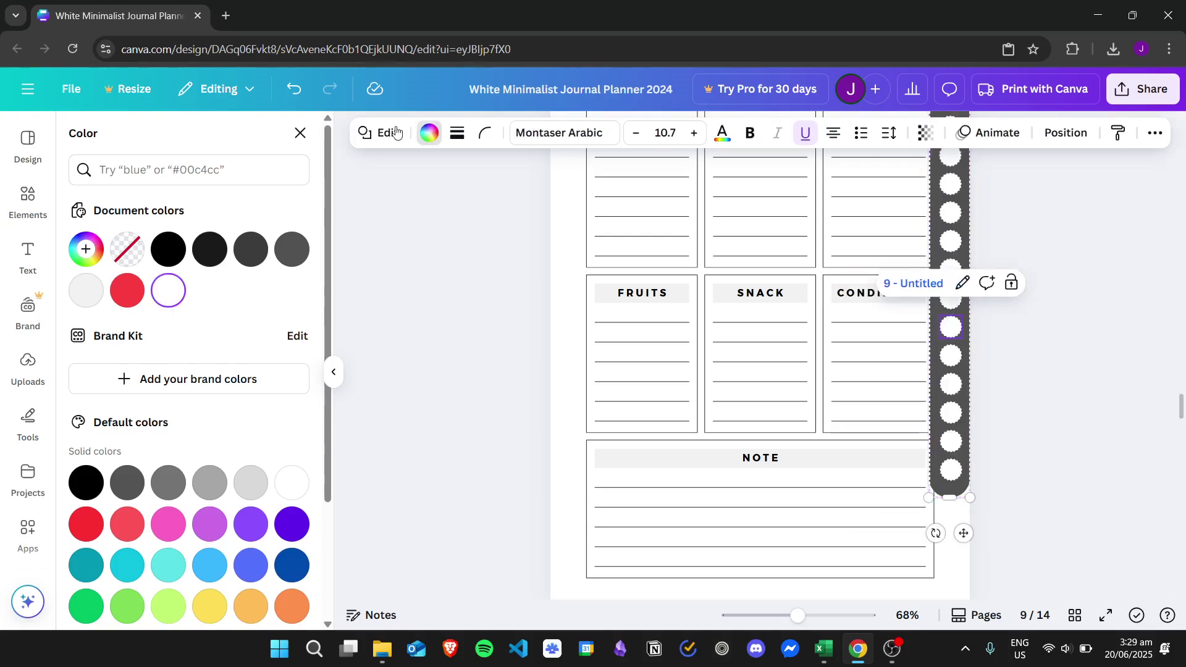
left_click(142, 288)
scroll(979, 247, "up", 3)
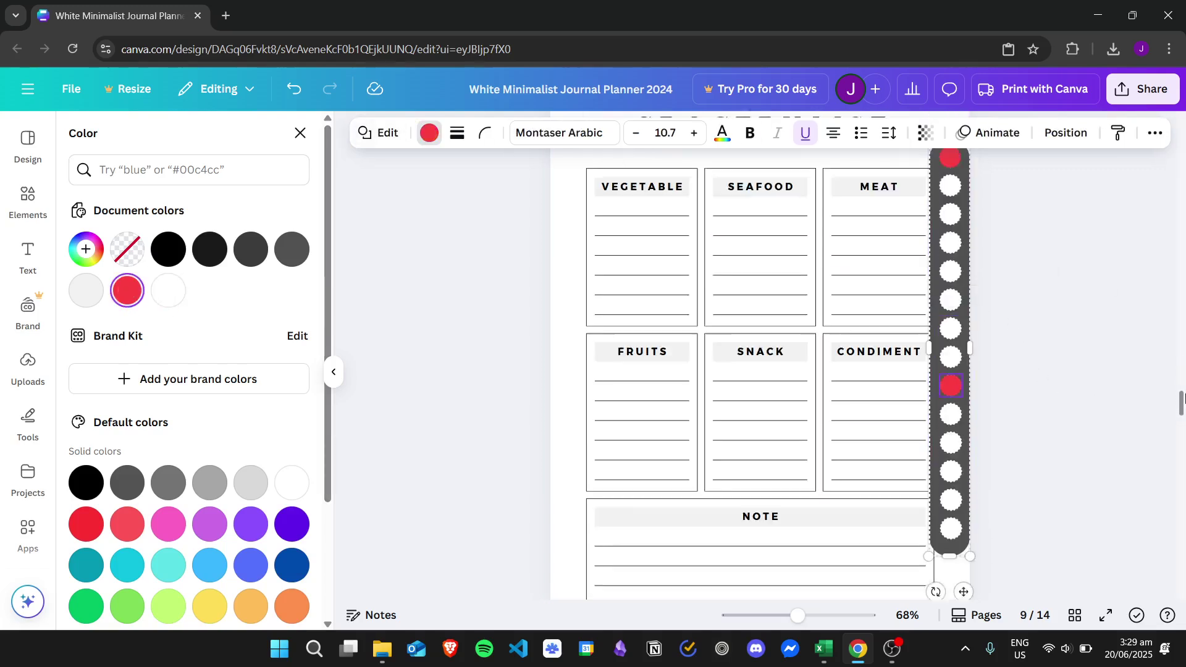
left_click(950, 204)
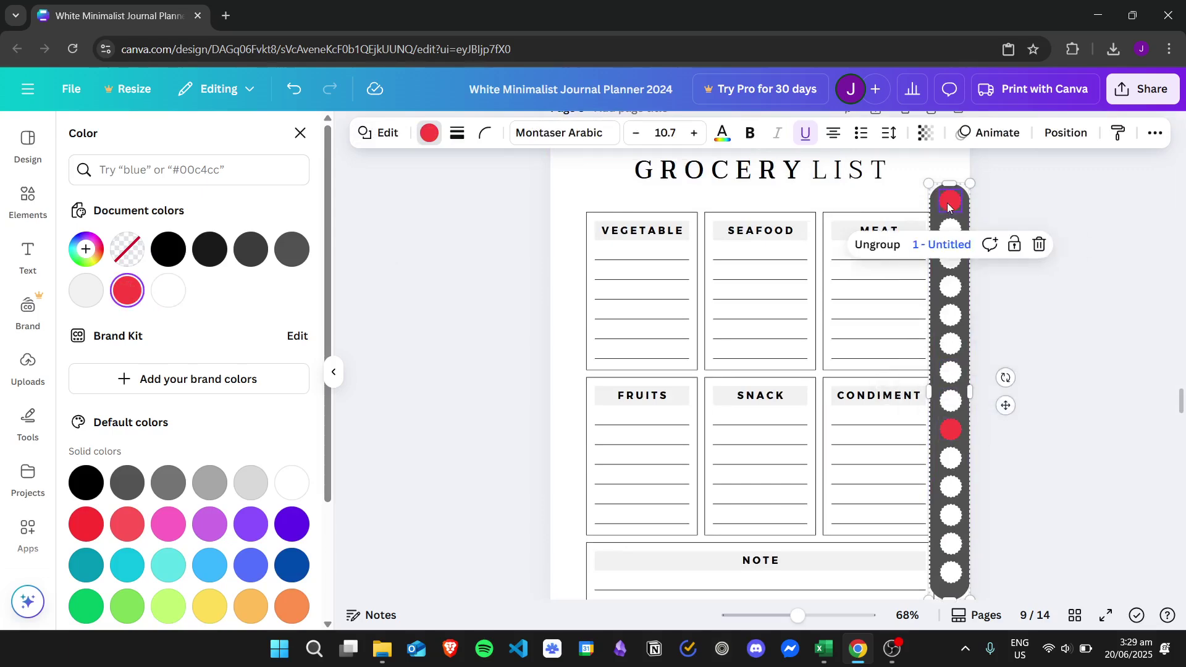
left_click(164, 299)
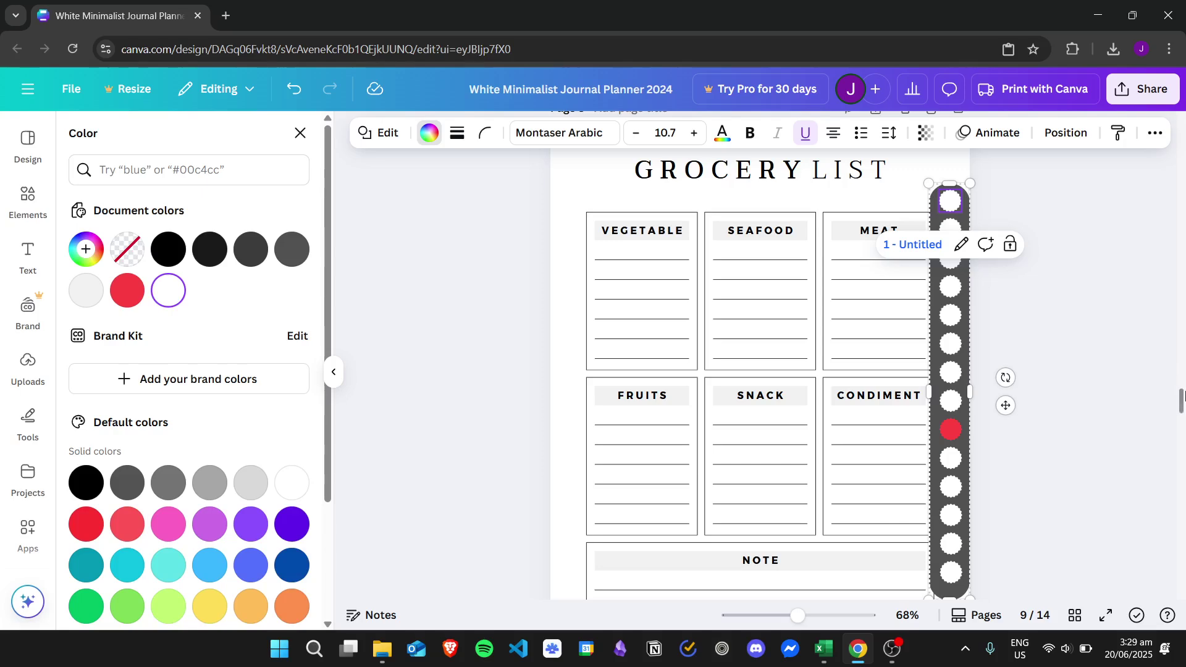
Paste the copied tab bar onto page 10, Weekly Planner, and recolor its tenth badge red and its first badge white
left_click_drag(1181, 395, 1182, 429)
left_click(951, 335)
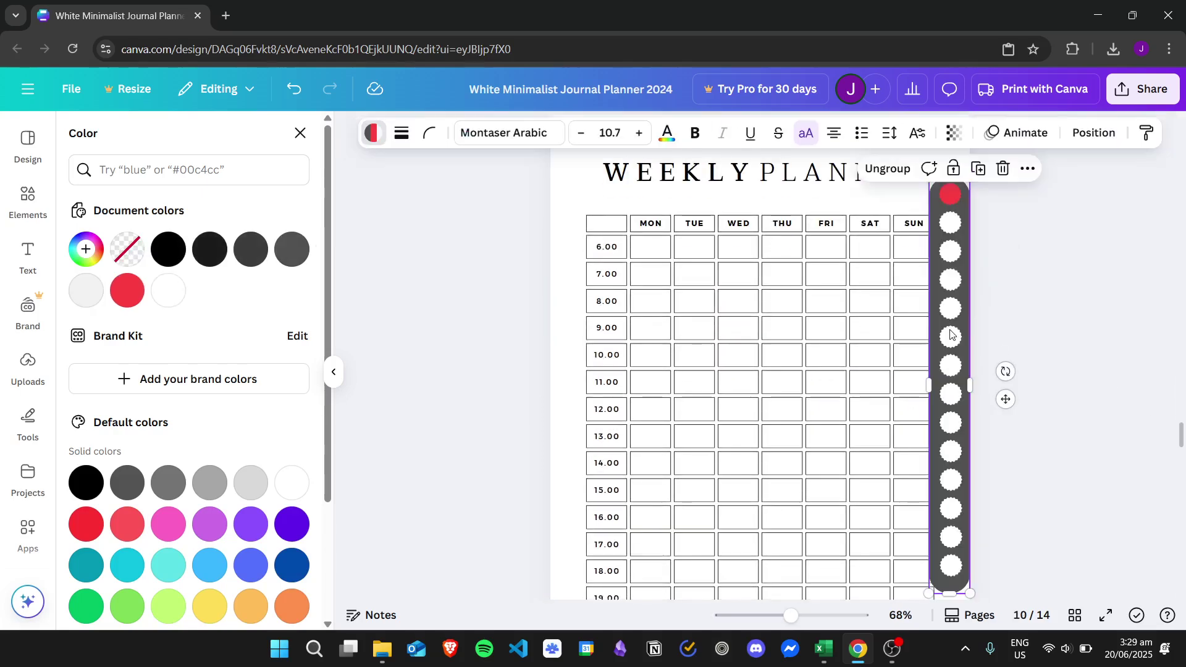
left_click(951, 454)
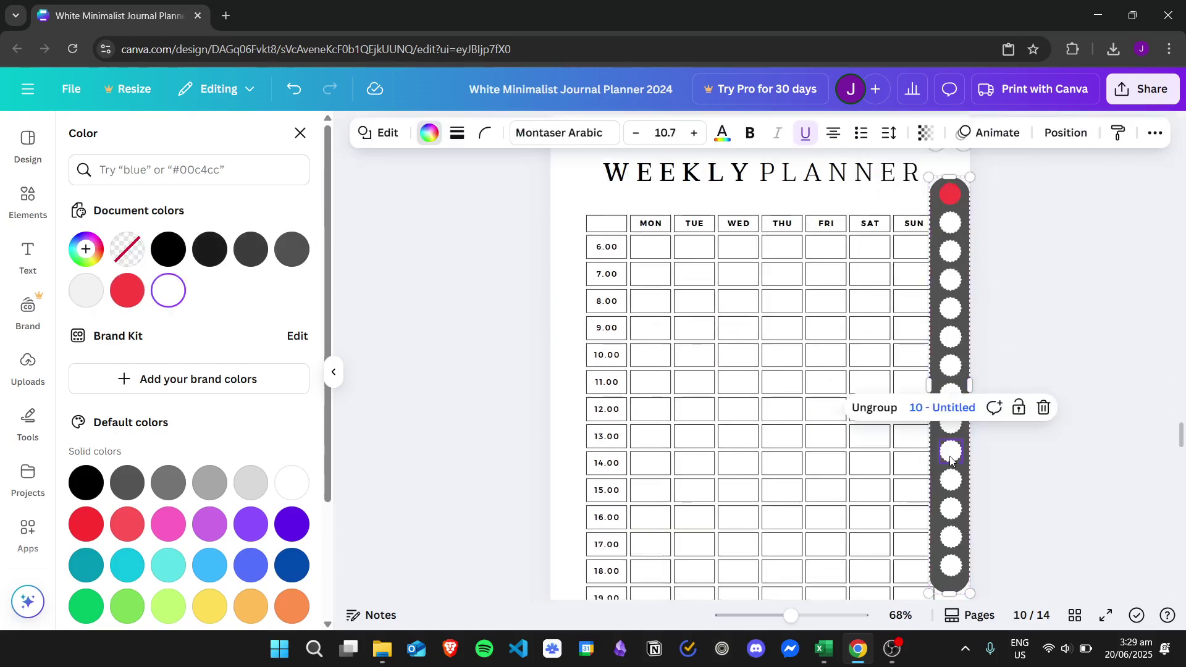
left_click(128, 290)
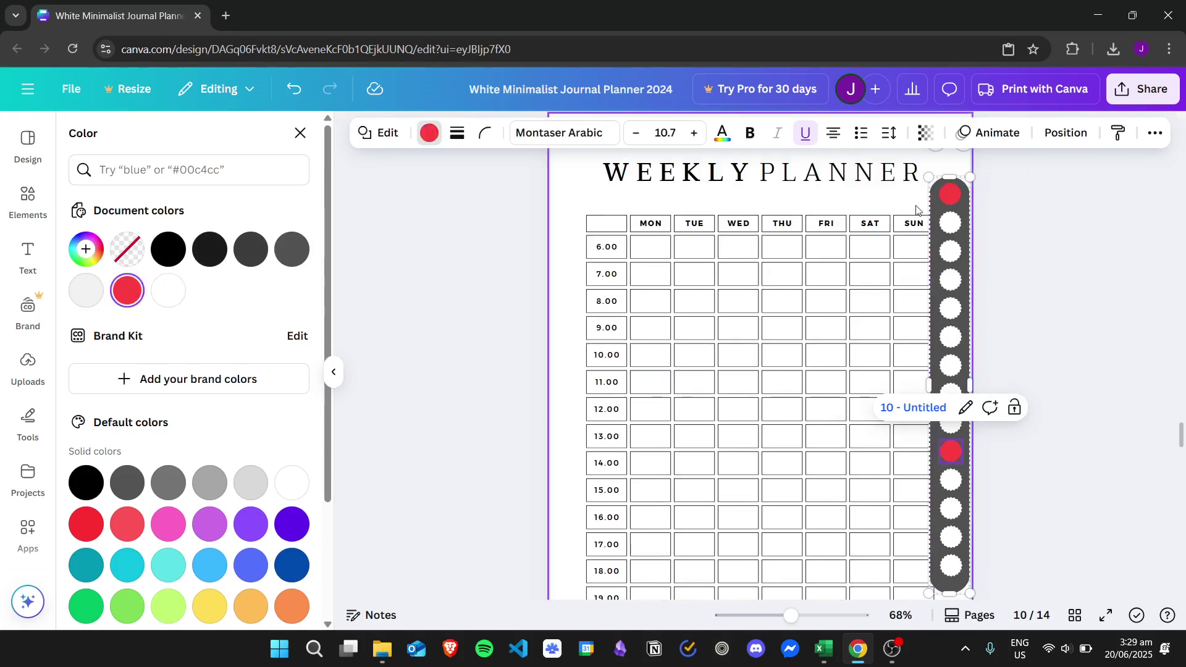
left_click(953, 201)
left_click(169, 291)
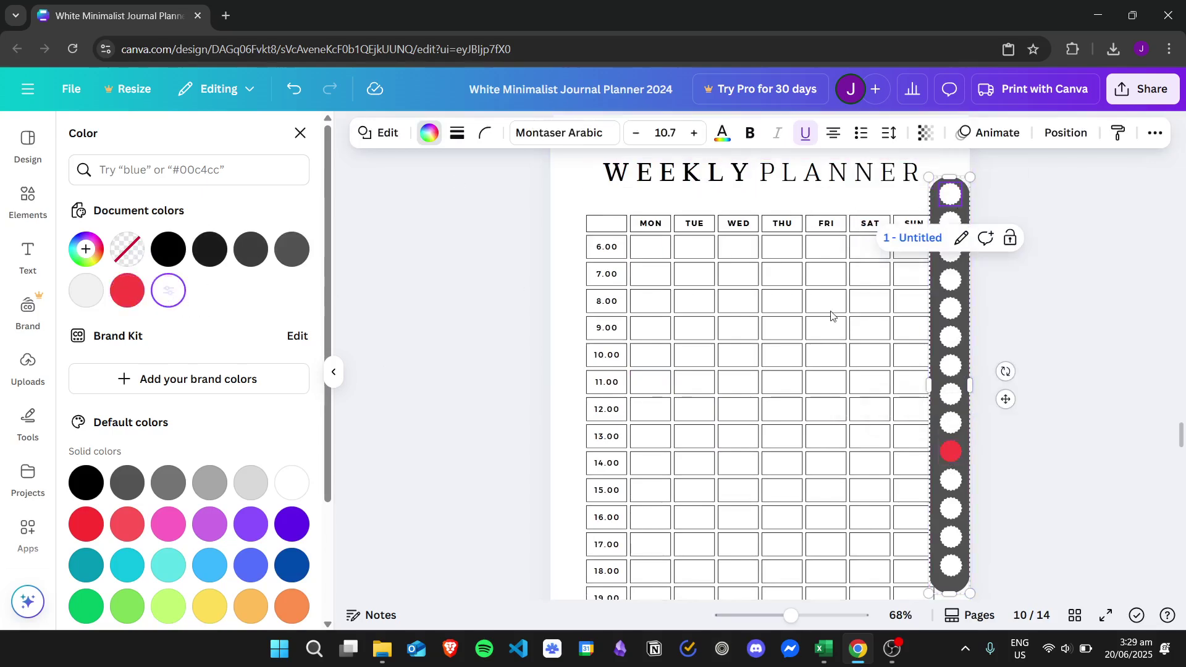
Paste the copied tab bar onto page 11, To Do List
left_click_drag(1182, 434, 1181, 444)
scroll(1181, 468, "down", 1)
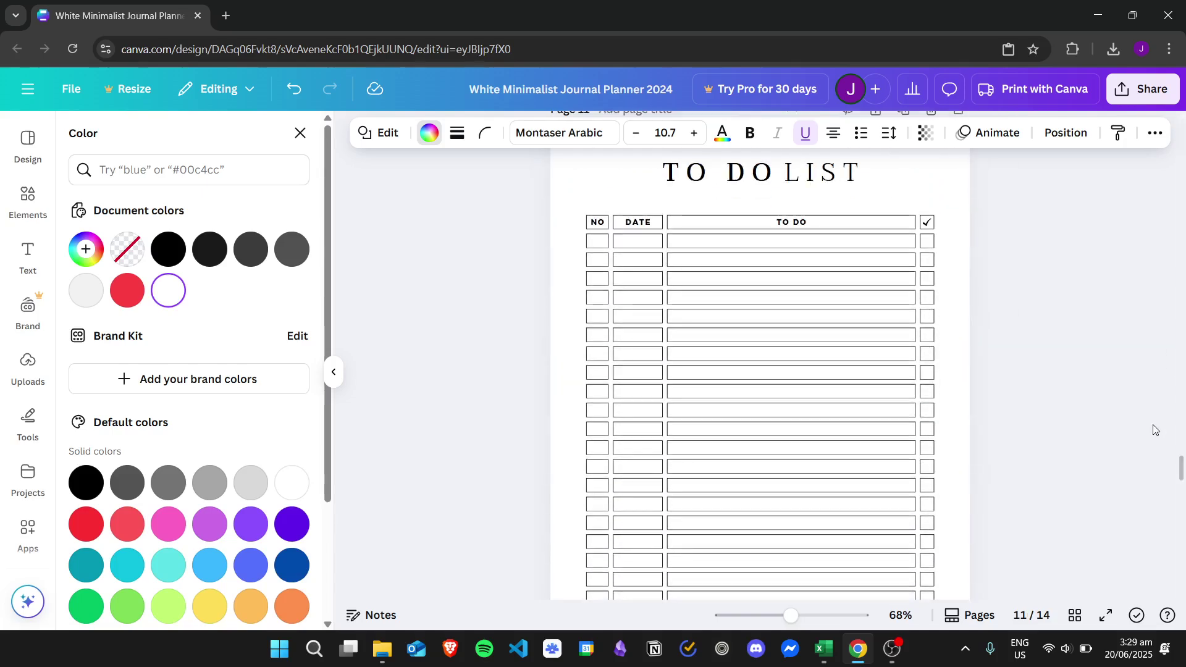
key("ctrl+v")
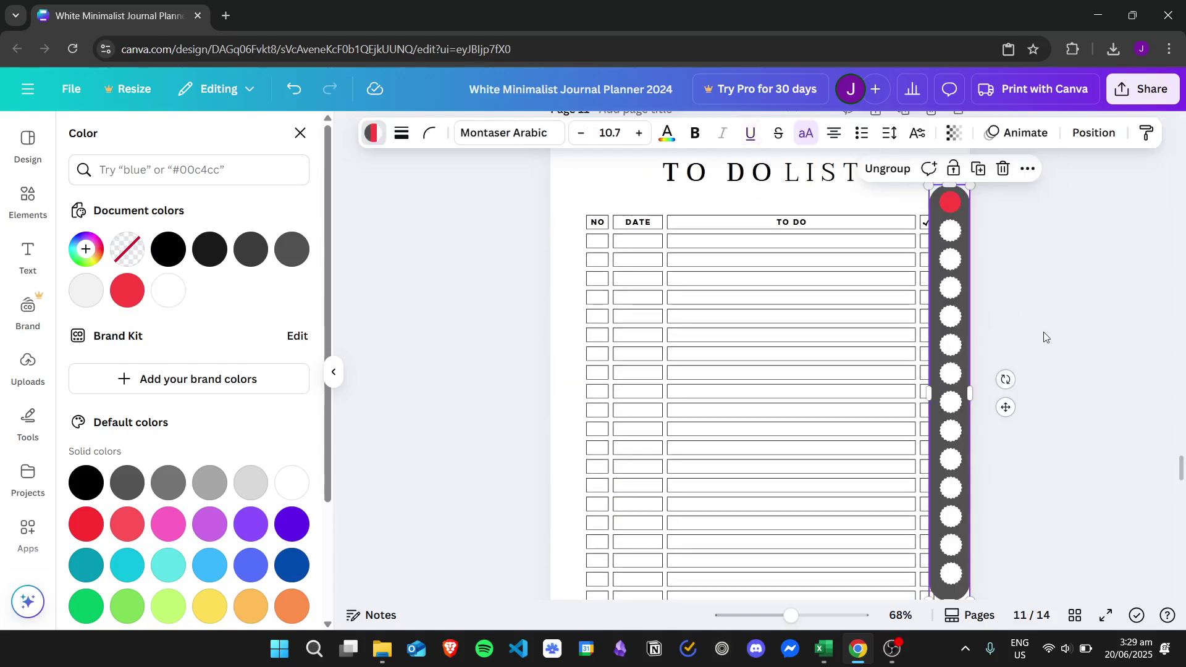
On the To Do List tab bar, recolor the eleventh badge with the document's red and the first badge white
left_click(955, 516)
left_click(952, 497)
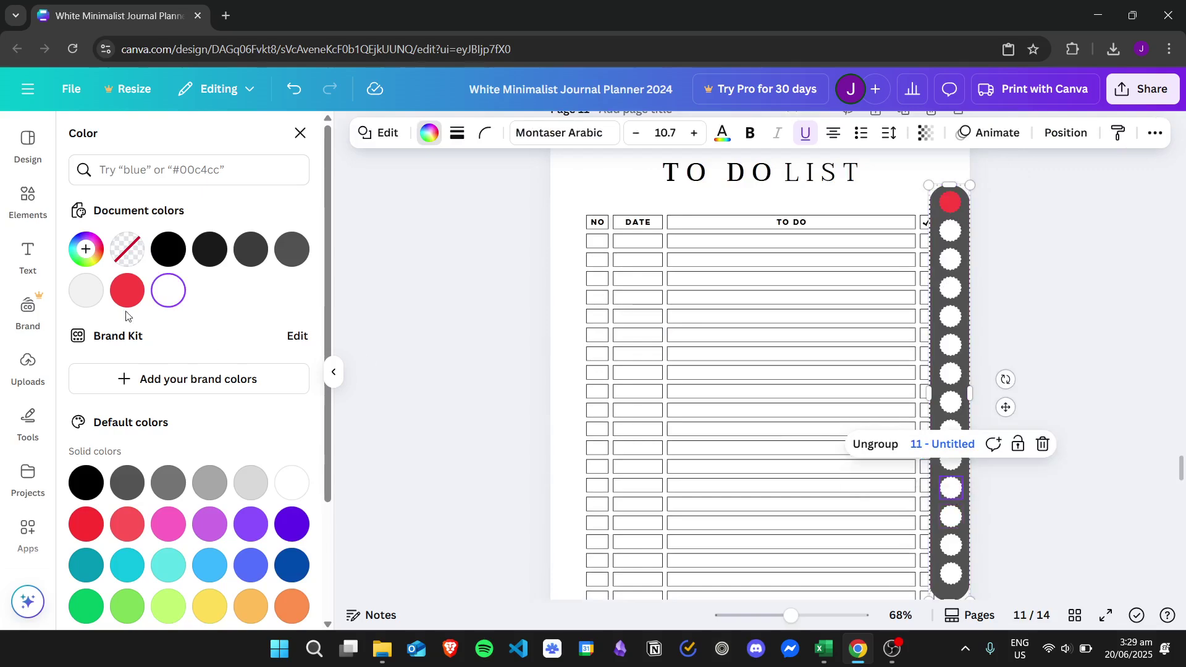
left_click(126, 290)
left_click(940, 202)
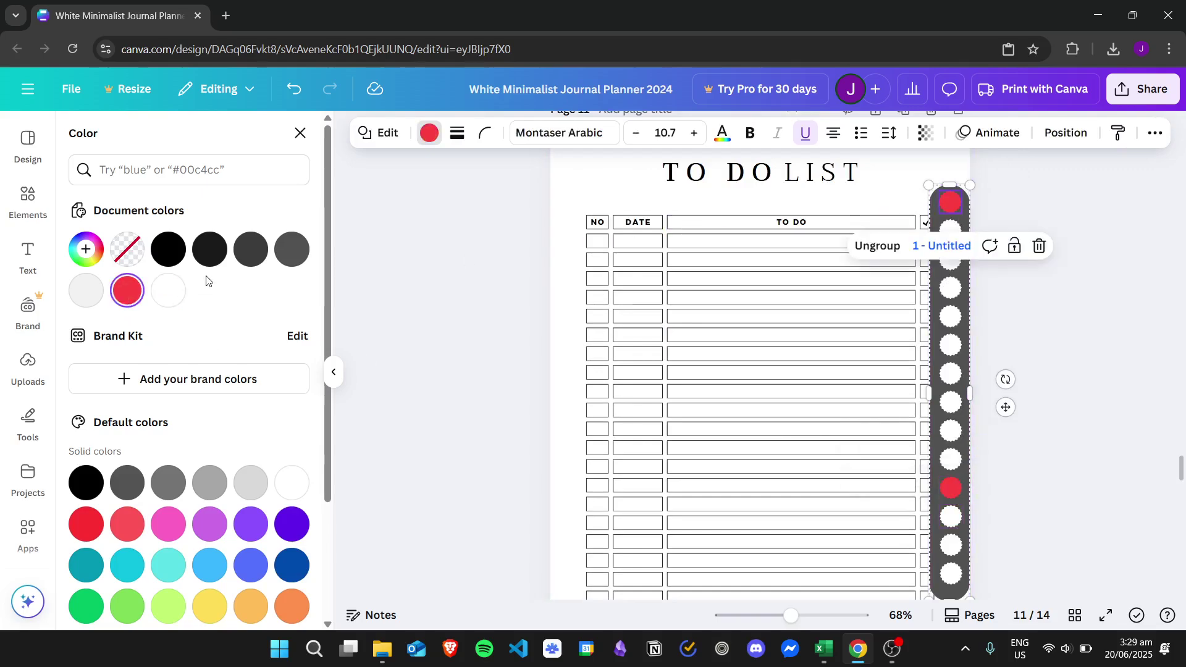
left_click(168, 291)
Paste the copied tab bar onto page 12, Study Planner
left_click_drag(1181, 473, 1180, 505)
left_click(967, 367)
left_click(963, 446)
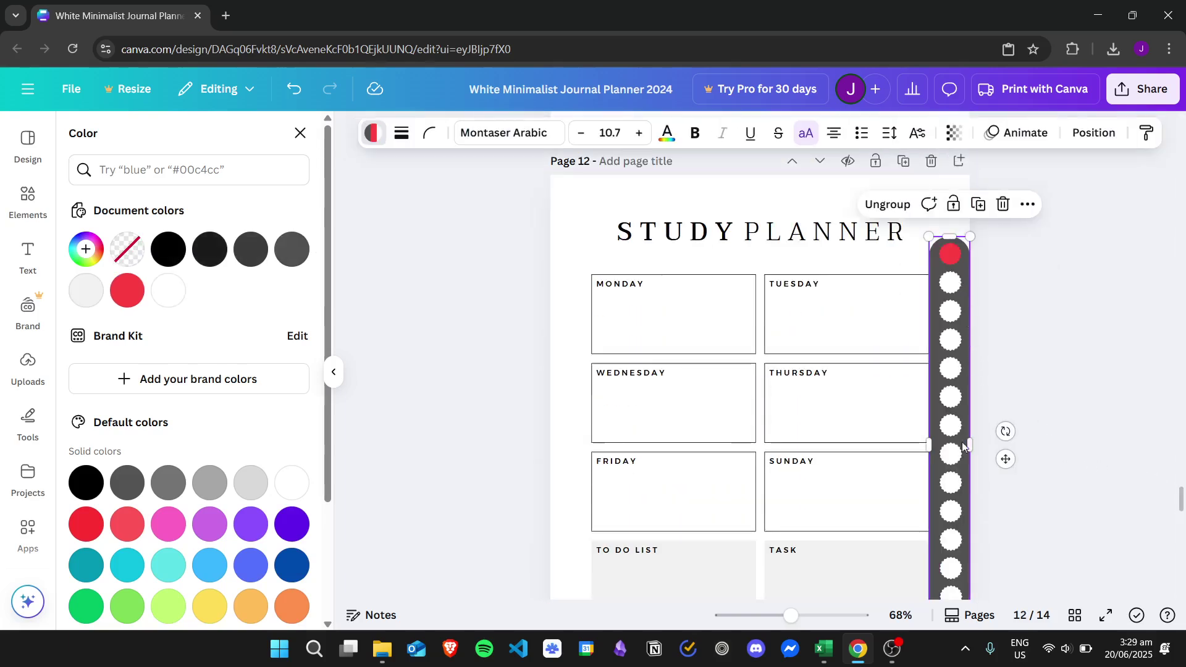
On the Study Planner tab bar, recolor the twelfth badge with the document's red and the first badge white
scroll(957, 432, "down", 2)
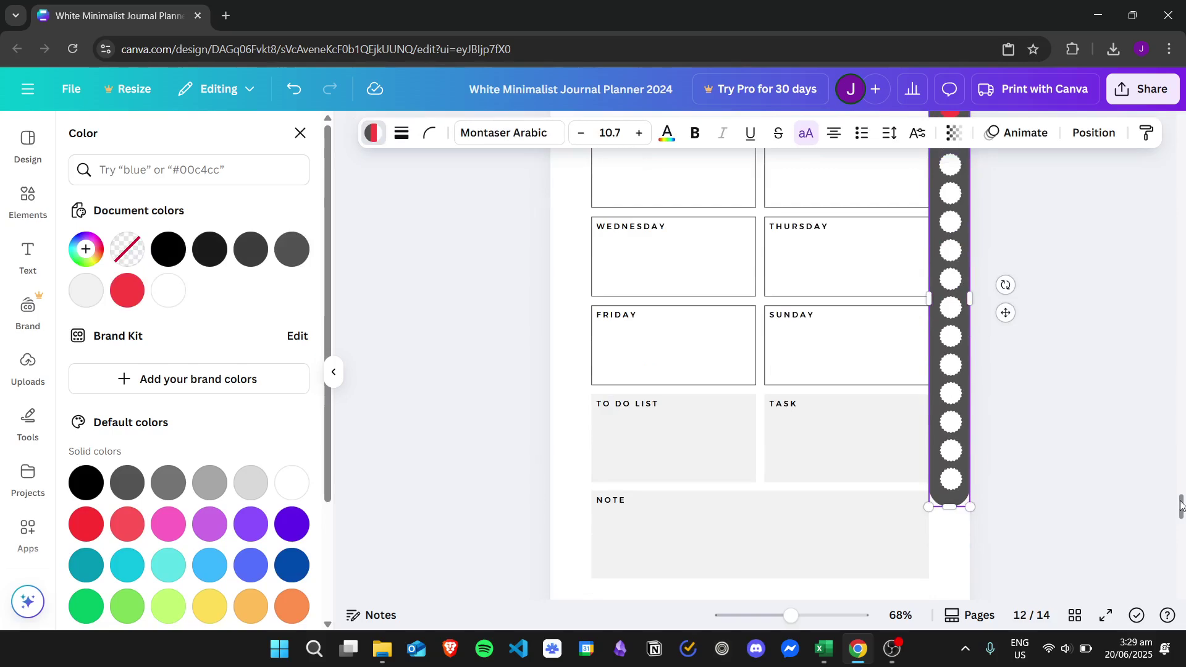
left_click(953, 420)
left_click(126, 291)
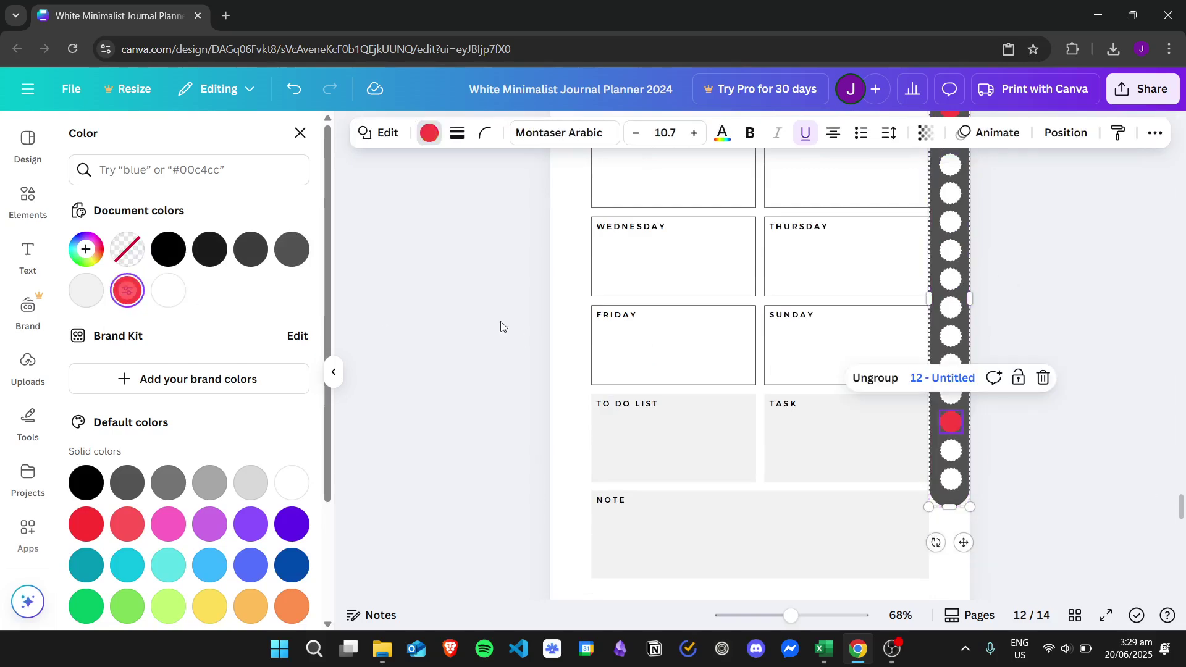
scroll(1028, 399, "up", 3)
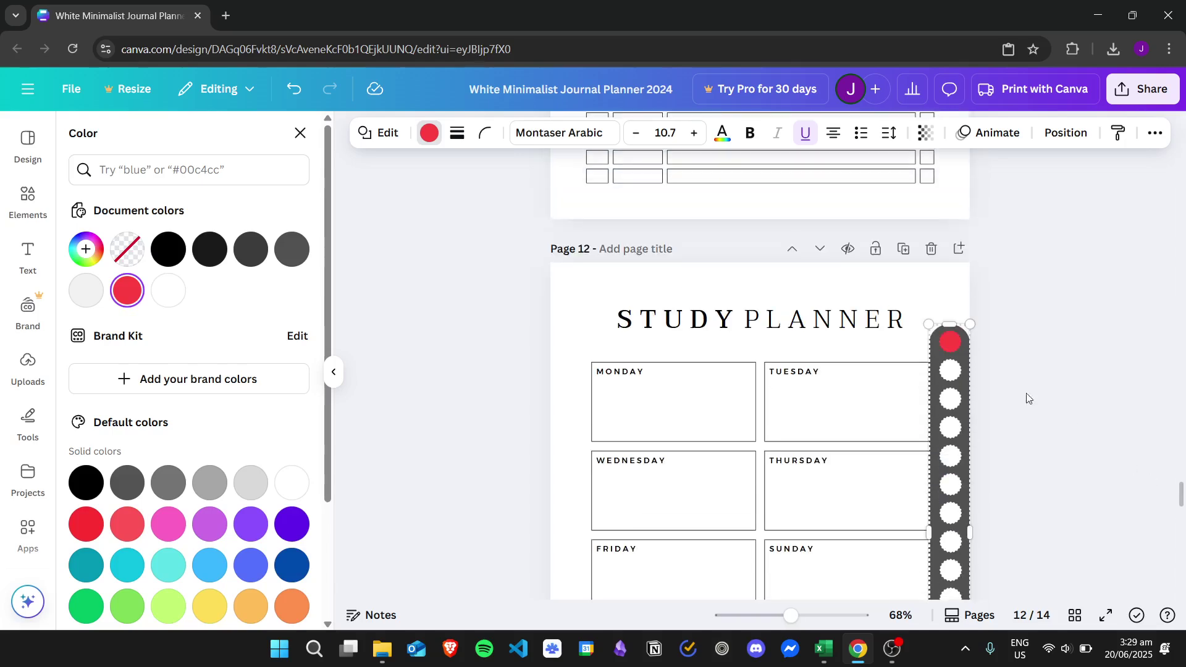
left_click(946, 339)
left_click(168, 291)
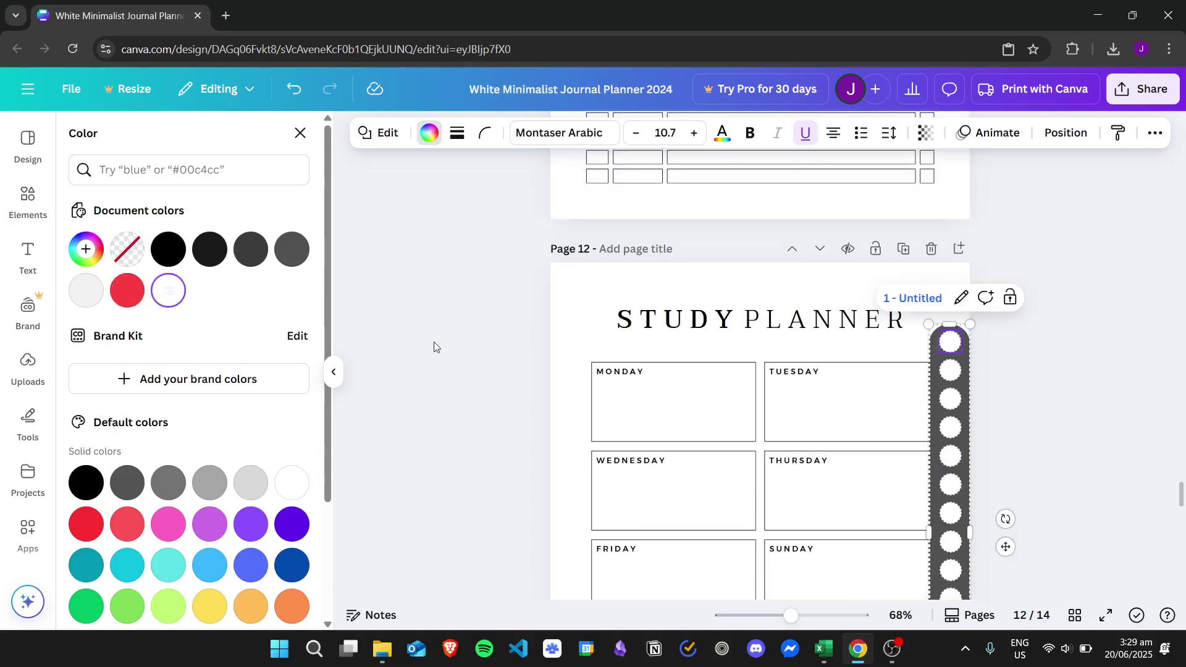
Paste the copied tab bar onto page 13, Gratitude Journal, recoloring its thirteenth badge with the document's red and its first badge white
scroll(1182, 494, "down", 10)
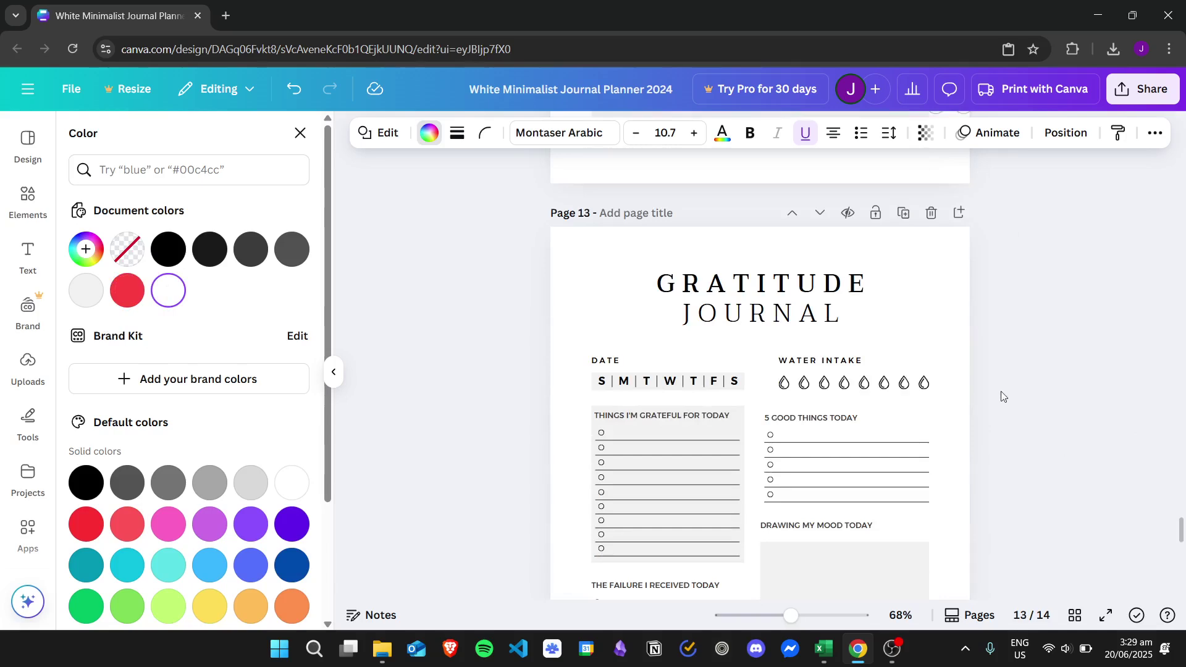
left_click(961, 340)
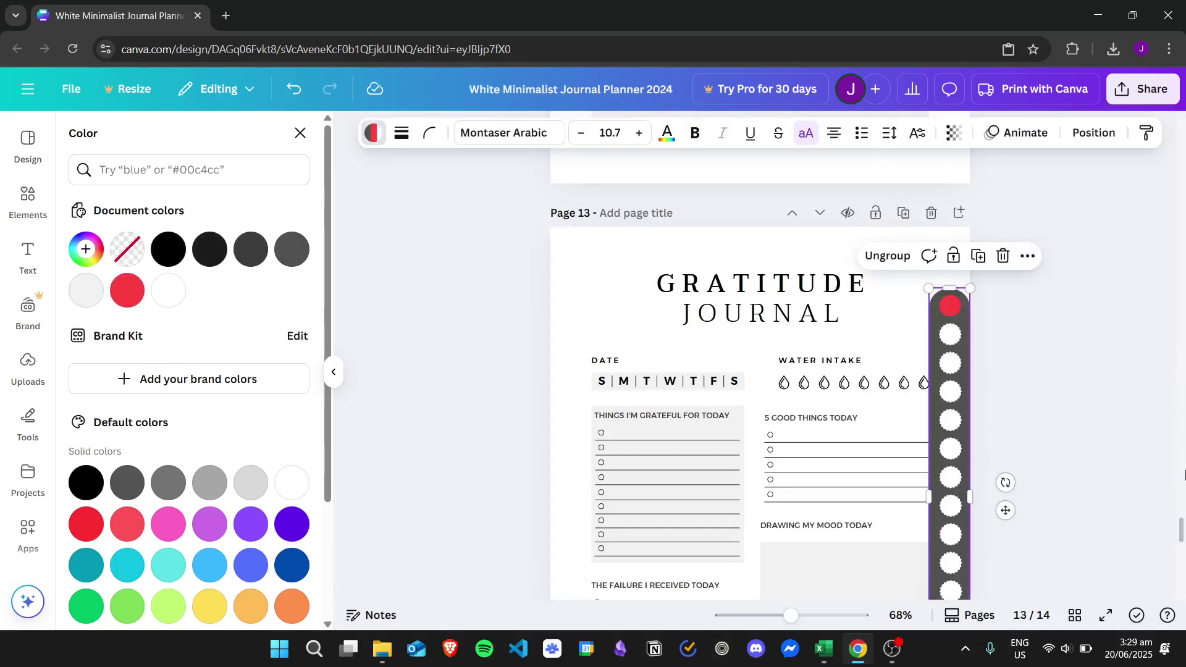
scroll(1181, 536, "down", 2)
left_click(958, 523)
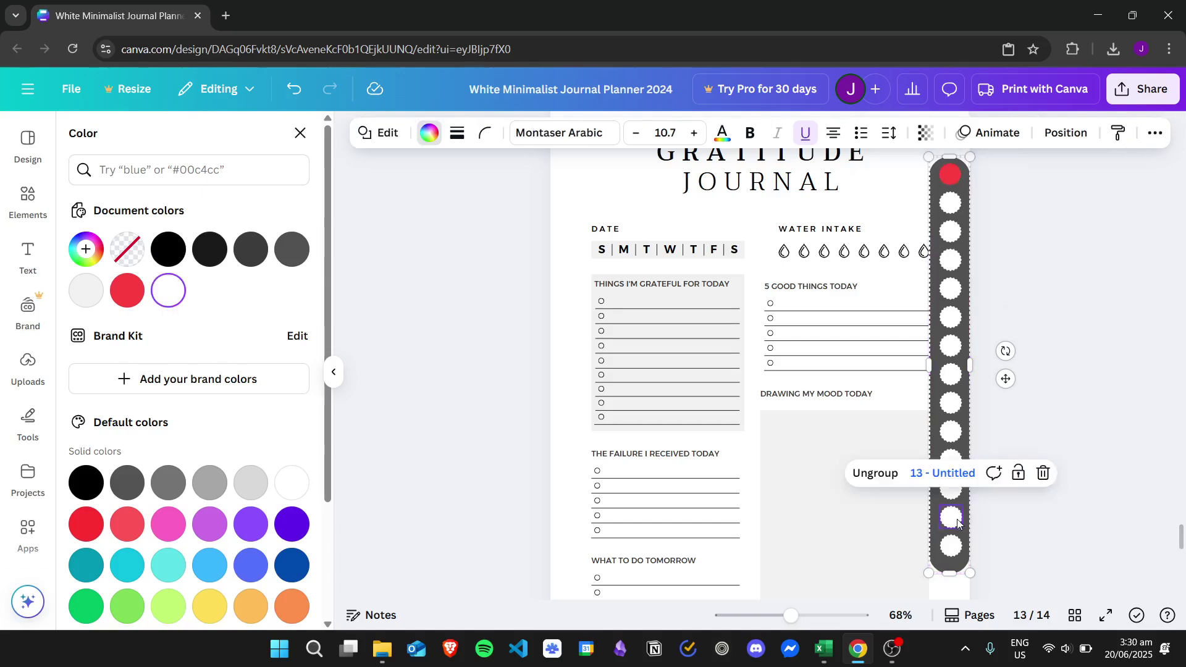
left_click(126, 290)
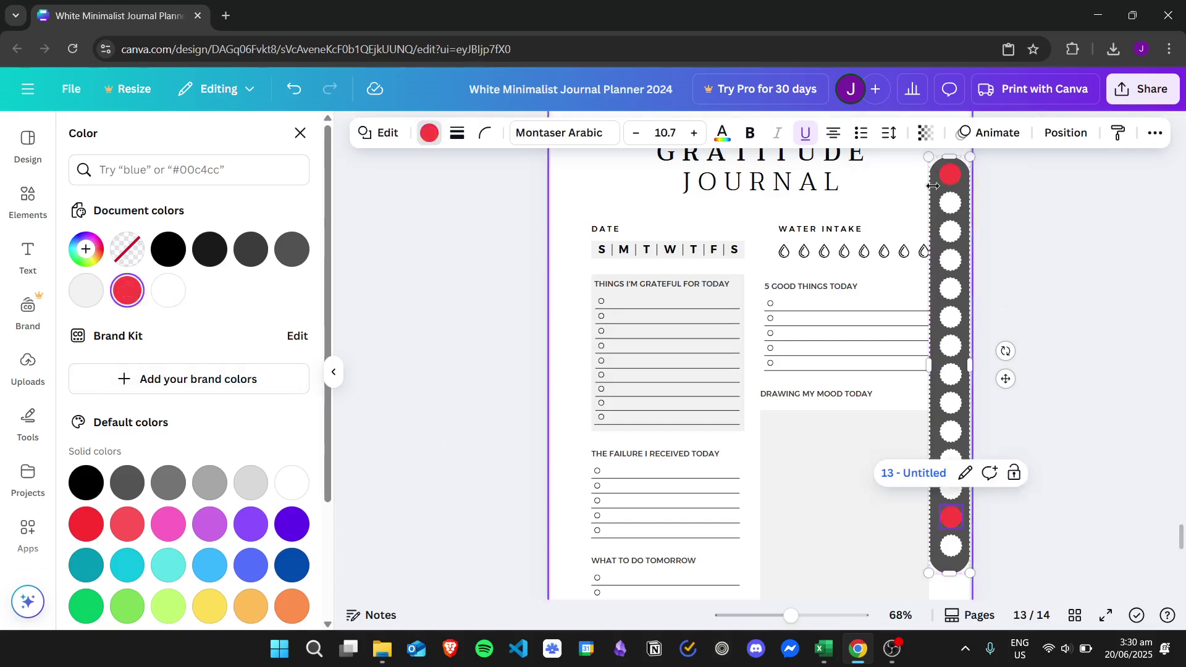
left_click(950, 178)
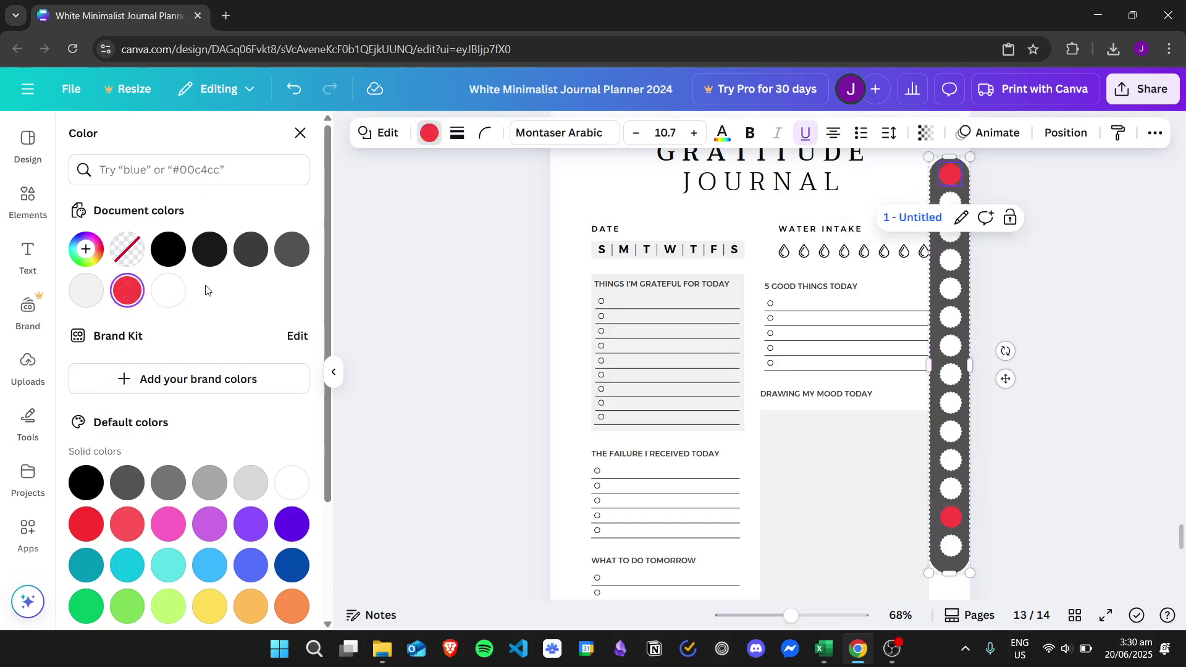
Paste the copied tab bar onto page 14, Note, recoloring its fourteenth badge with the document's red and its first badge white
scroll(1181, 534, "down", 5)
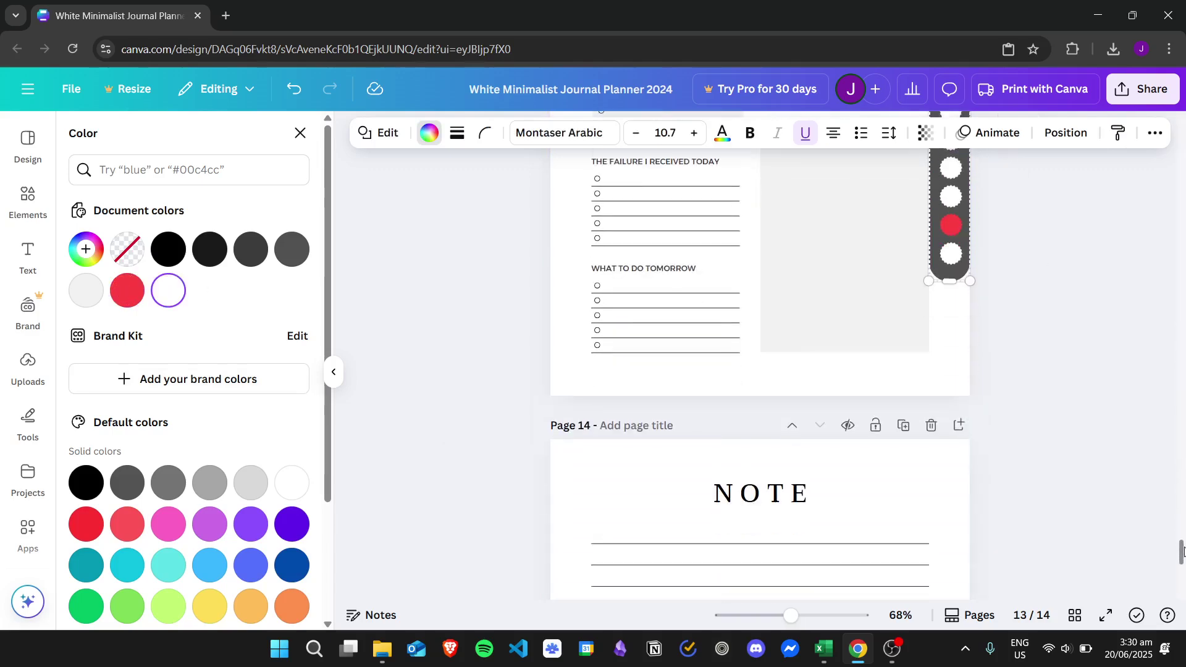
left_click(921, 293)
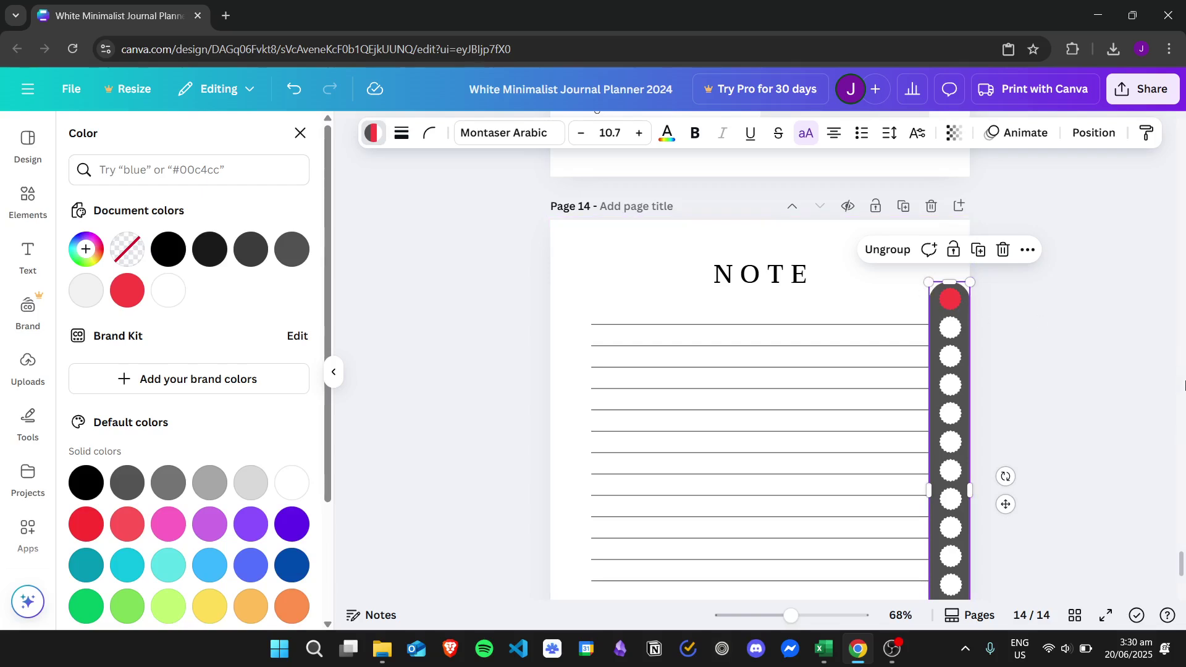
scroll(1179, 554, "down", 3)
left_click(959, 510)
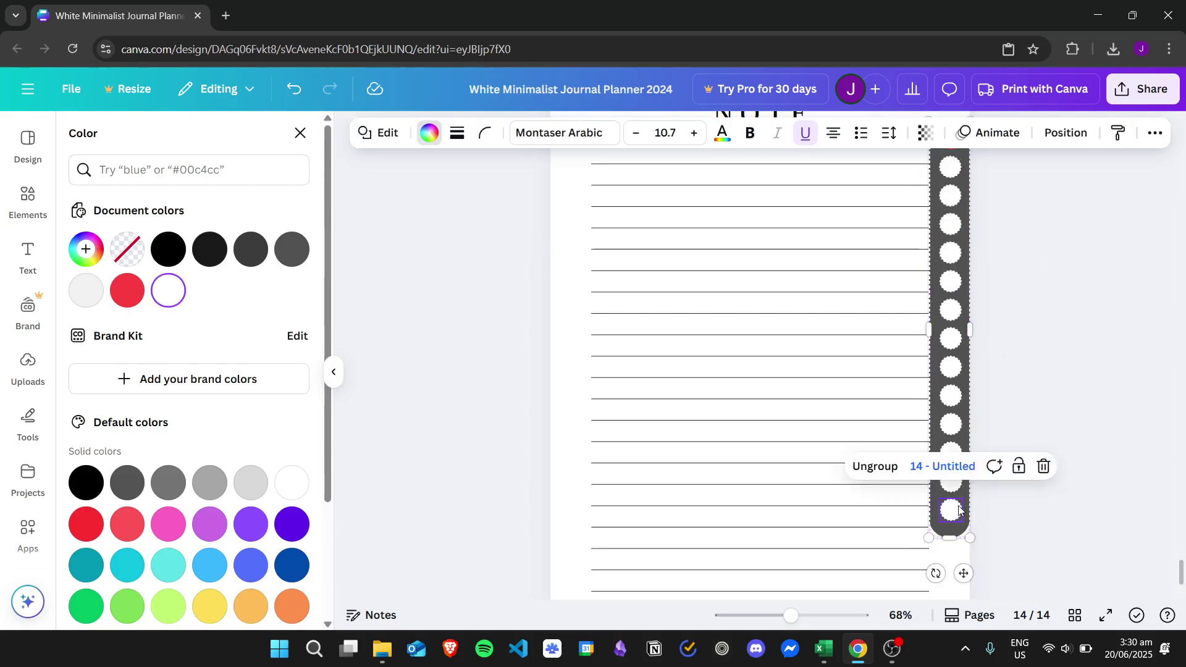
left_click(127, 290)
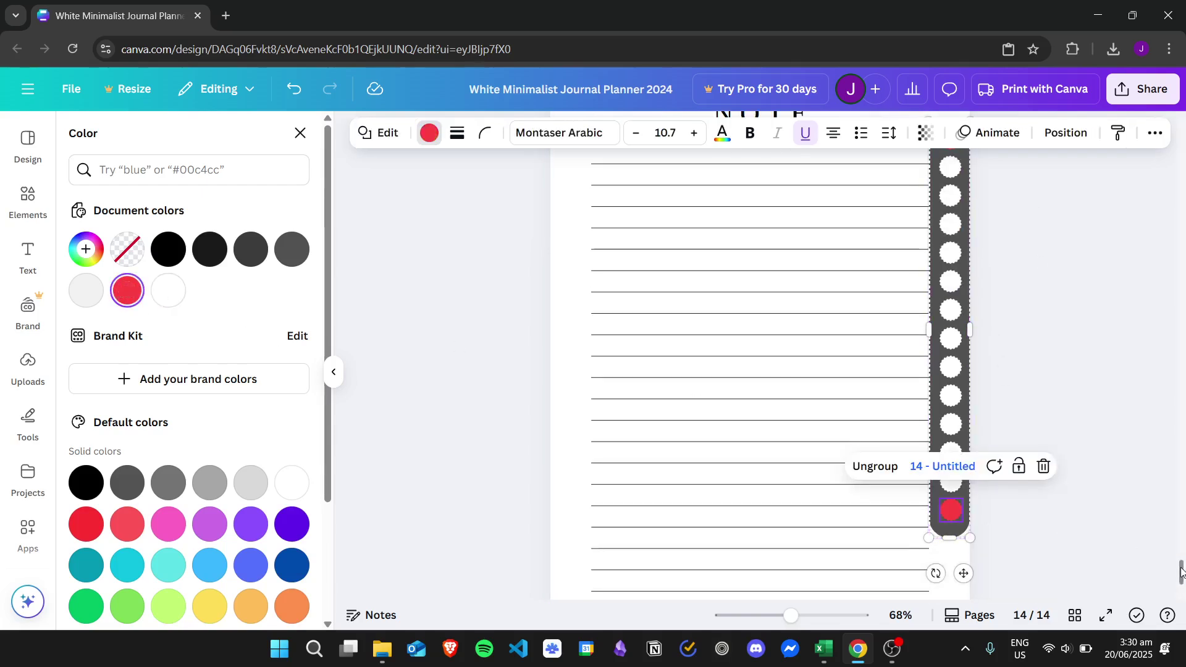
scroll(1181, 572, "up", 2)
left_click(948, 242)
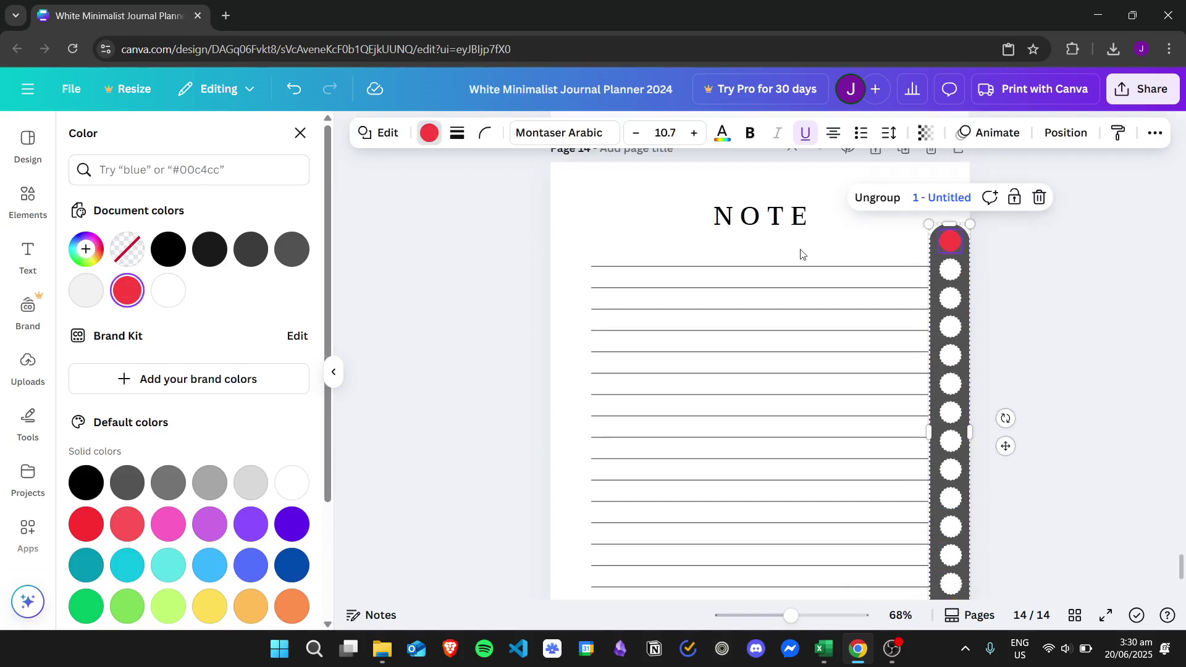
left_click(167, 290)
scroll(1181, 568, "down", 3)
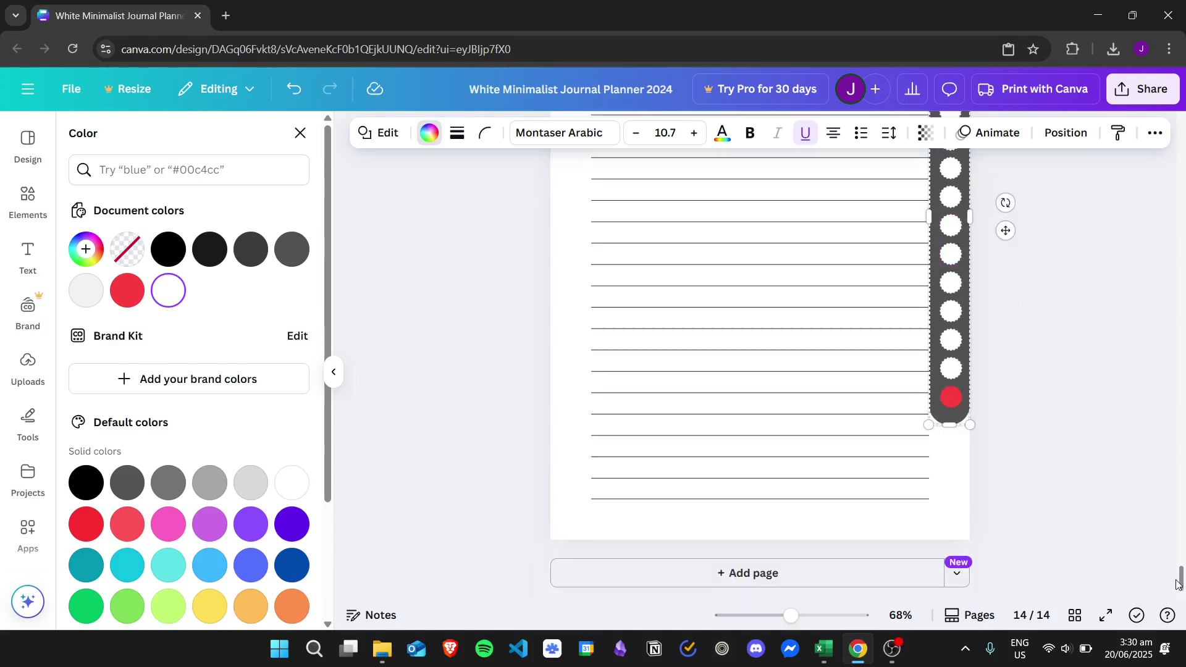
Download pages 1–14 of the planner as a PDF Standard file
left_click_drag(1180, 573, 1181, 412)
left_click_drag(1160, 365, 1181, 123)
left_click(1121, 237)
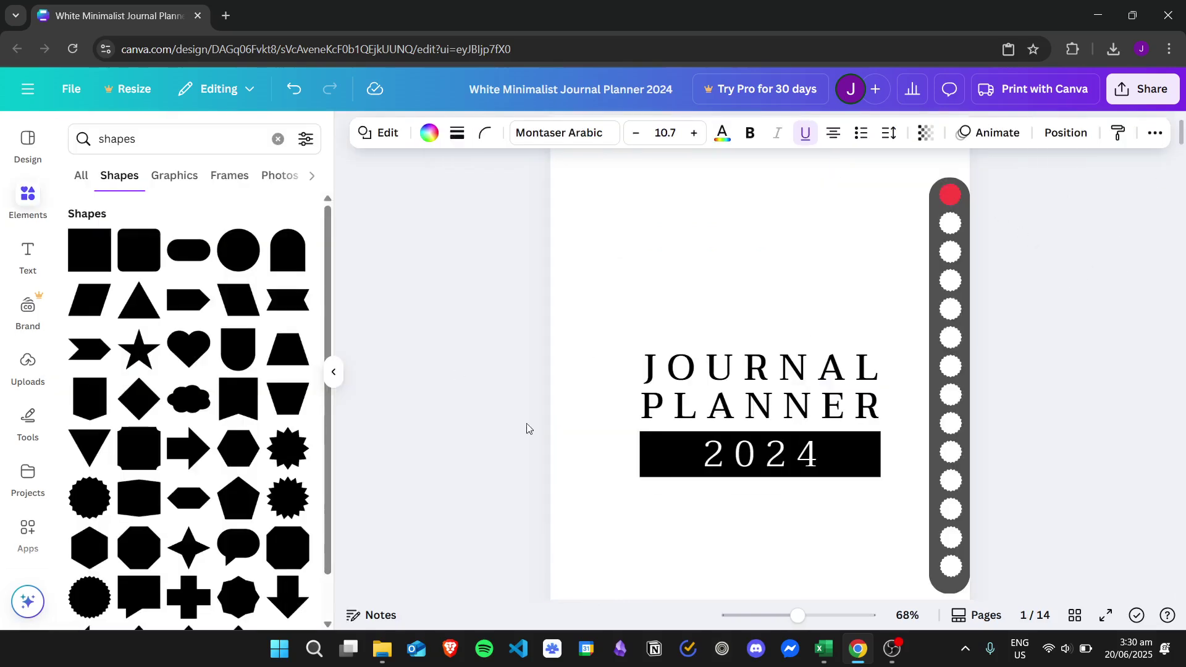
left_click(1127, 88)
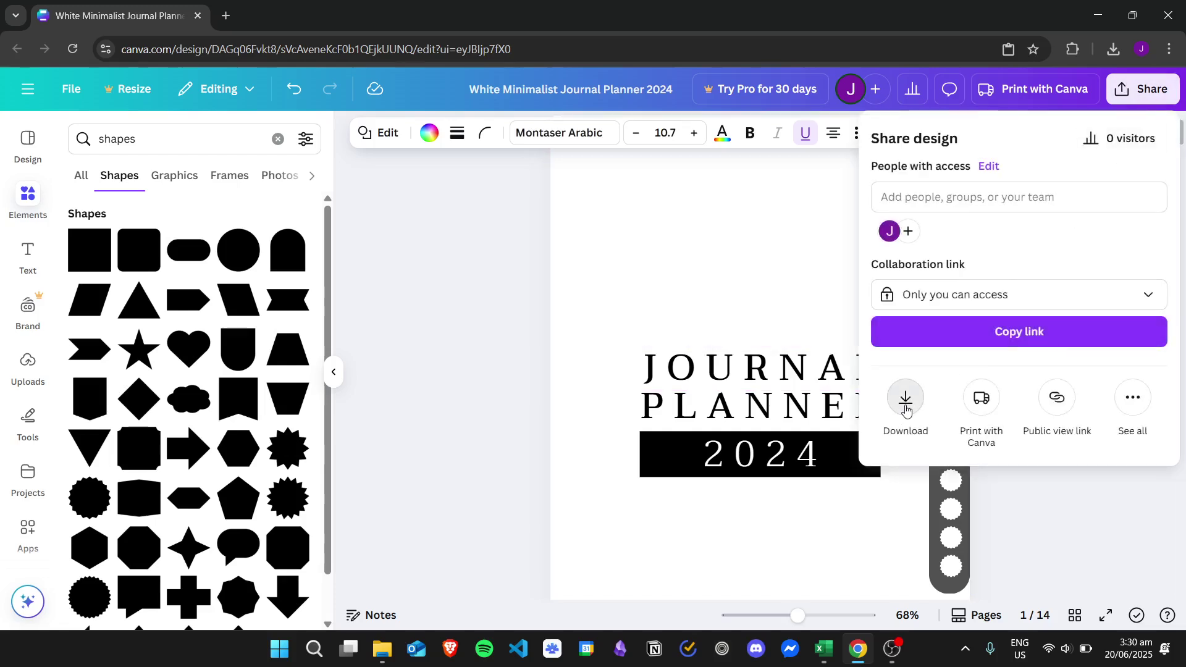
left_click(905, 399)
left_click(1093, 201)
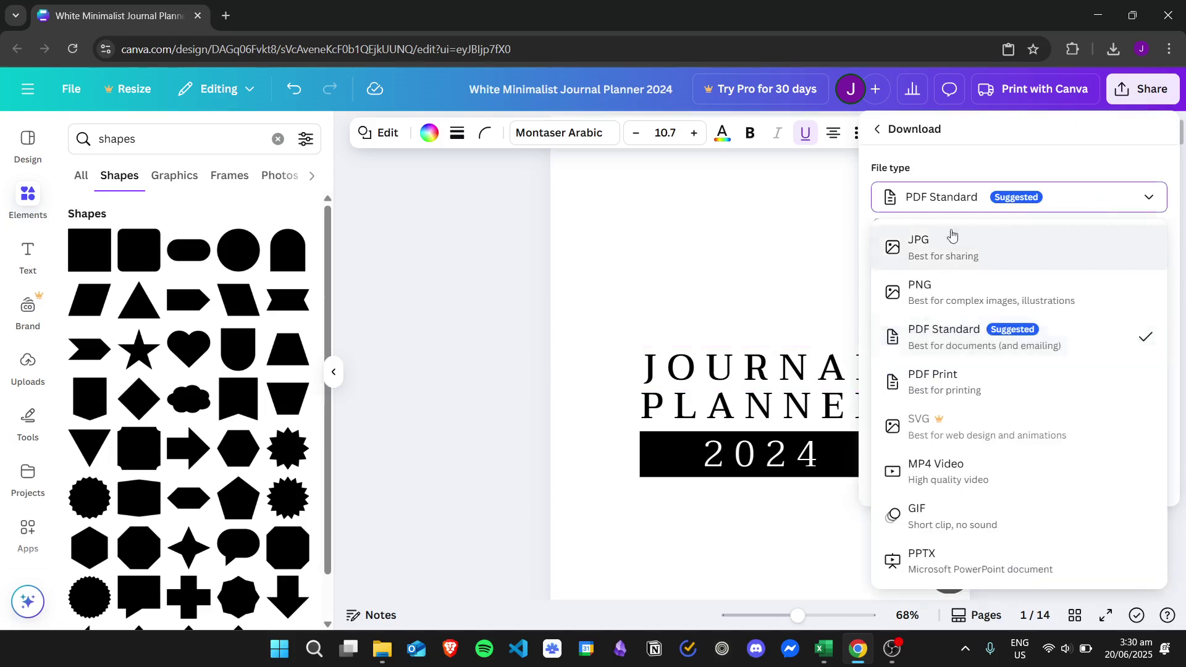
left_click(1036, 197)
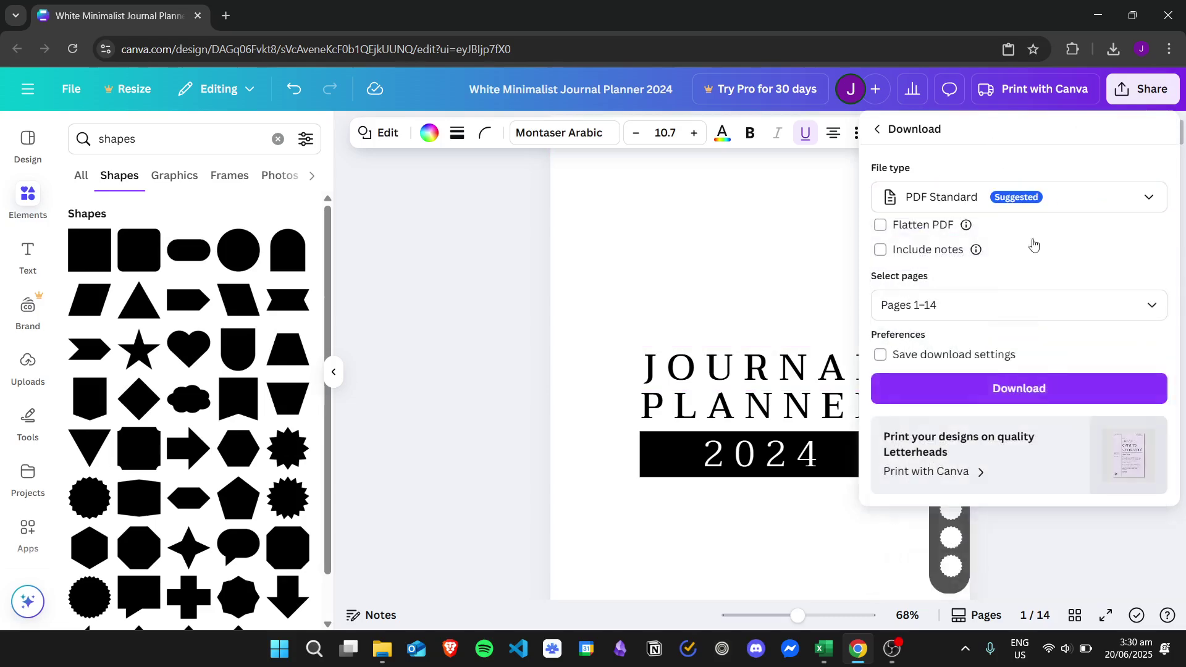
left_click(1057, 400)
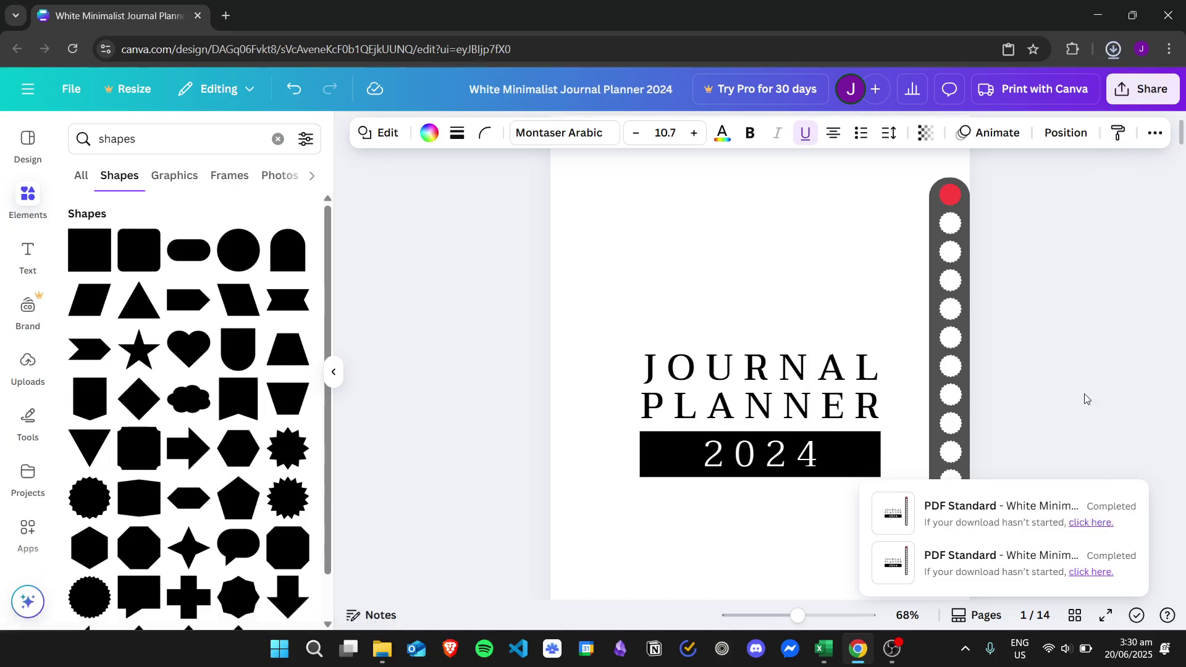
Open the newly downloaded White Minimalist Journal Planner 2024 PDF in the browser
left_click(1116, 52)
left_click(1022, 123)
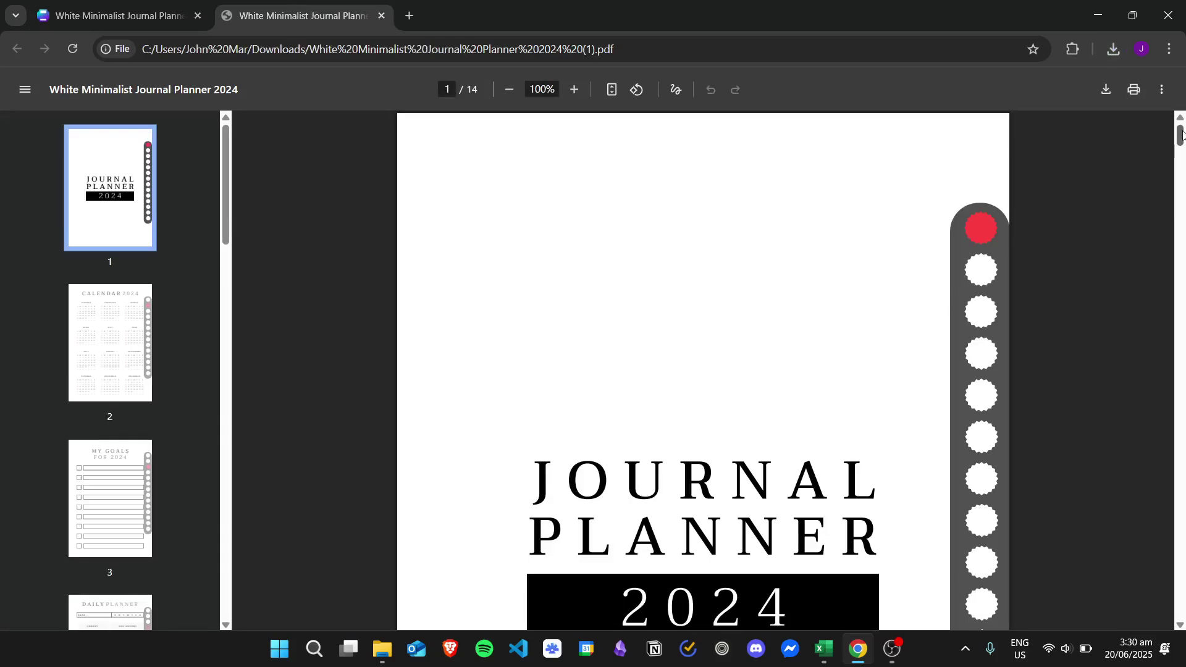
mouse_move(1181, 132)
left_mouse_down()
mouse_move(1181, 215)
mouse_move(1180, 128)
mouse_move(1182, 157)
mouse_move(1182, 137)
left_mouse_up()
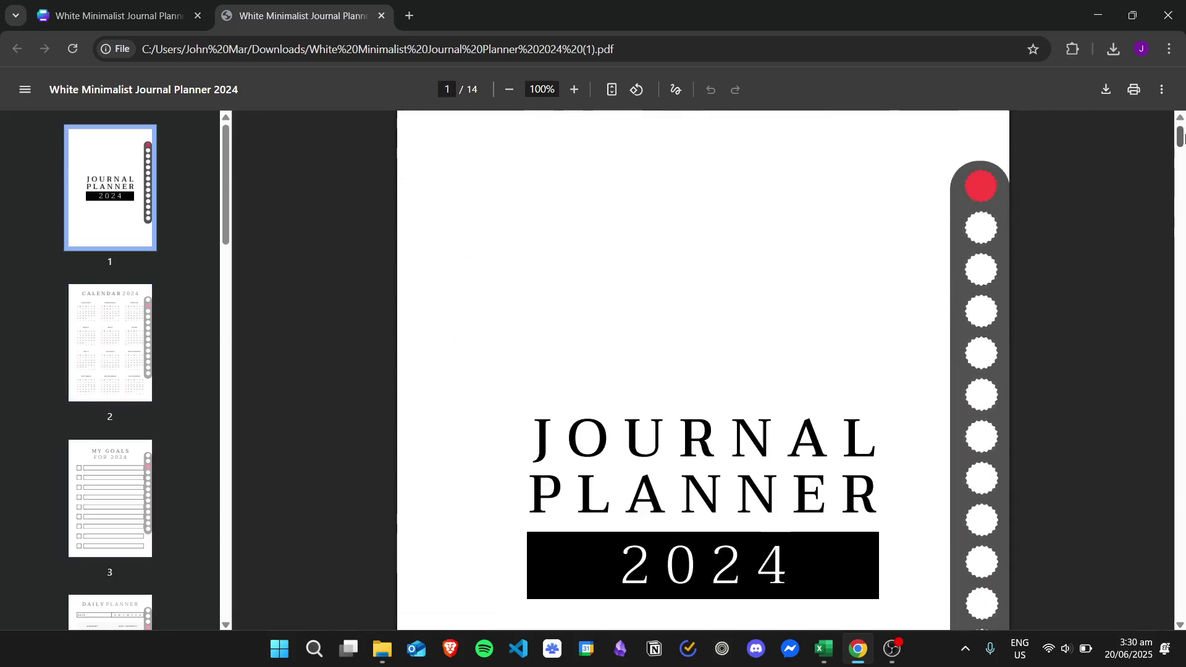
Test the tab bar links in the PDF by going to Calendar, back to the cover, and on through pages 3 to 8
left_click(983, 232)
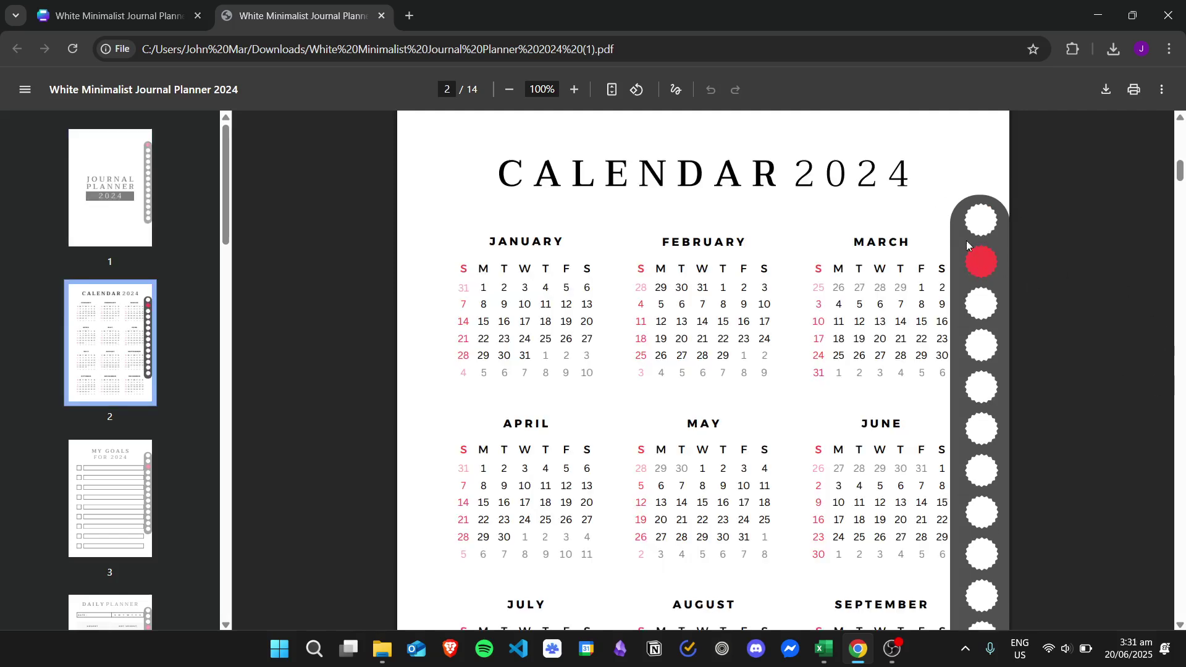
left_click(985, 231)
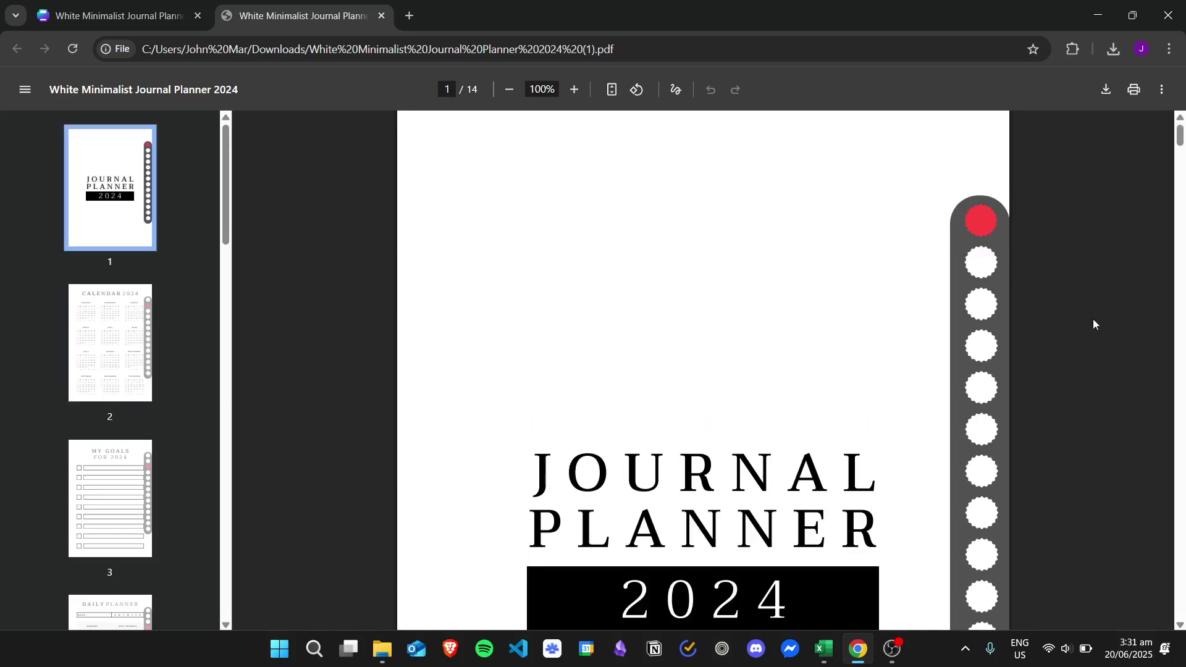
left_click(989, 314)
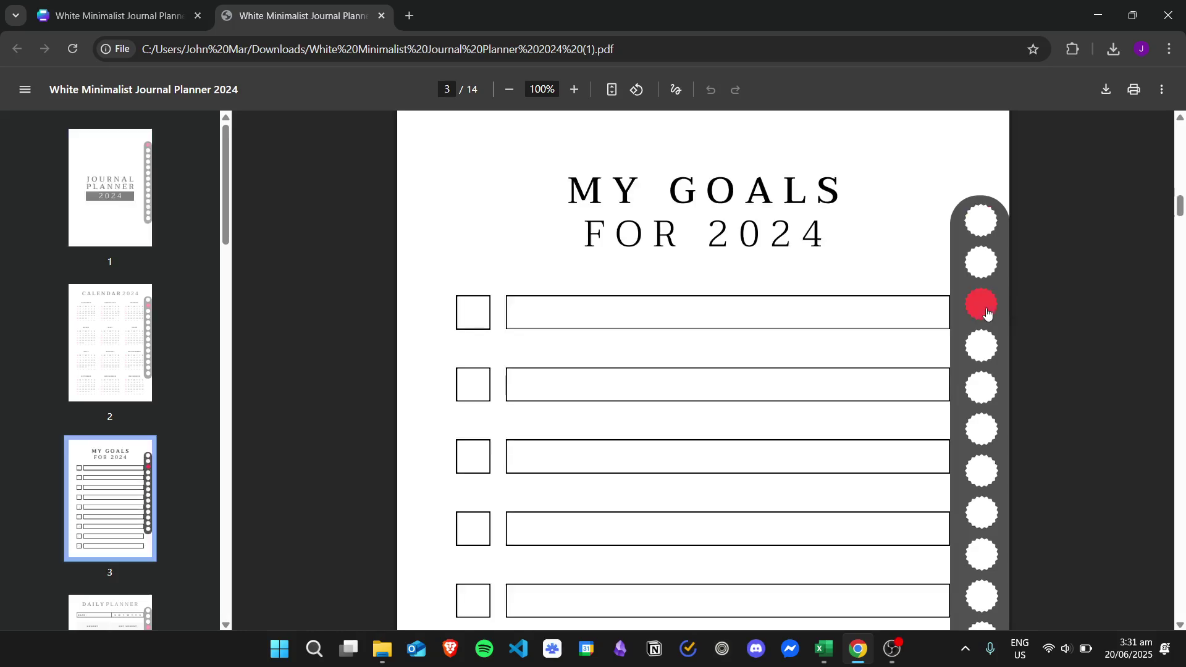
left_click(981, 345)
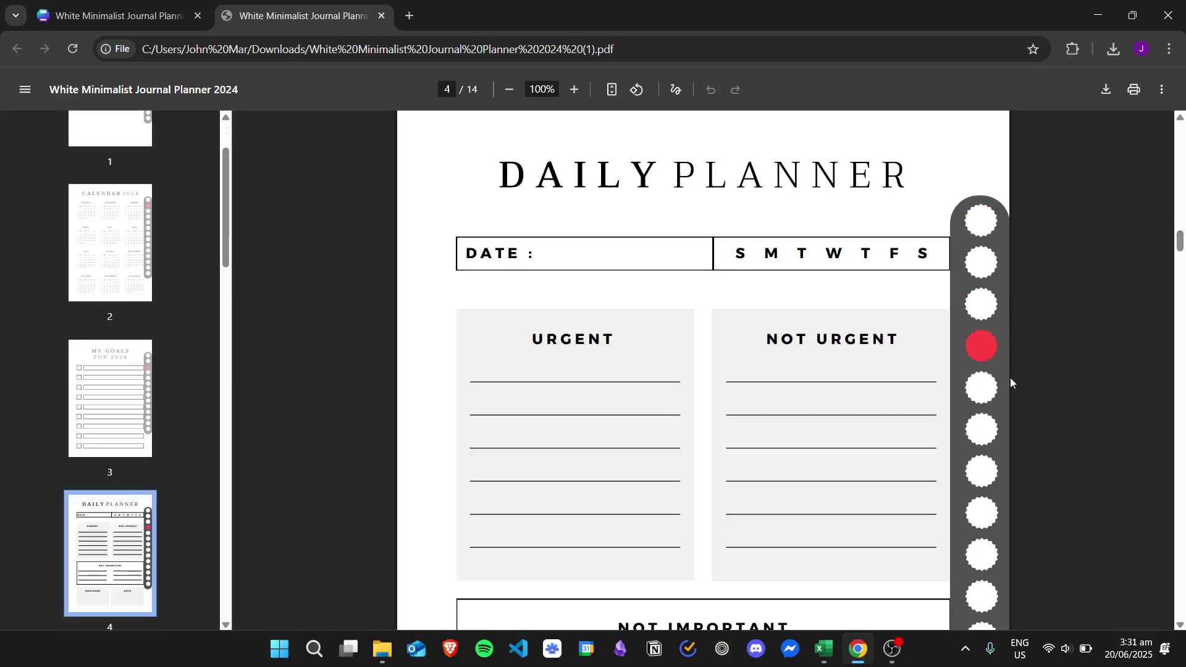
left_click(988, 389)
left_click(994, 431)
left_click(988, 472)
left_click(987, 513)
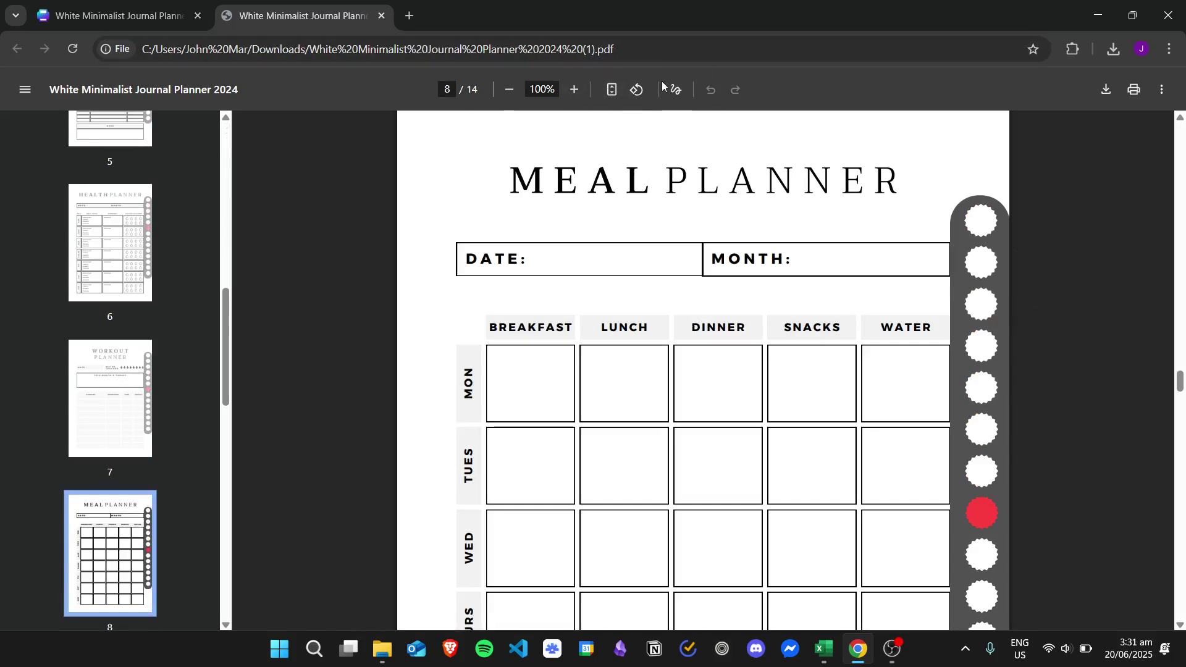
Fit the whole PDF page in view and test the badge links for pages 9 to 14 and back to the cover
left_click(612, 93)
left_click(877, 380)
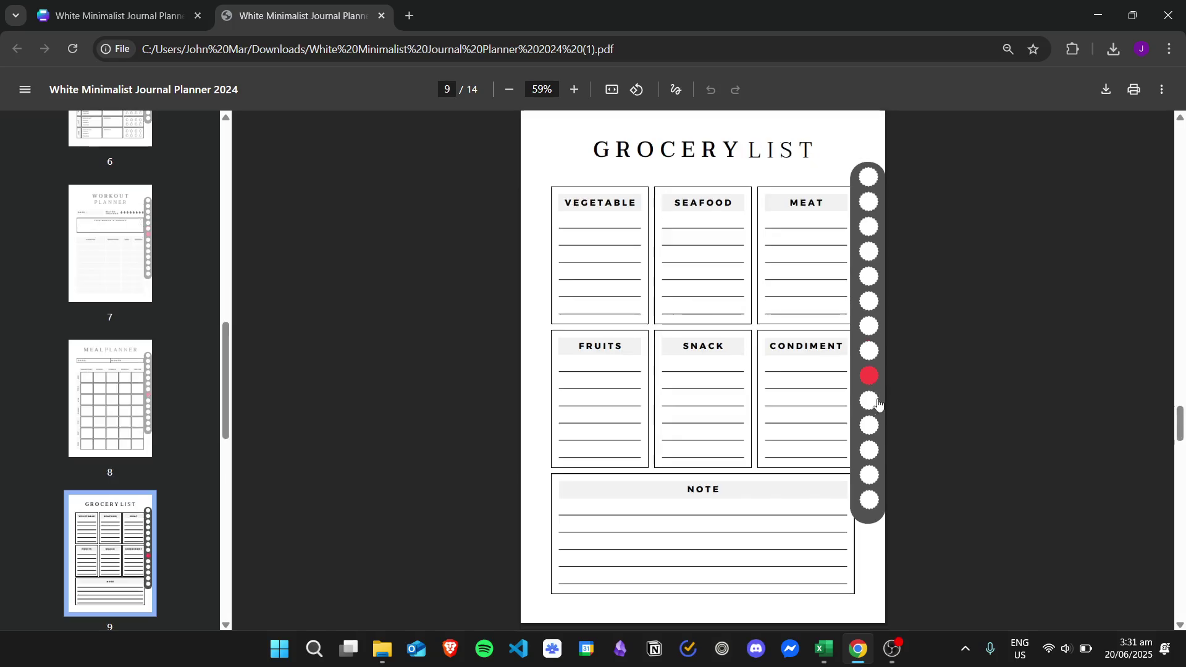
left_click(876, 406)
left_click(876, 424)
left_click(876, 449)
left_click(875, 474)
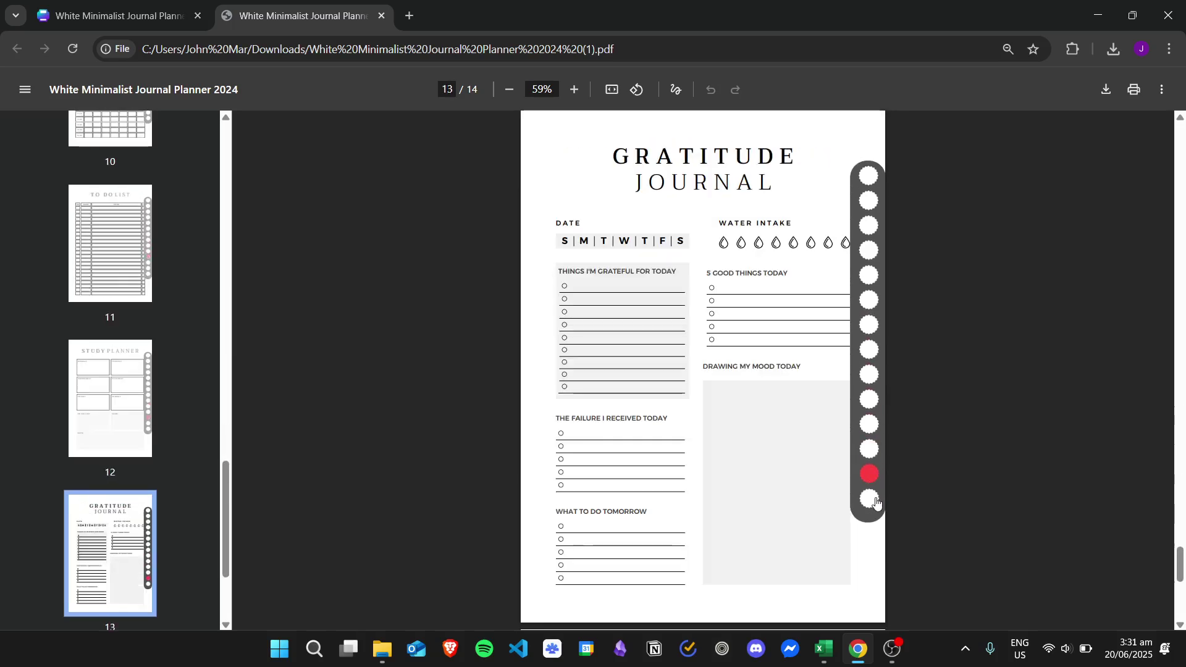
left_click(875, 499)
left_click(879, 181)
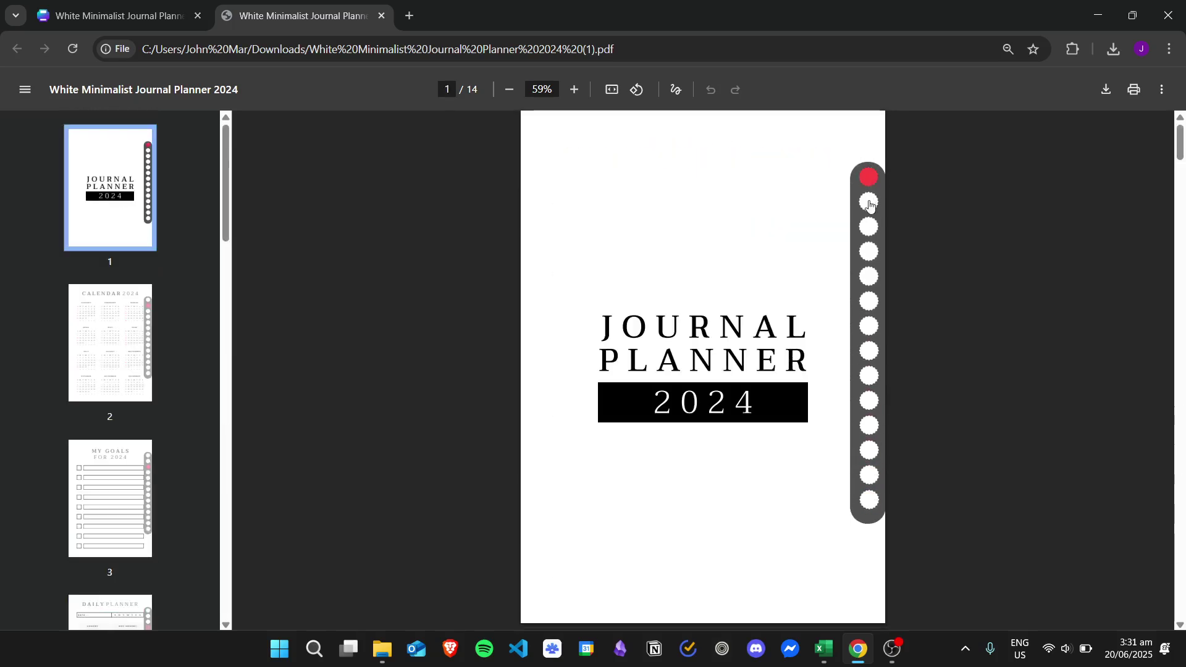
Follow the badge links through pages 2 to 14 in sequence, finishing with the first badge's link to the cover
left_click(871, 205)
left_click(870, 229)
left_click(872, 251)
left_click(873, 276)
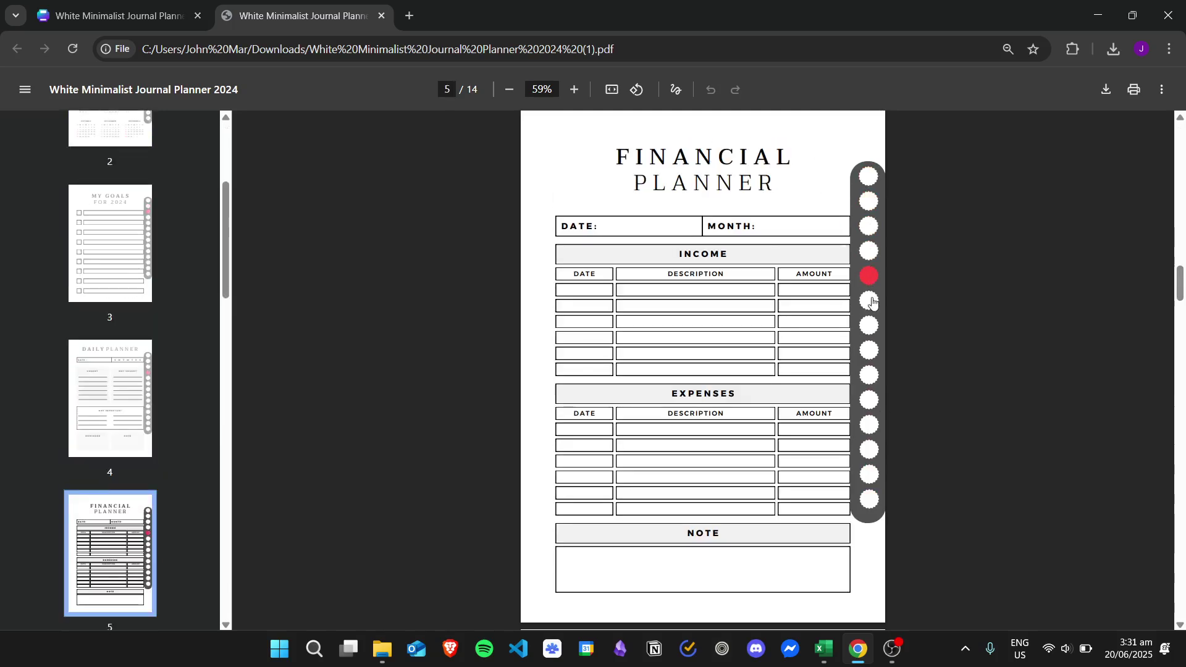
left_click(872, 301)
left_click(872, 325)
left_click(873, 351)
left_click(872, 375)
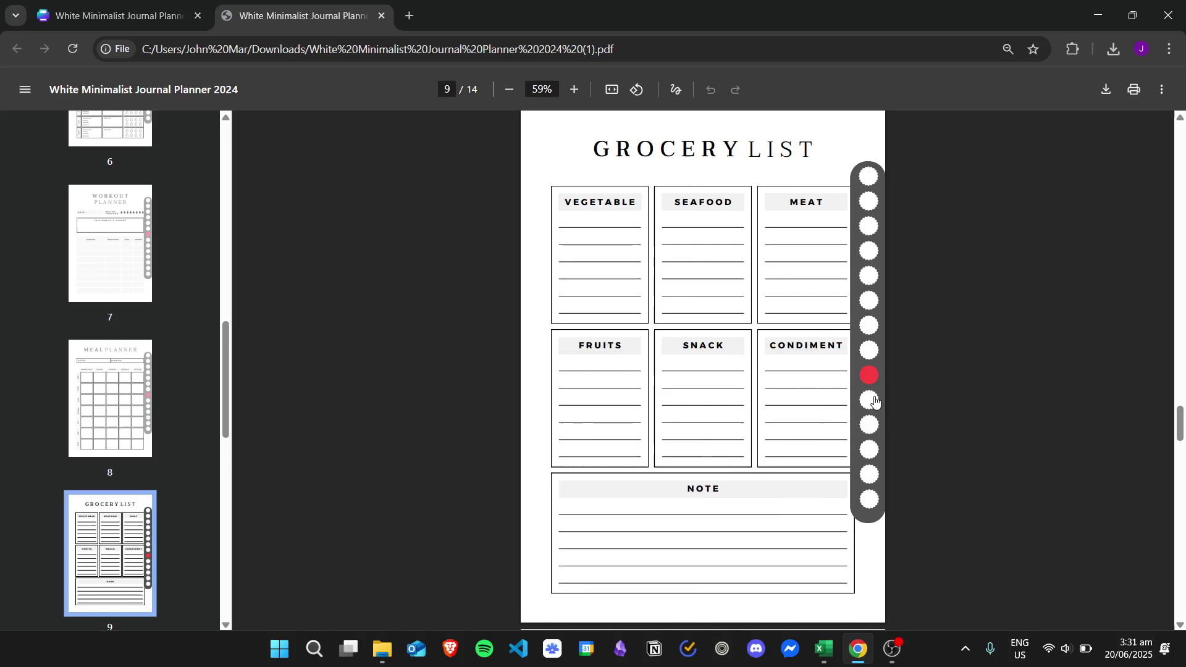
left_click(872, 400)
left_click(872, 425)
left_click(871, 450)
left_click(869, 474)
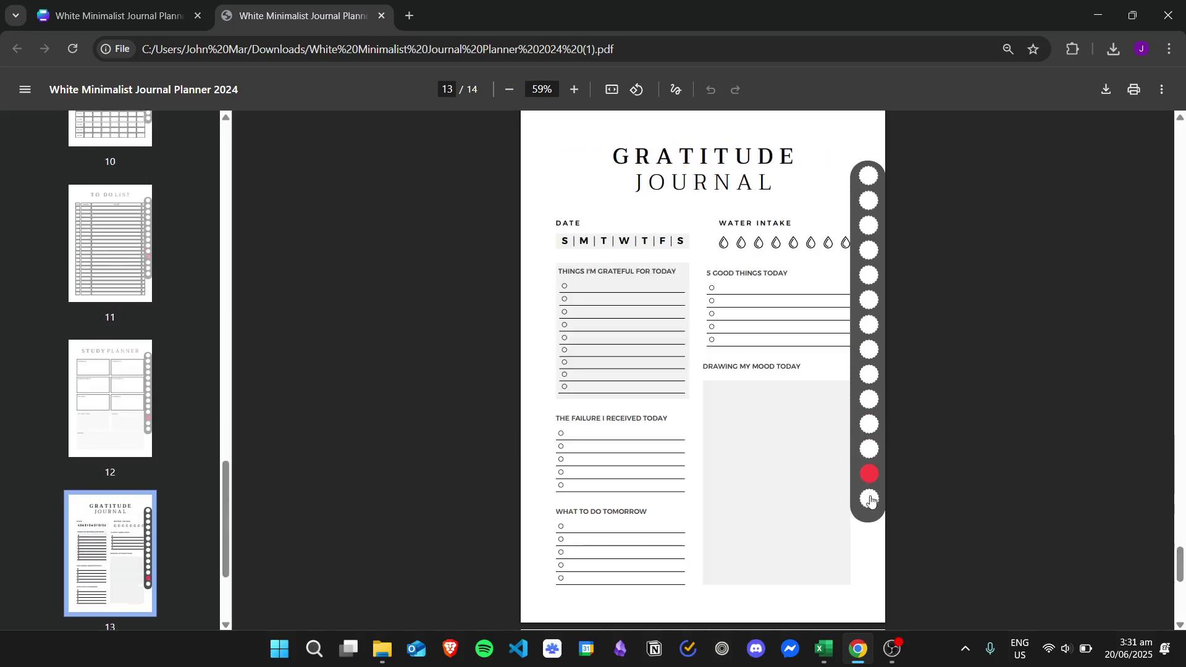
left_click(870, 499)
left_click(868, 184)
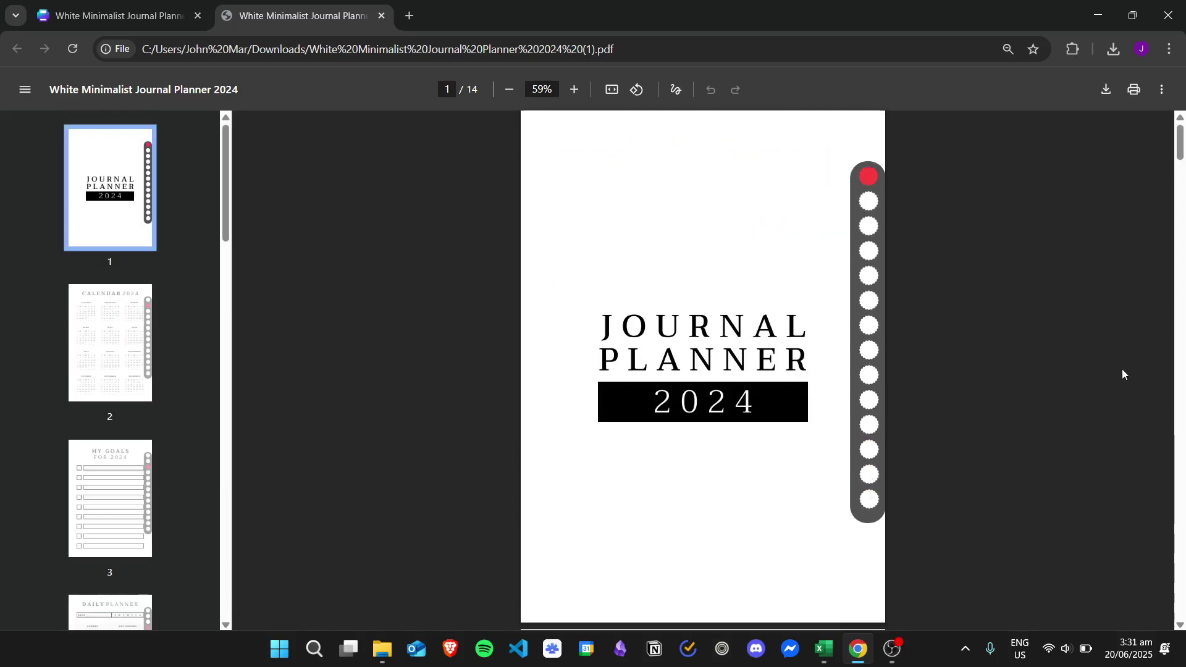